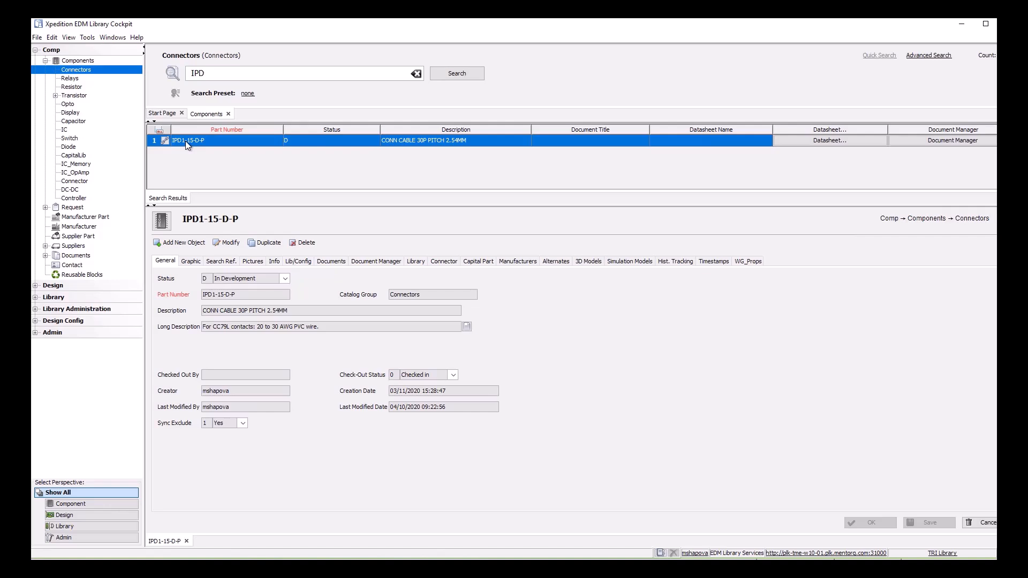
Check the component picture of connector IPD1-15-D-P, then return to its general information
{"action": "left_click", "coordinate": [259, 262]}
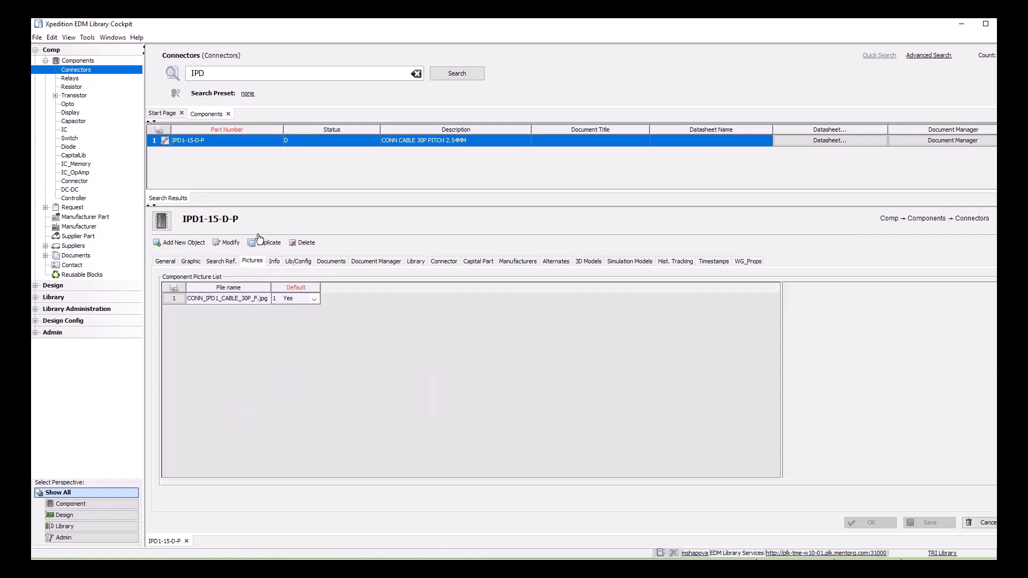
{"action": "left_click", "coordinate": [218, 299]}
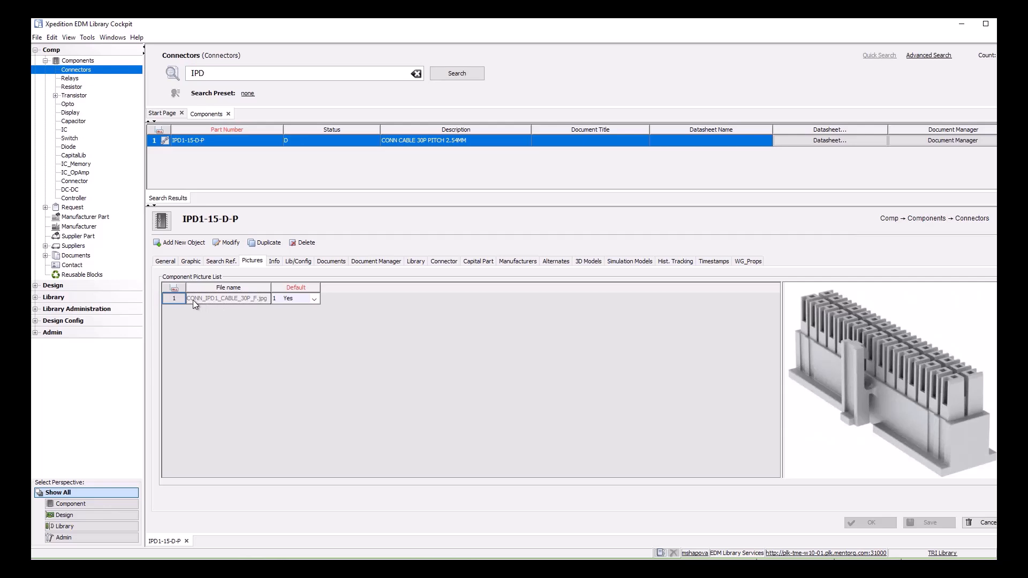
{"action": "left_click", "coordinate": [165, 260]}
Open the Connector Wizard for IPD1-15-D-P and review its system component type and pin-level properties
{"action": "right_click", "coordinate": [201, 140]}
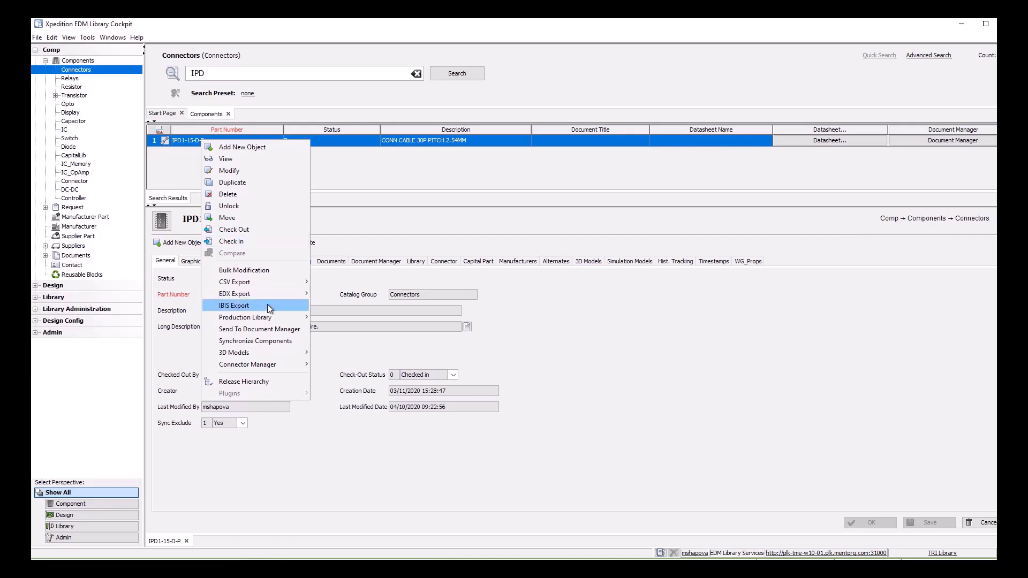
{"action": "mouse_move", "coordinate": [274, 364]}
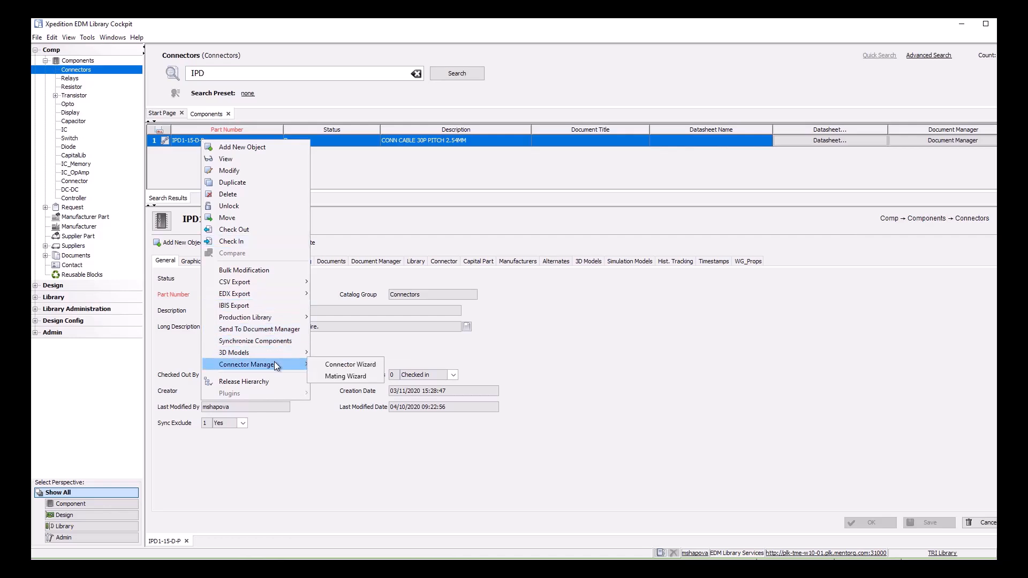
{"action": "left_click", "coordinate": [334, 365]}
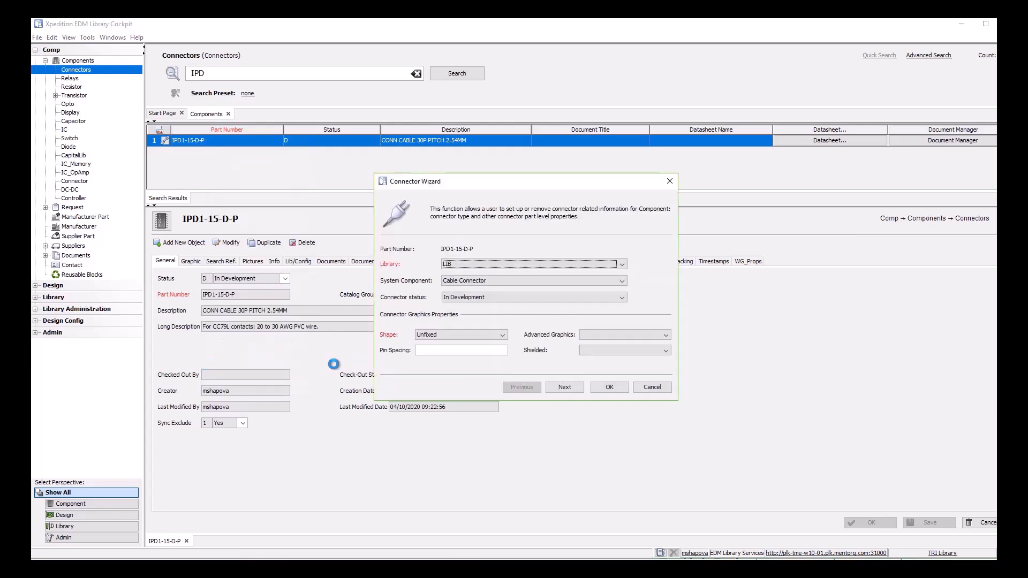
{"action": "left_click", "coordinate": [477, 282]}
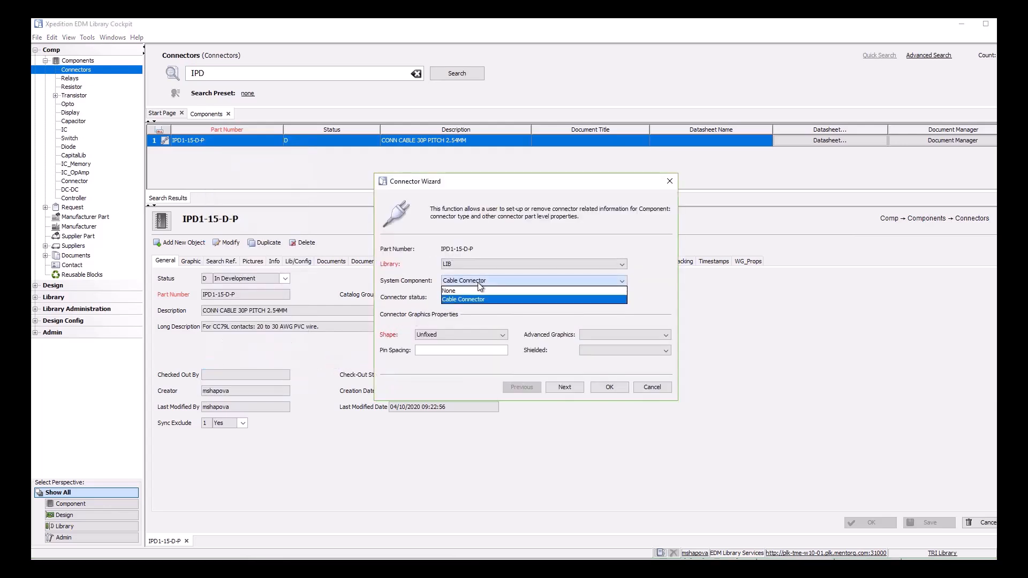
{"action": "left_click", "coordinate": [478, 282]}
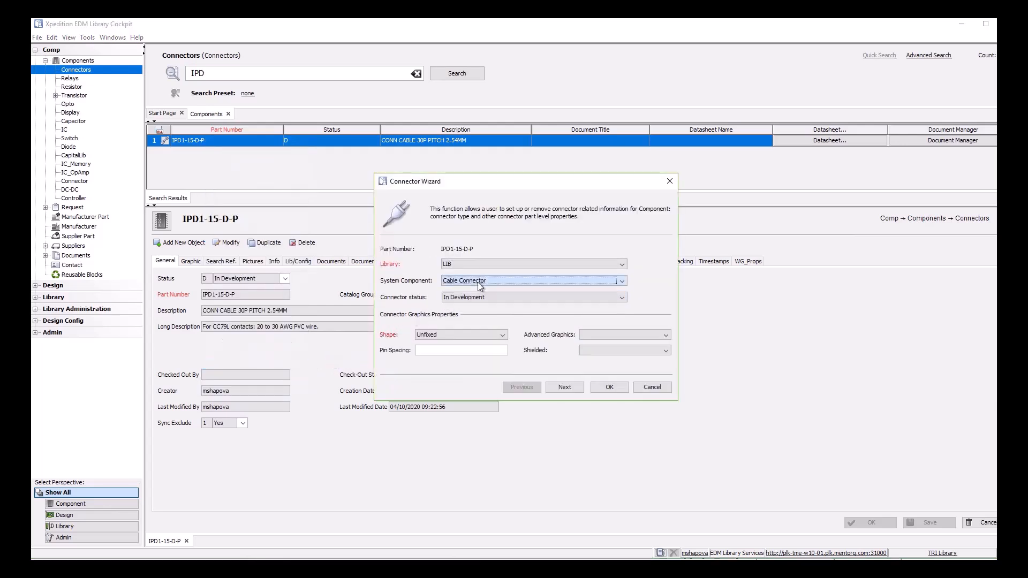
{"action": "left_click", "coordinate": [564, 387]}
{"action": "mouse_move", "coordinate": [705, 285]}
{"action": "left_mouse_down"}
{"action": "mouse_move", "coordinate": [703, 339]}
{"action": "mouse_move", "coordinate": [708, 265]}
{"action": "left_mouse_up"}
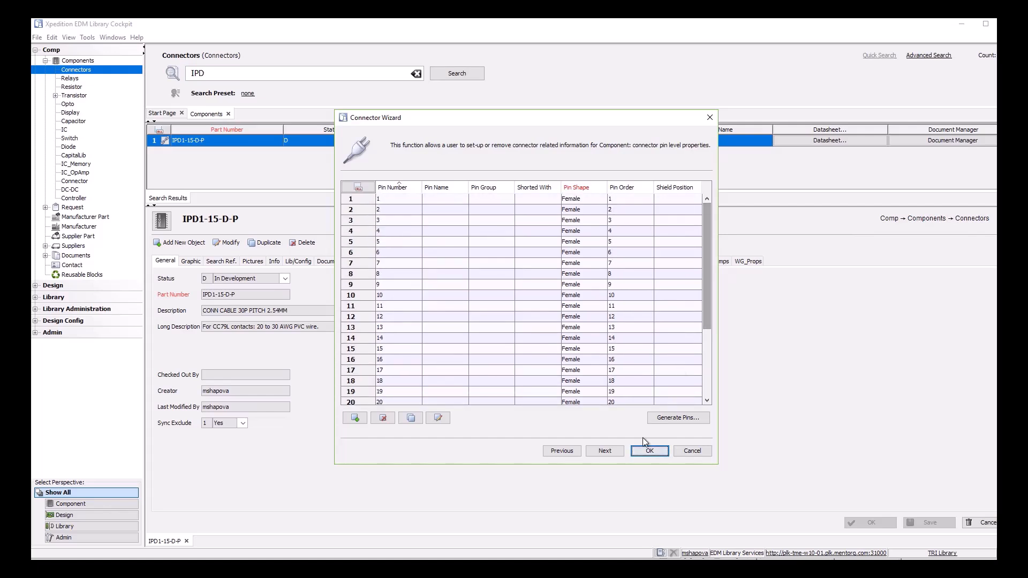
Review the pin pairing between IPD1-15-D-P and its mate IPL1-115-02-F-D-P, then close the Connector Wizard with its settings accepted
{"action": "left_click", "coordinate": [604, 450]}
{"action": "left_click", "coordinate": [448, 235]}
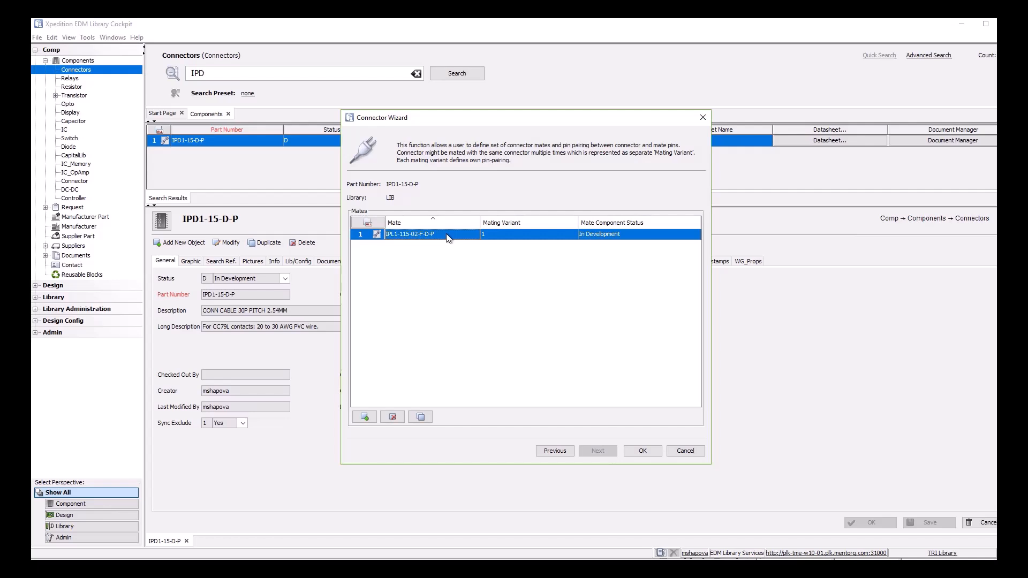
{"action": "double_click", "coordinate": [447, 235]}
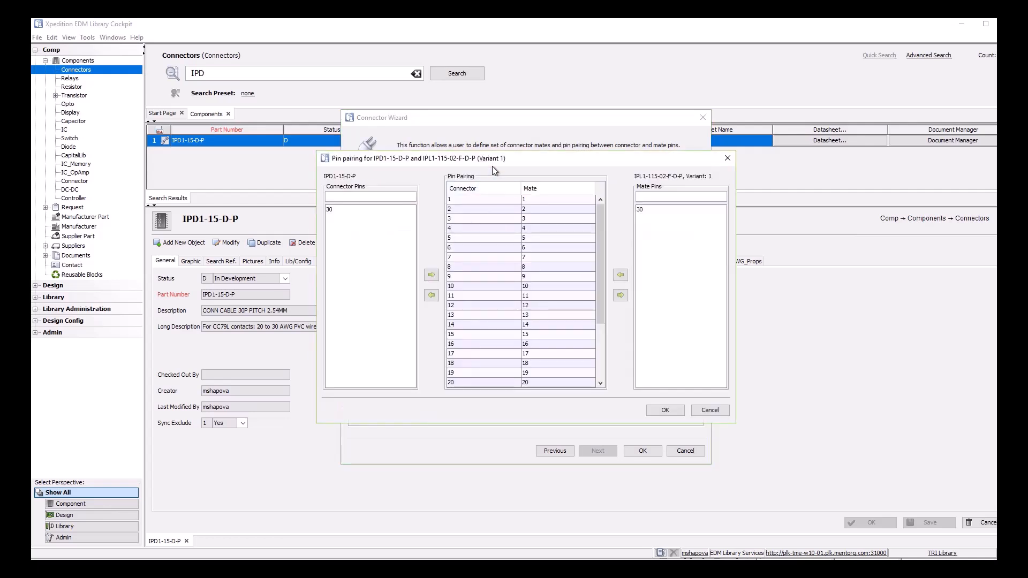
{"action": "left_click", "coordinate": [453, 202]}
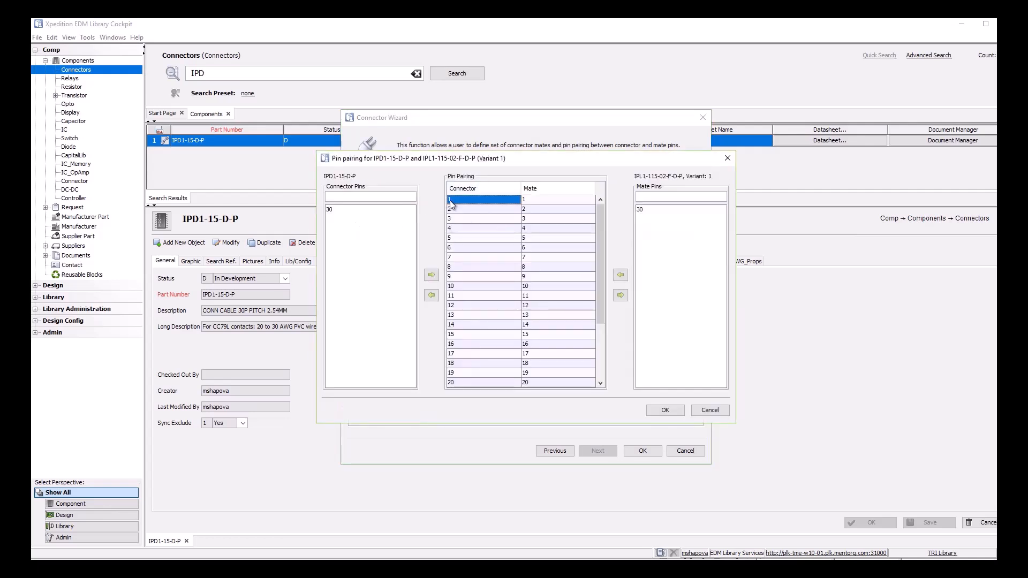
{"action": "scroll", "coordinate": [532, 296], "scroll_direction": "down", "scroll_amount": 3}
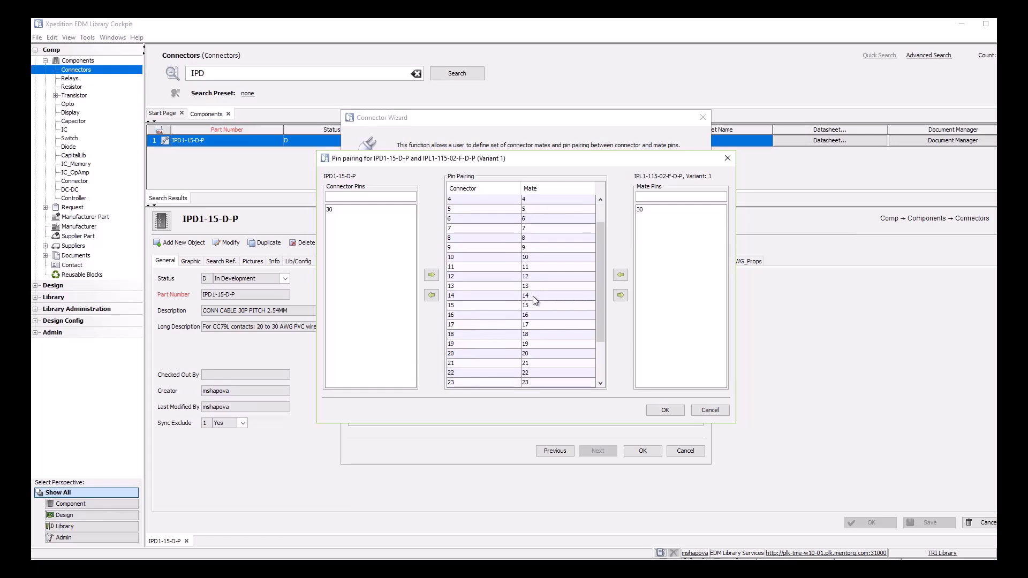
{"action": "scroll", "coordinate": [533, 299], "scroll_direction": "up", "scroll_amount": 3}
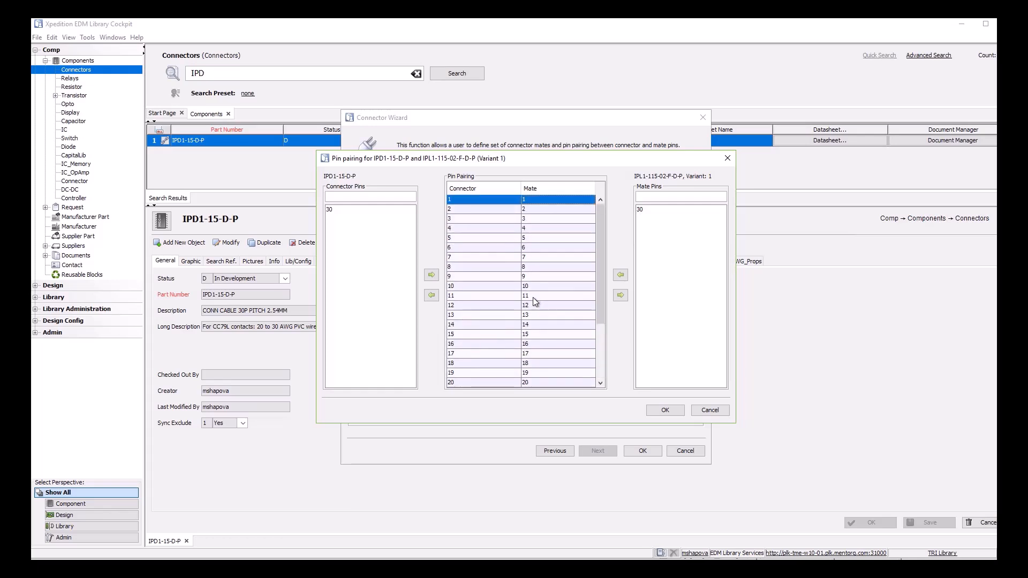
{"action": "left_click", "coordinate": [667, 410]}
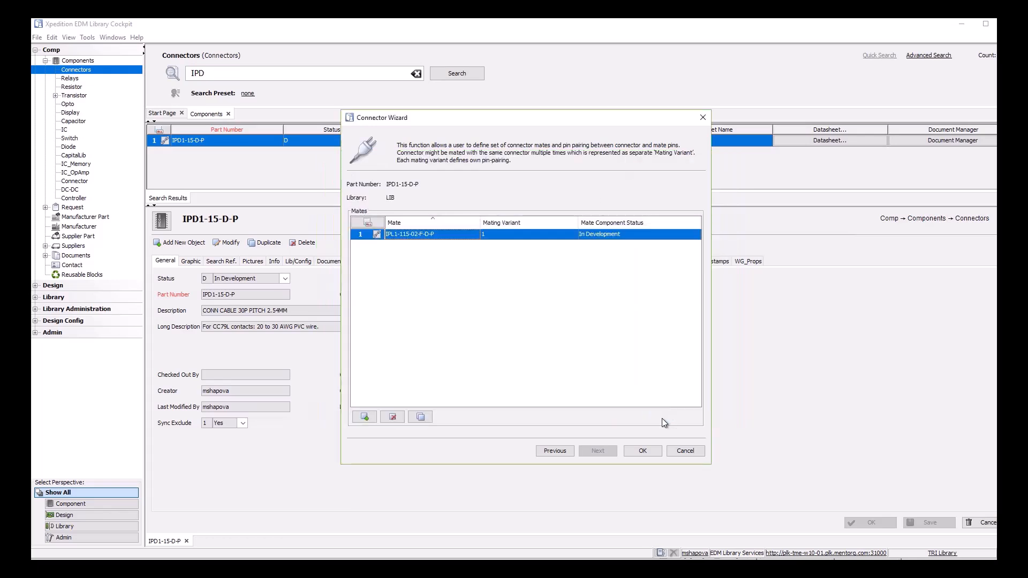
{"action": "left_click", "coordinate": [642, 451]}
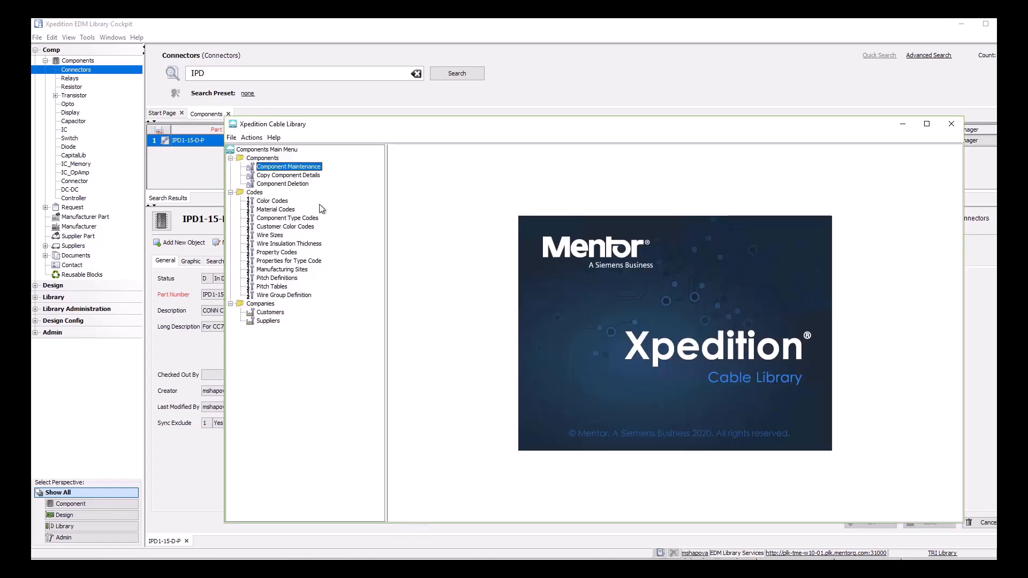
In Xpedition Cable Library, open Component Maintenance and add a filter for Group Name = Connector
{"action": "double_click", "coordinate": [284, 167]}
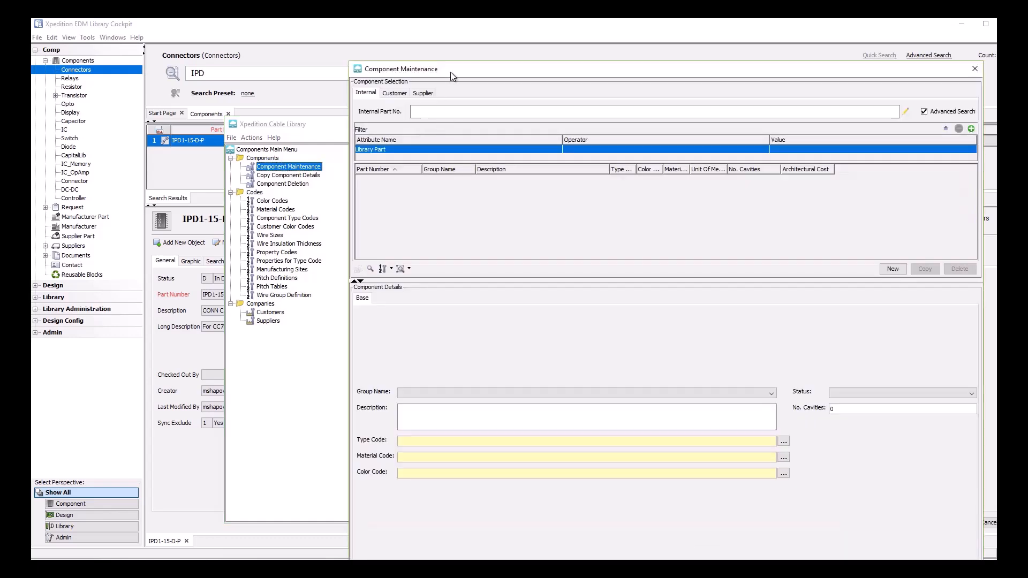
{"action": "left_click_drag", "start_coordinate": [450, 72], "coordinate": [438, 153]}
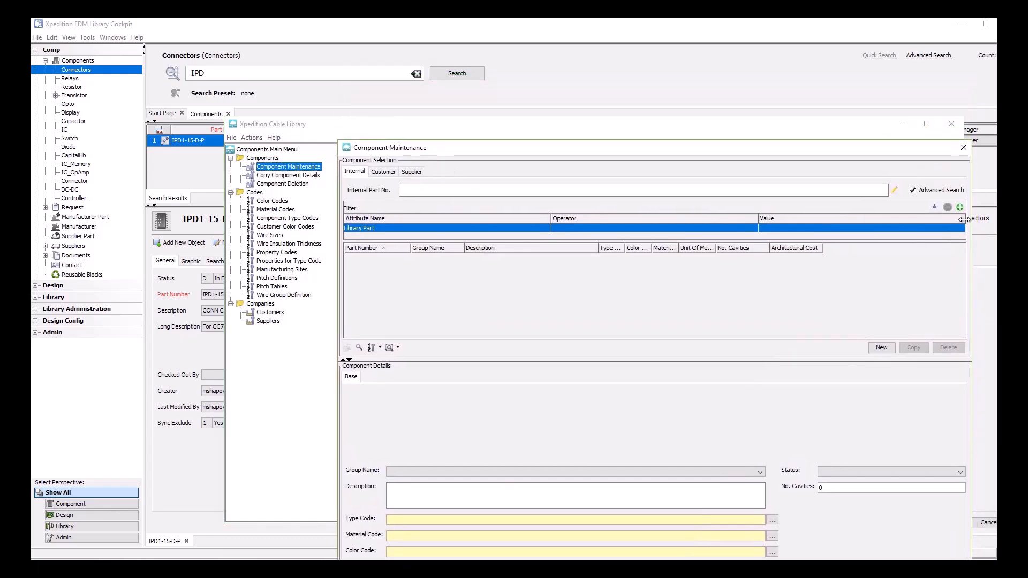
{"action": "left_click", "coordinate": [959, 207]}
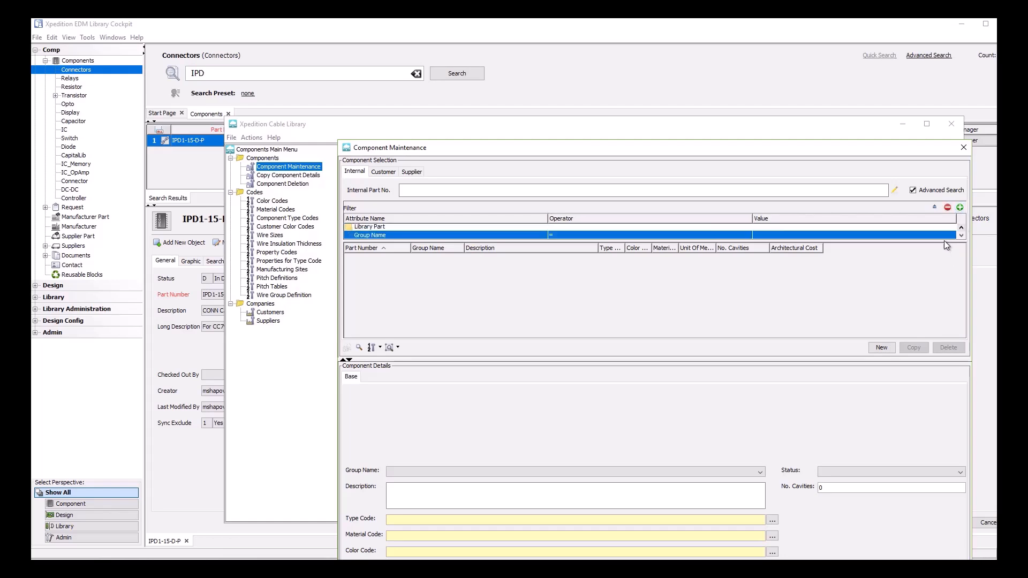
{"action": "left_click", "coordinate": [950, 236]}
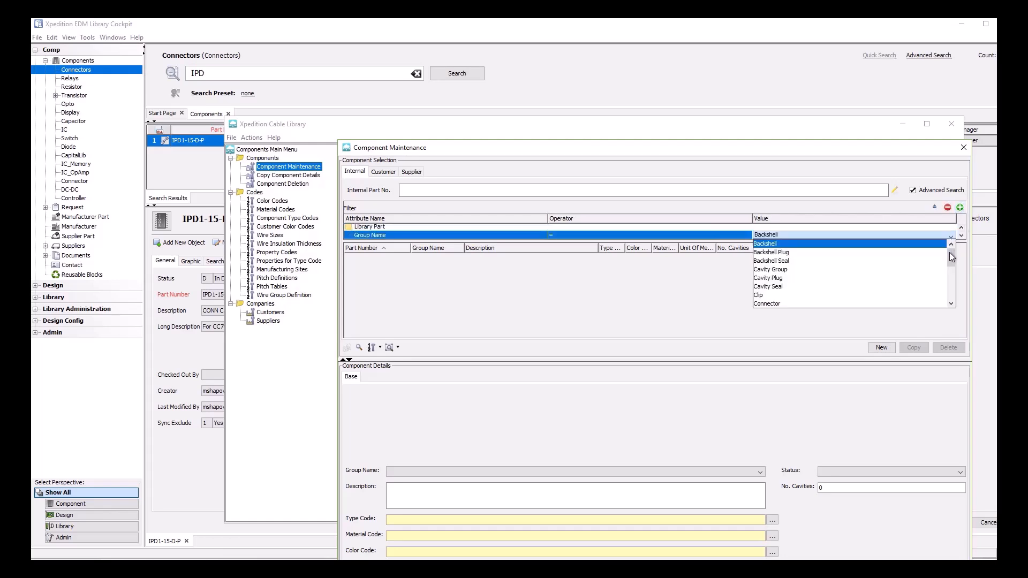
{"action": "scroll", "coordinate": [948, 257], "scroll_direction": "down", "scroll_amount": 2}
{"action": "mouse_move", "coordinate": [948, 263]}
{"action": "left_mouse_down"}
{"action": "mouse_move", "coordinate": [952, 284]}
{"action": "mouse_move", "coordinate": [946, 266]}
{"action": "left_mouse_up"}
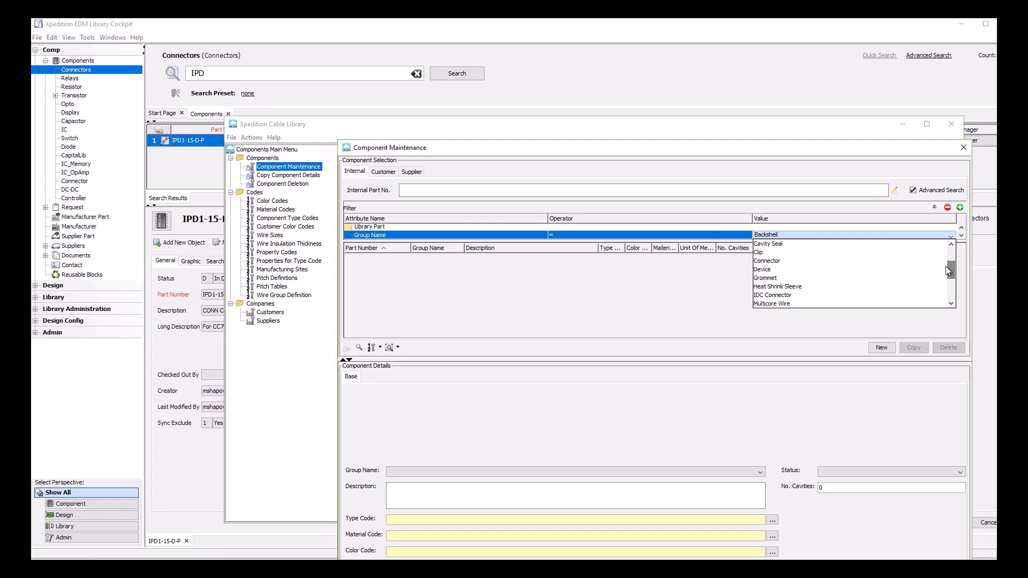
{"action": "left_click", "coordinate": [921, 259]}
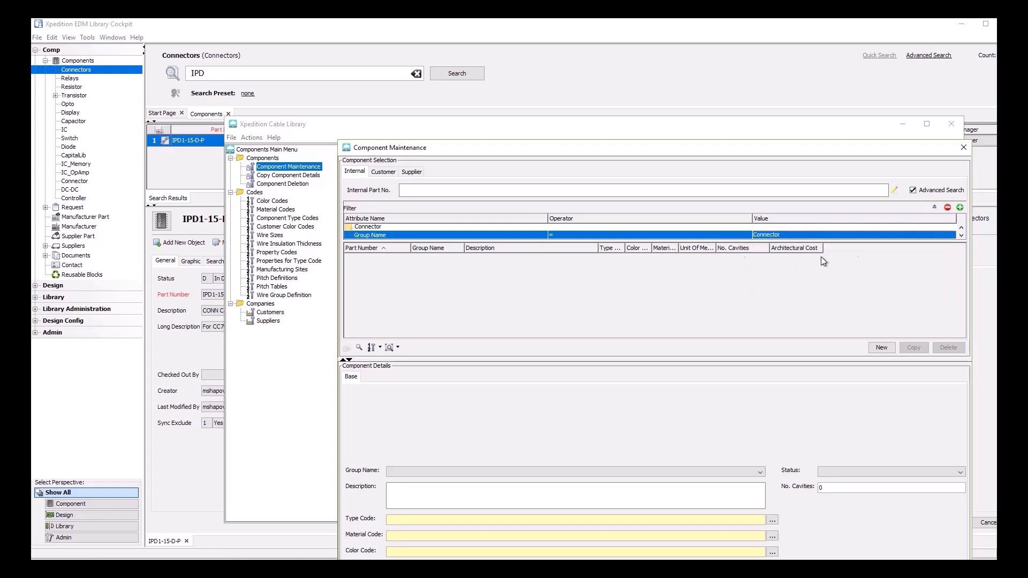
Look up internal part number IPD1-15-D-P in Component Maintenance to load its component details
{"action": "left_click", "coordinate": [484, 193]}
{"action": "type", "text": "IPD"}
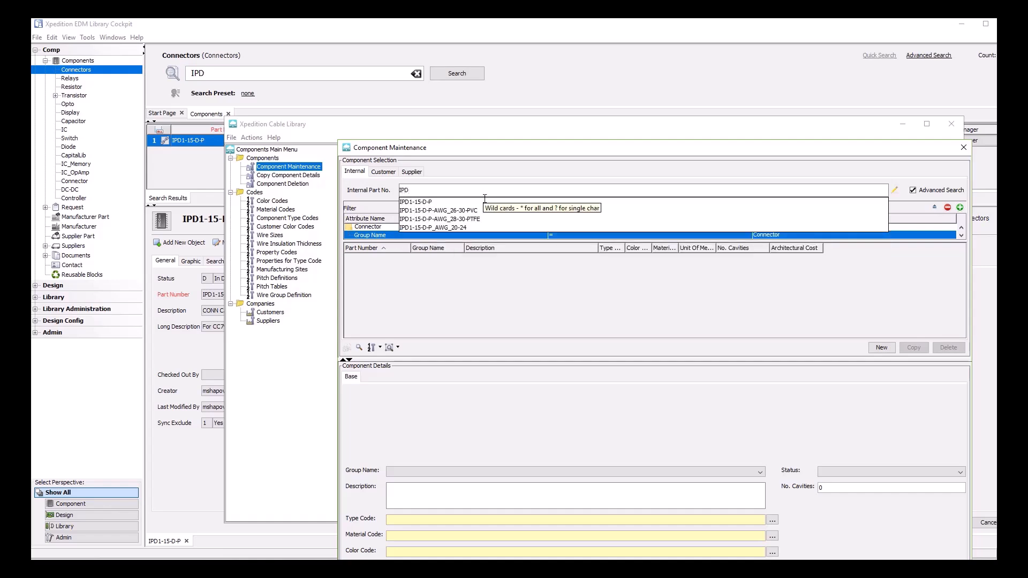
{"action": "left_click", "coordinate": [448, 202]}
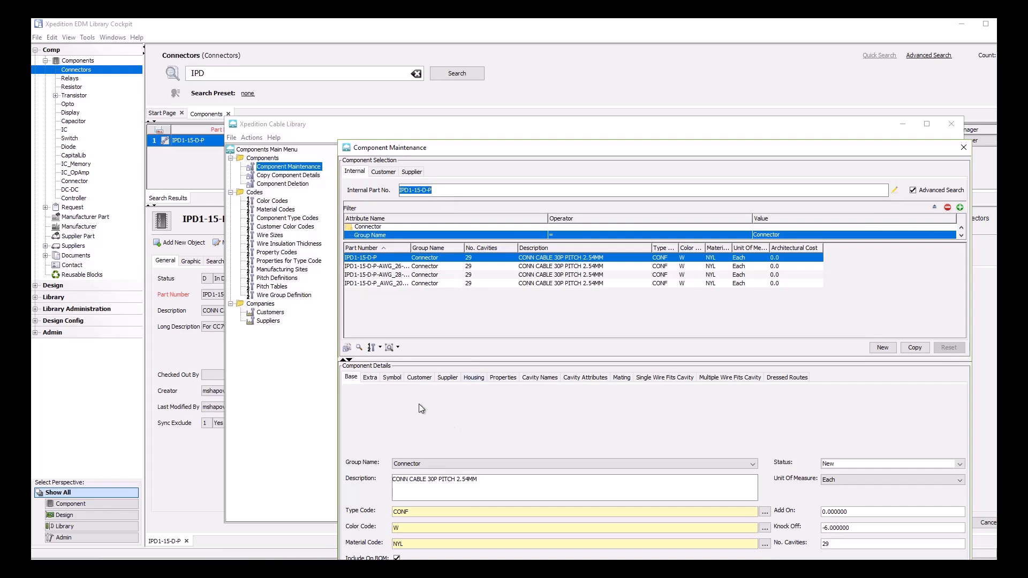
Review the symbol, supplier, housing and mating details of cable connector IPD1-15-D-P
{"action": "left_click", "coordinate": [387, 378]}
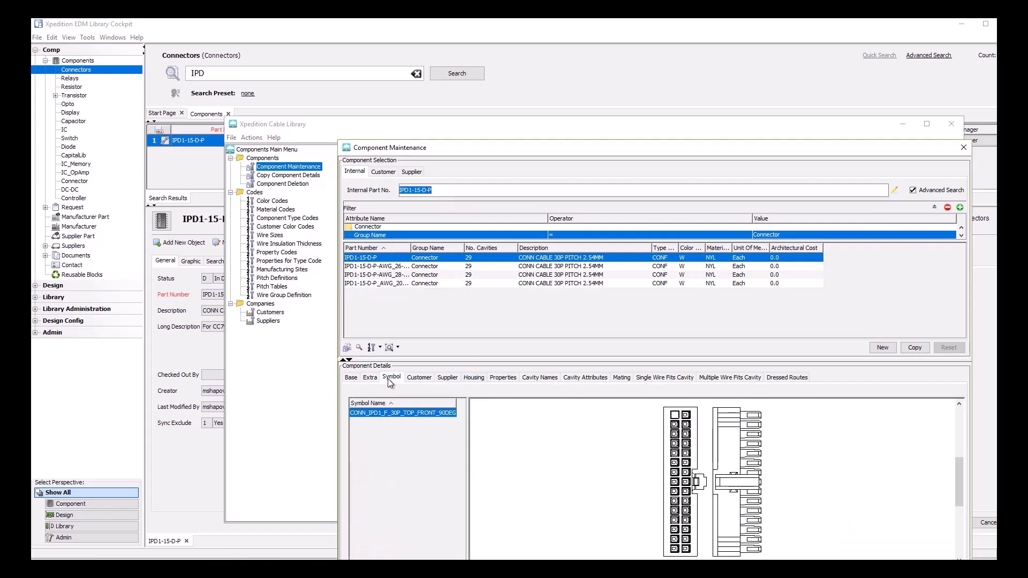
{"action": "left_click", "coordinate": [449, 378]}
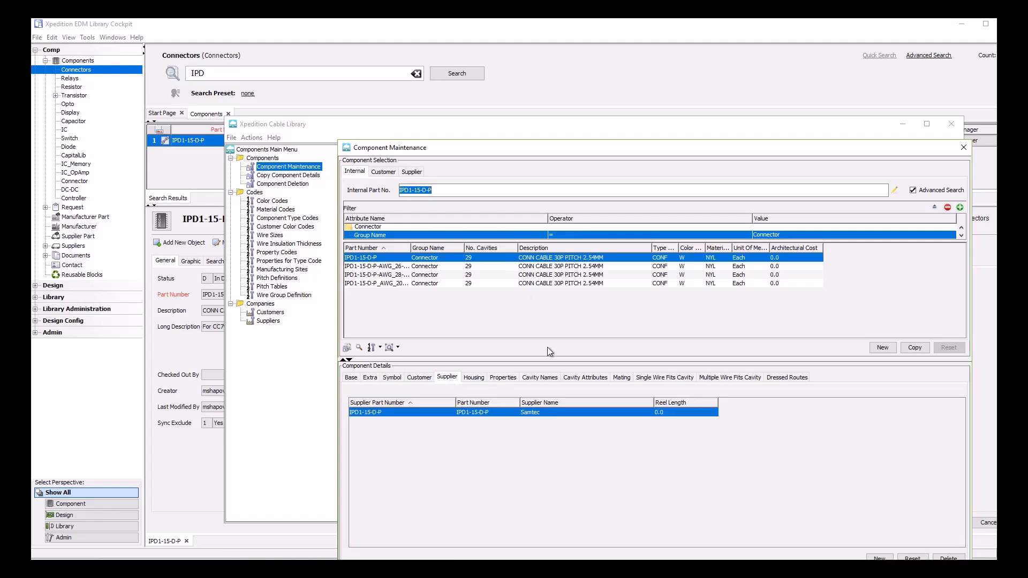
{"action": "left_click", "coordinate": [469, 378]}
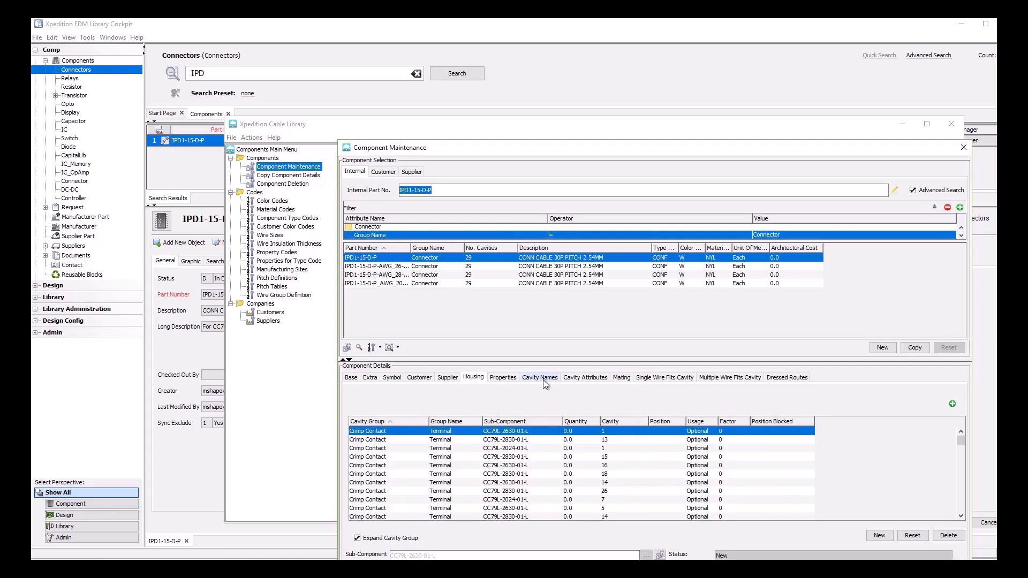
{"action": "left_click", "coordinate": [618, 378]}
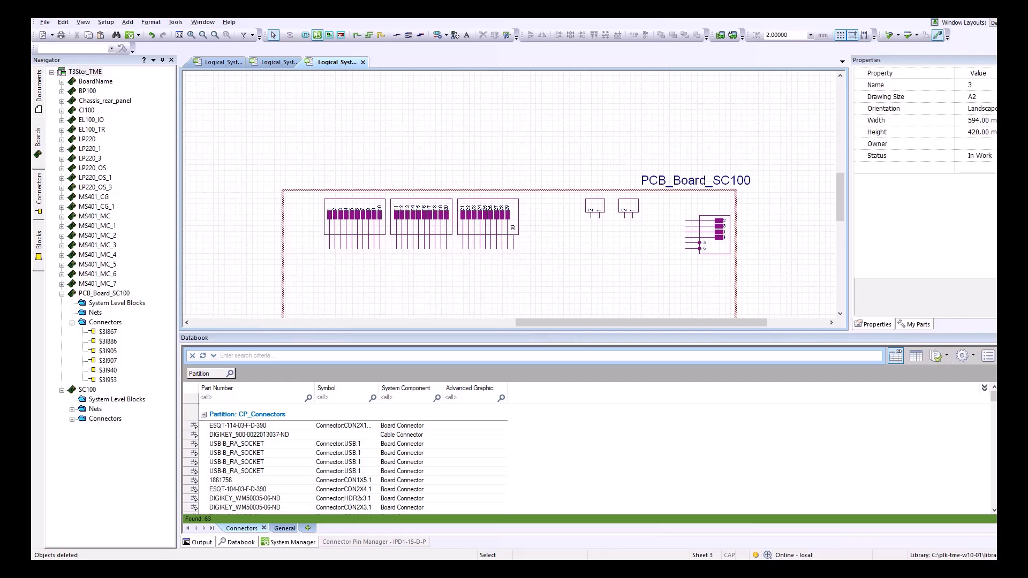
Switch to the system design schematic showing PCB_Board_SC100 and update its libraries
{"action": "scroll", "coordinate": [434, 227], "scroll_direction": "down", "scroll_amount": 2}
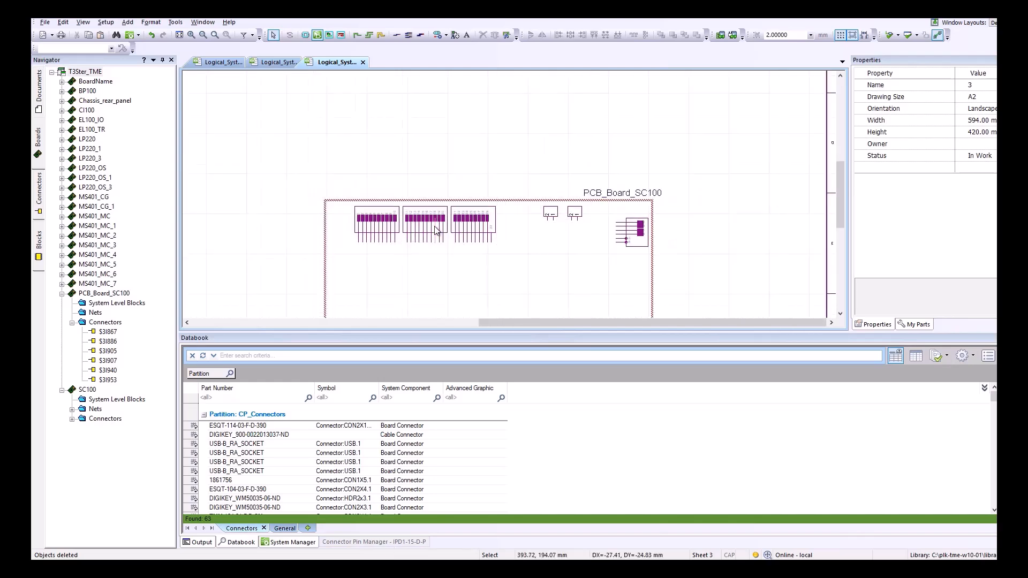
{"action": "left_click", "coordinate": [175, 22]}
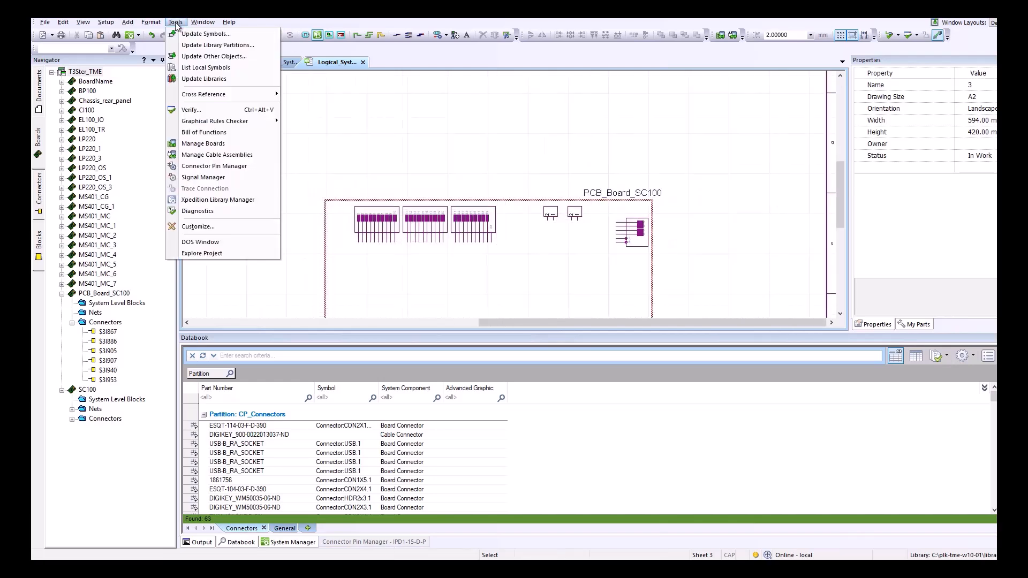
{"action": "left_click", "coordinate": [202, 81]}
{"action": "scroll", "coordinate": [426, 197], "scroll_direction": "up", "scroll_amount": 1}
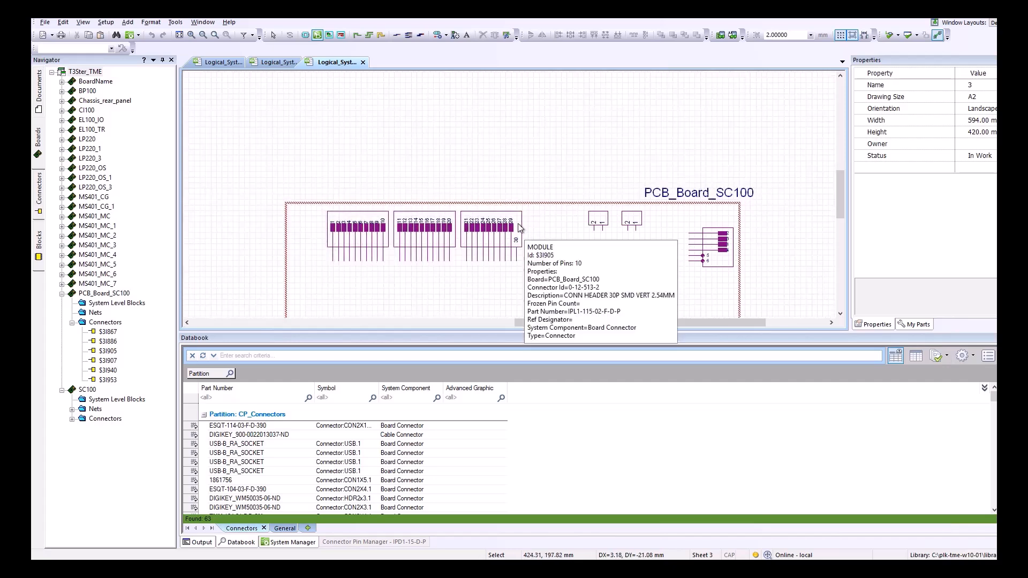
Start placing a connector mate for the IPL1-115-02-F-D-P connector section with pin 30 on PCB_Board_SC100
{"action": "left_click", "coordinate": [518, 224]}
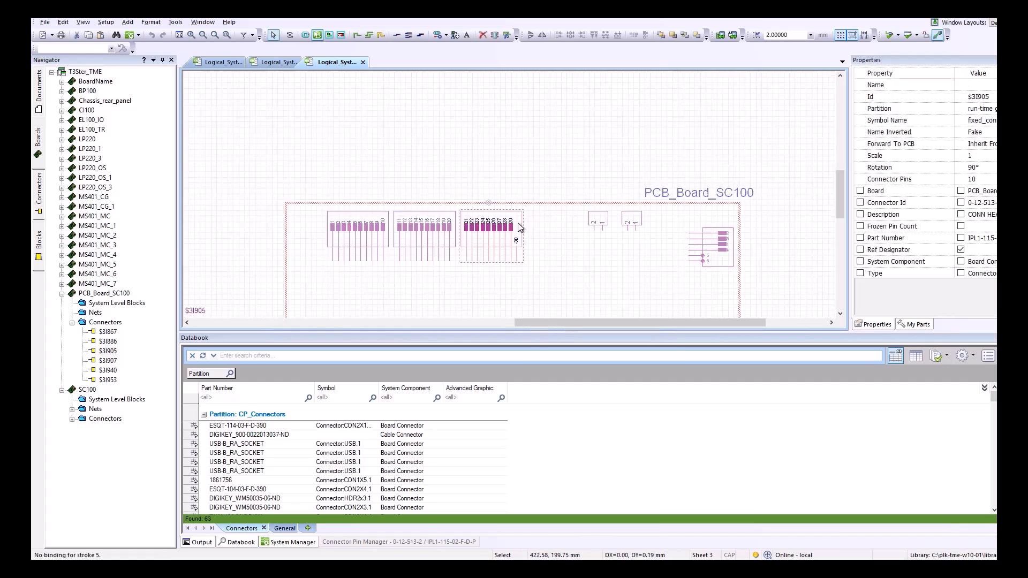
{"action": "right_click", "coordinate": [518, 222]}
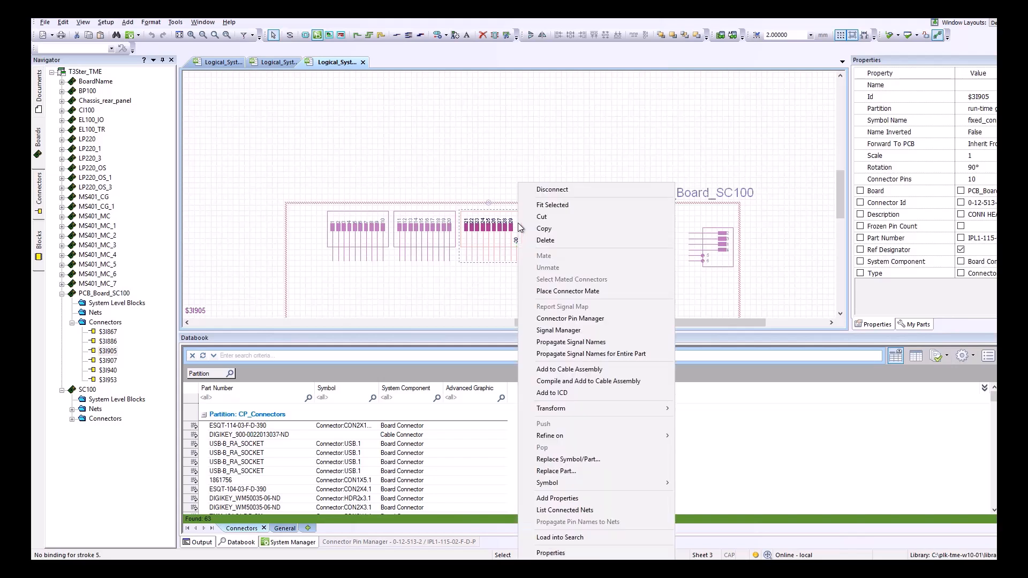
{"action": "left_click", "coordinate": [560, 292]}
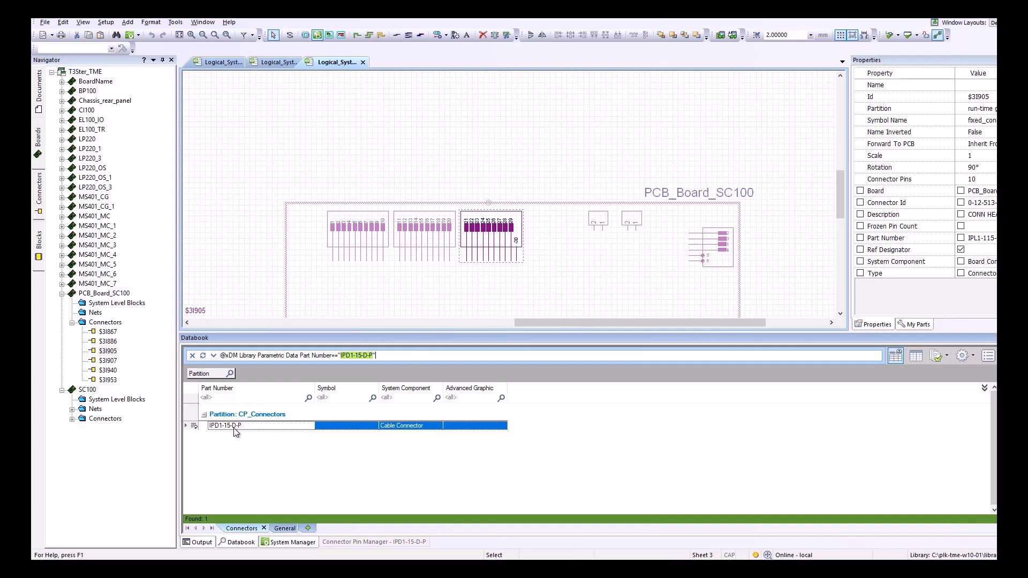
Place cable connector IPD1-15-D-P with all 30 pins on the schematic above PCB_Board_SC100
{"action": "mouse_move", "coordinate": [236, 431]}
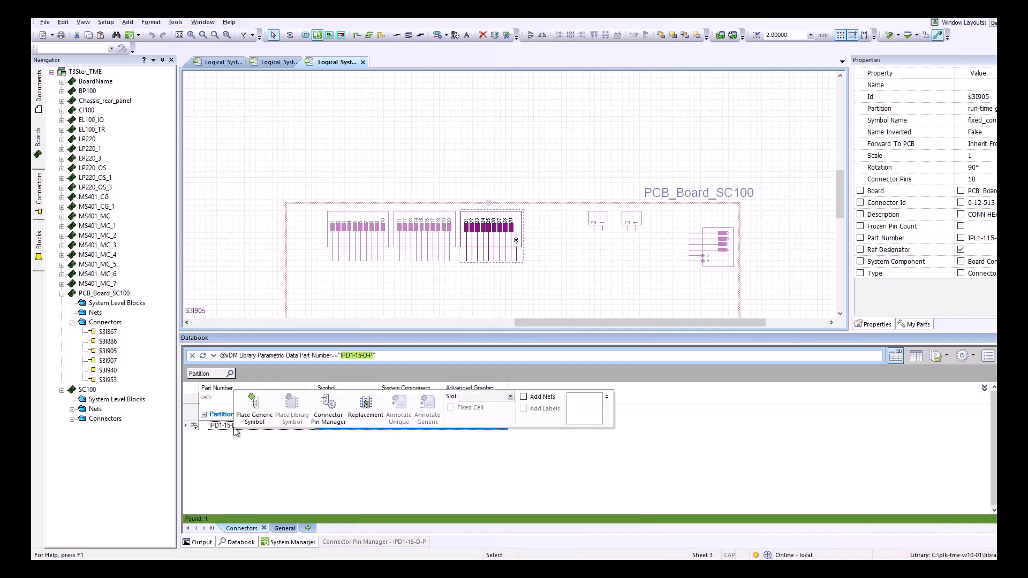
{"action": "left_click", "coordinate": [332, 419]}
{"action": "left_click", "coordinate": [190, 369]}
{"action": "scroll", "coordinate": [287, 428], "scroll_direction": "down", "scroll_amount": 5}
{"action": "left_click", "coordinate": [190, 508], "text": "shift"}
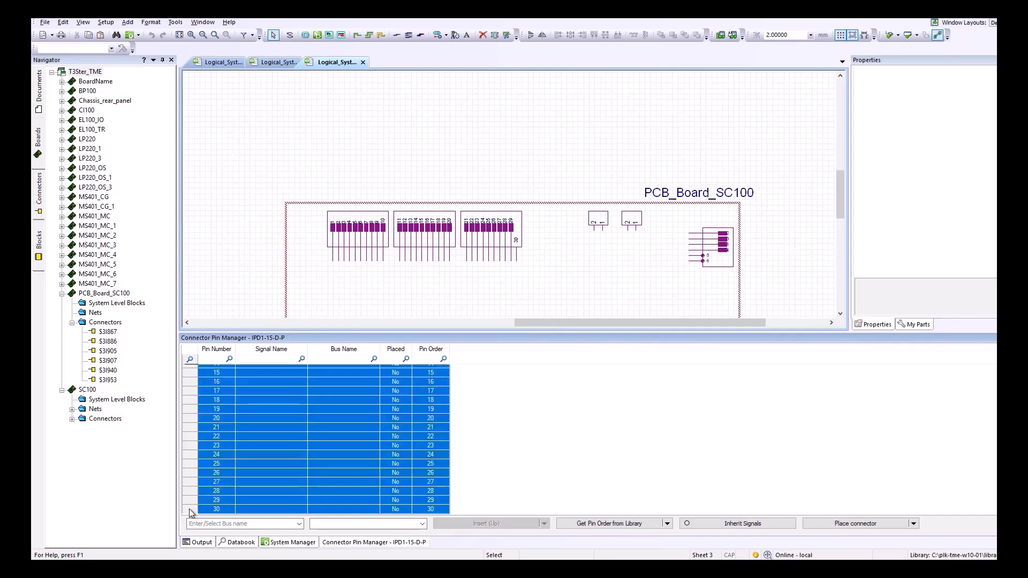
{"action": "left_click", "coordinate": [839, 527]}
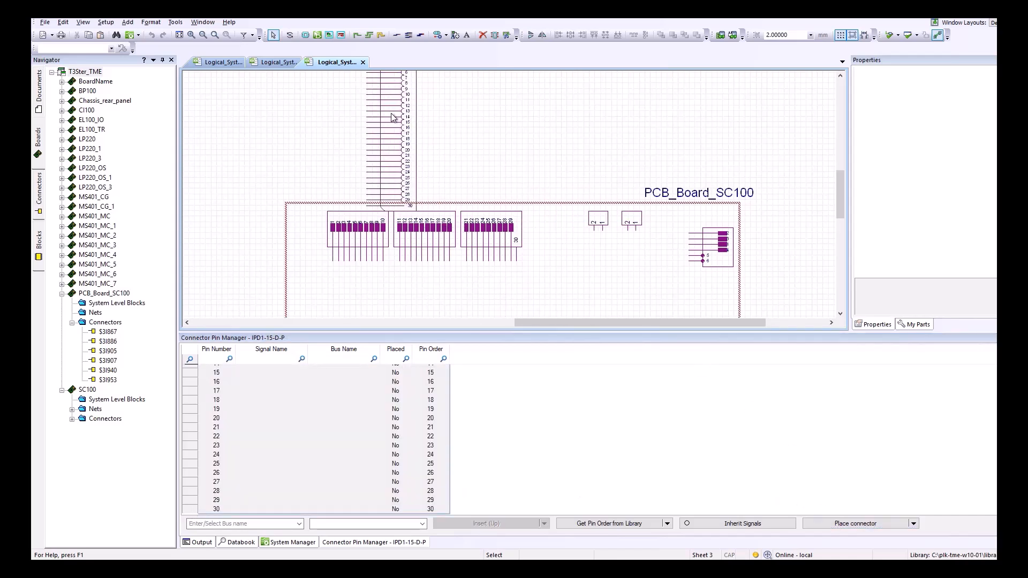
{"action": "left_click", "coordinate": [386, 104]}
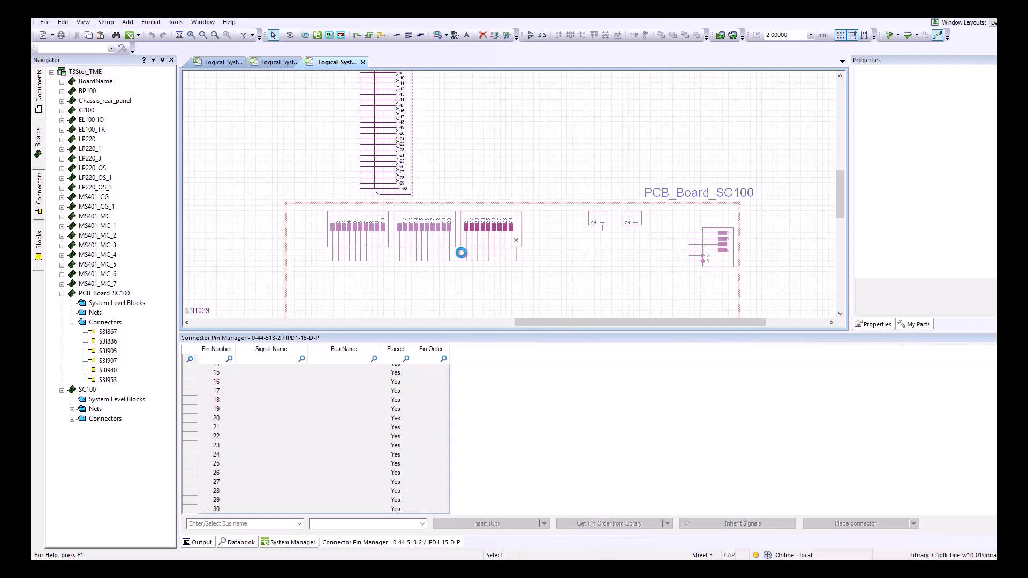
Rotate the placed 30-pin cable connector to horizontal and position it directly above the three connector sections of PCB_Board_SC100
{"action": "scroll", "coordinate": [427, 283], "scroll_direction": "down", "scroll_amount": 1}
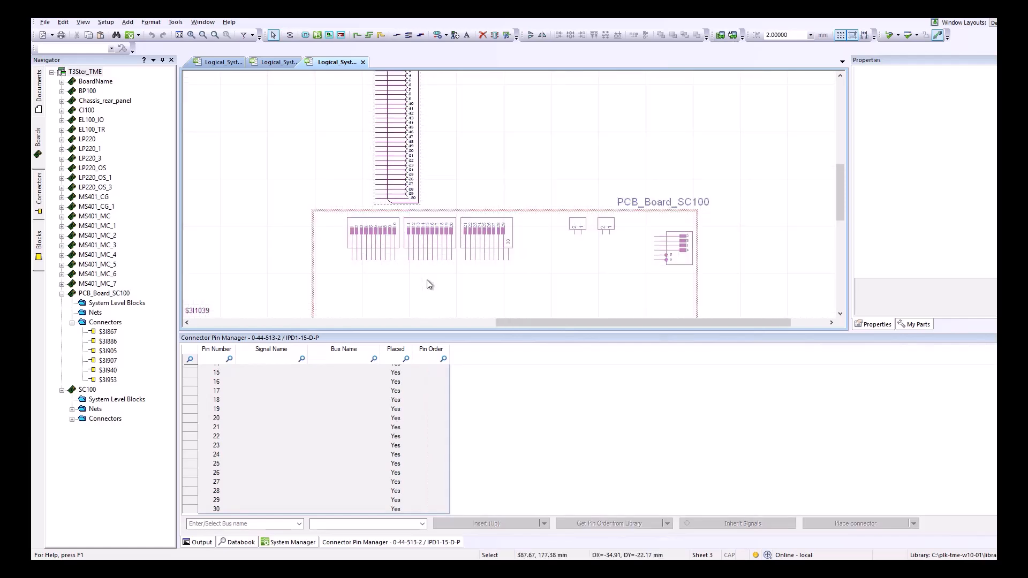
{"action": "scroll", "coordinate": [426, 280], "scroll_direction": "down", "scroll_amount": 1}
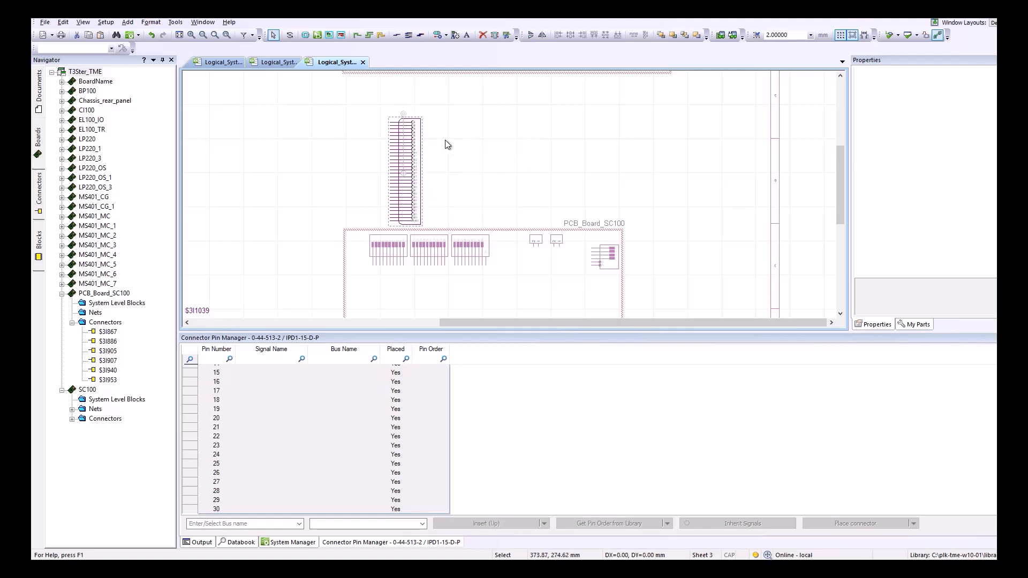
{"action": "key", "text": "ctrl+r"}
{"action": "left_click_drag", "start_coordinate": [429, 188], "coordinate": [453, 223]}
{"action": "scroll", "coordinate": [481, 259], "scroll_direction": "up", "scroll_amount": 3}
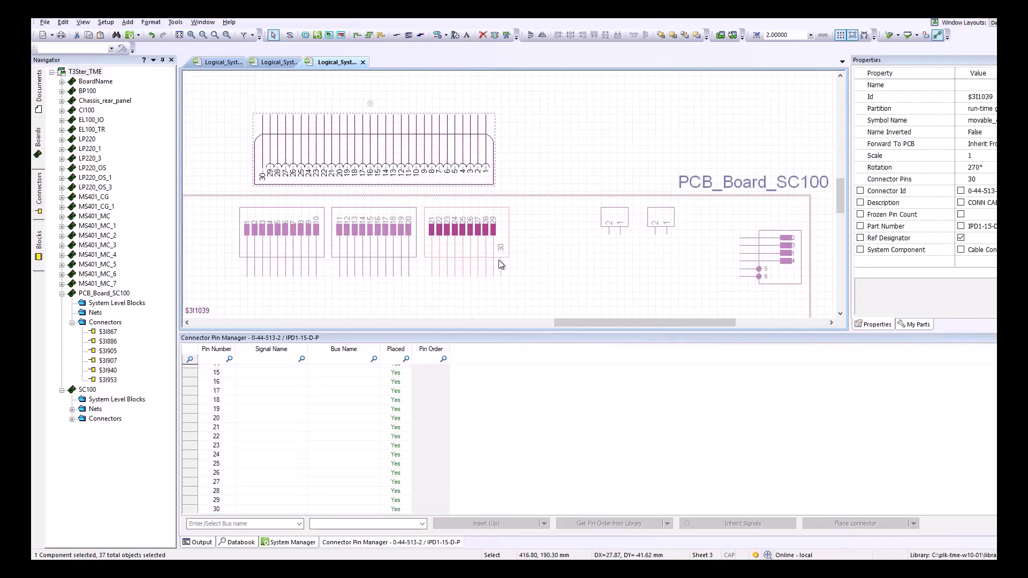
Mate the 30-pin cable connector with the board connector section containing pin 30, and mirror it so the mating lines run uncrossed
{"action": "left_click", "coordinate": [502, 220], "text": "ctrl"}
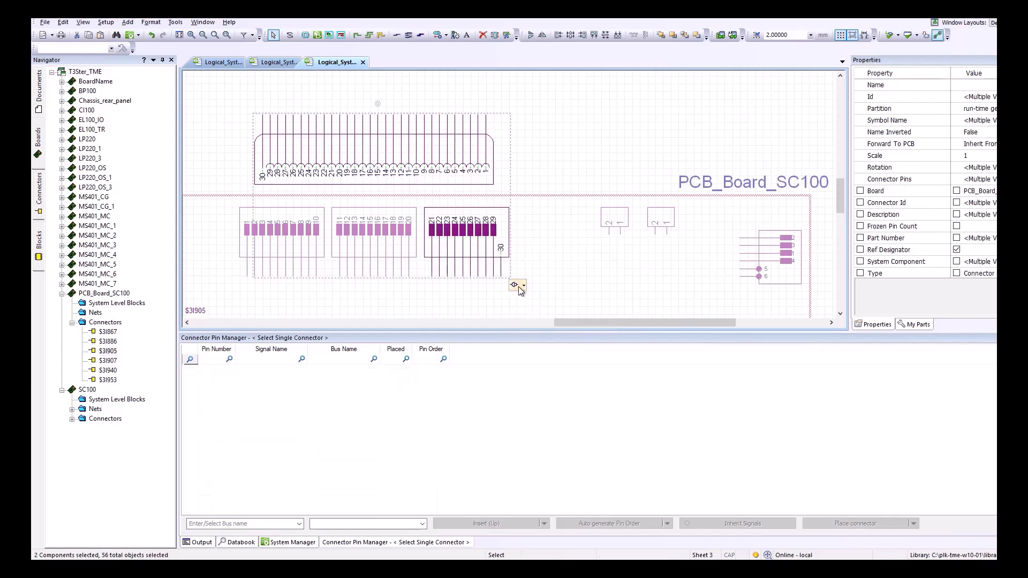
{"action": "left_click", "coordinate": [520, 284]}
{"action": "left_click", "coordinate": [532, 298]}
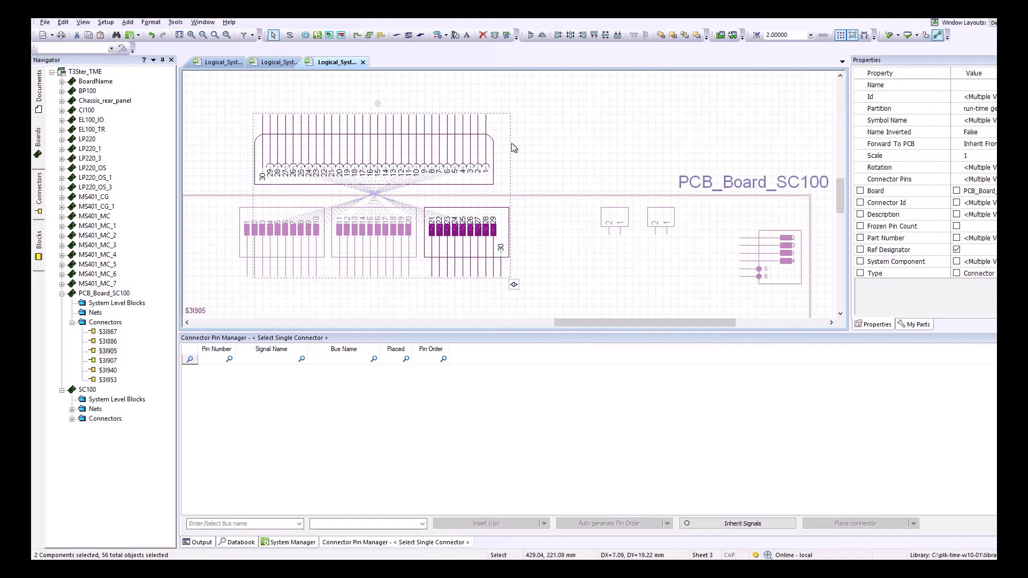
{"action": "left_click", "coordinate": [500, 152]}
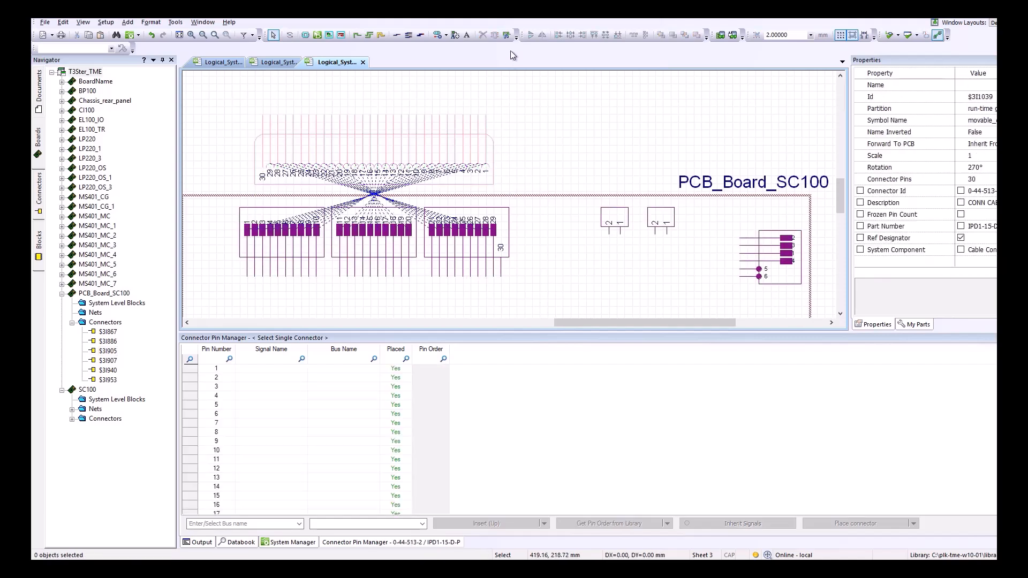
{"action": "left_click", "coordinate": [542, 35]}
{"action": "left_click", "coordinate": [551, 135]}
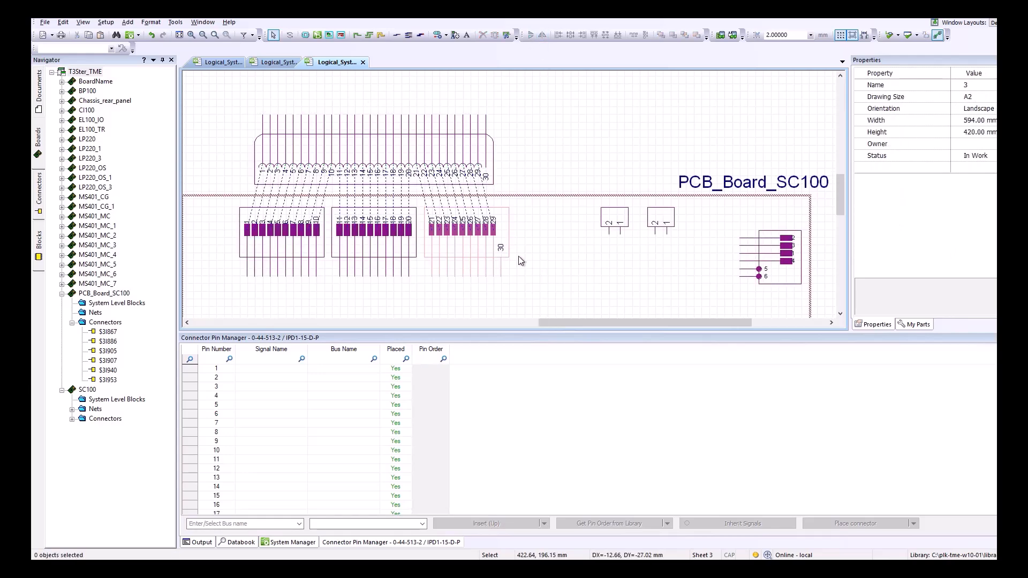
Place cable connector DIGIKEY_2109FA-ND with all nine pins above the first D-sub connector of Chassis_rear_panel
{"action": "scroll", "coordinate": [518, 259], "scroll_direction": "down", "scroll_amount": 3}
{"action": "scroll", "coordinate": [531, 281], "scroll_direction": "down", "scroll_amount": 3}
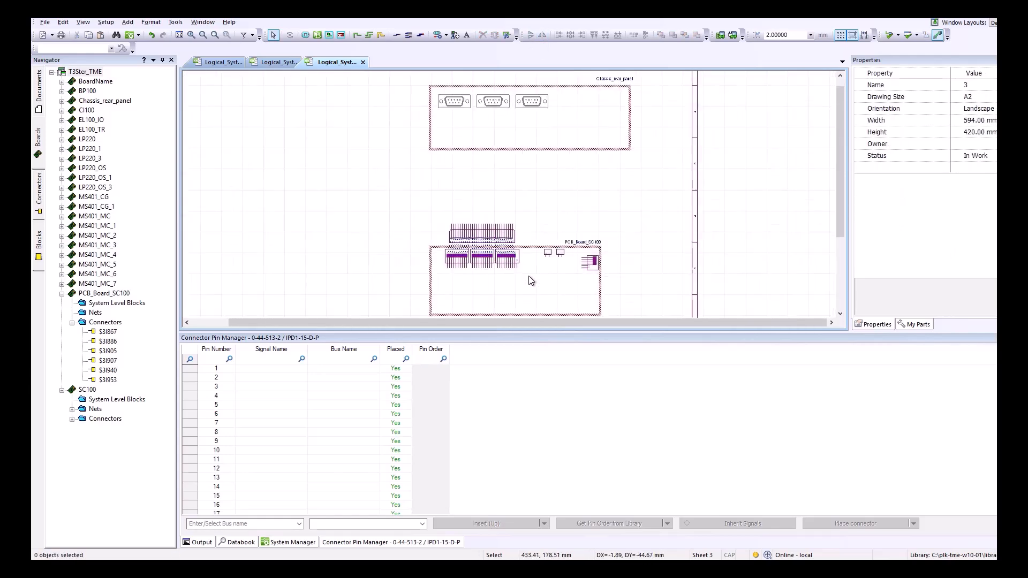
{"action": "scroll", "coordinate": [493, 166], "scroll_direction": "up", "scroll_amount": 5}
{"action": "scroll", "coordinate": [492, 166], "scroll_direction": "up", "scroll_amount": 1}
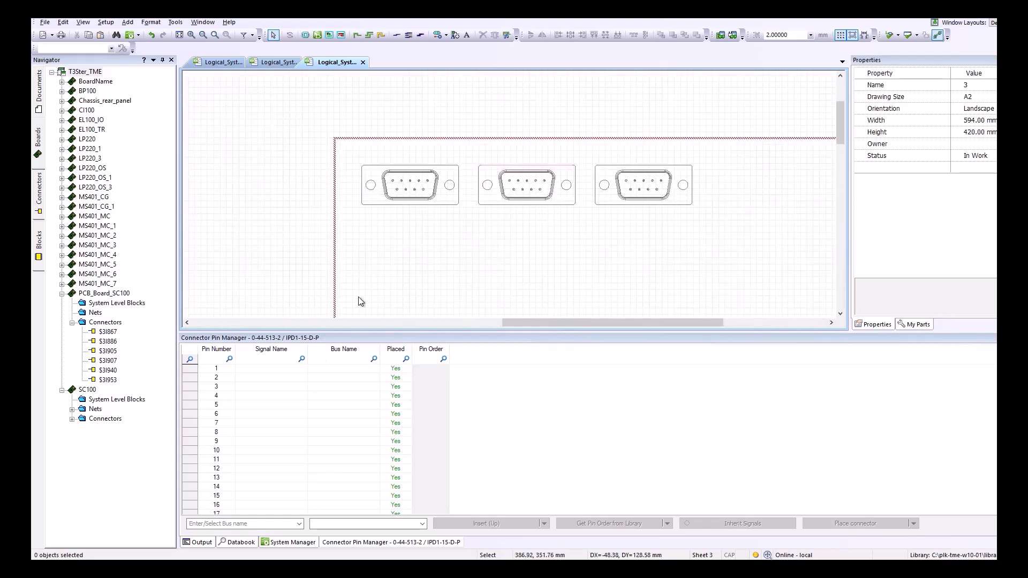
{"action": "left_click", "coordinate": [241, 544]}
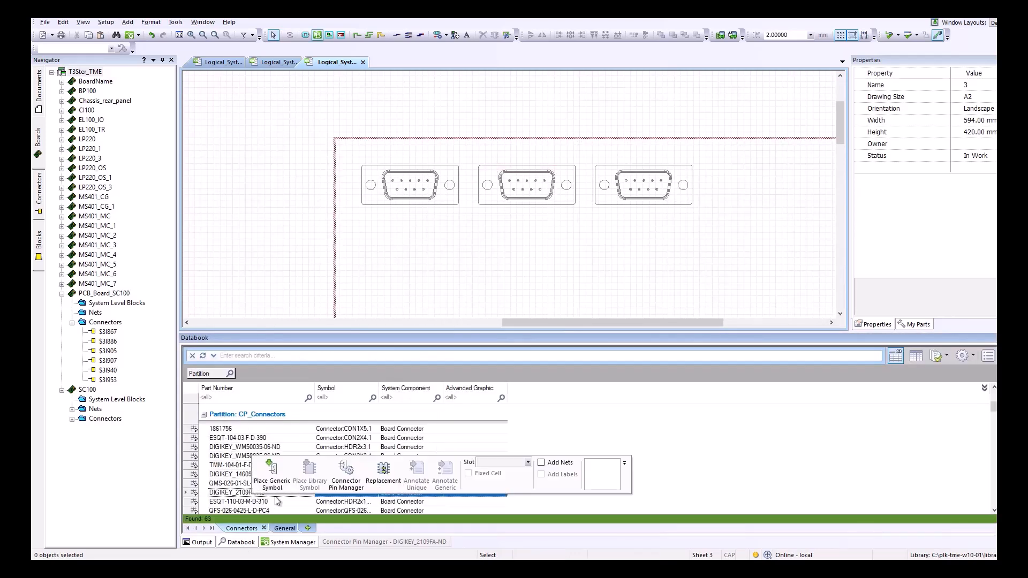
{"action": "left_click", "coordinate": [356, 485]}
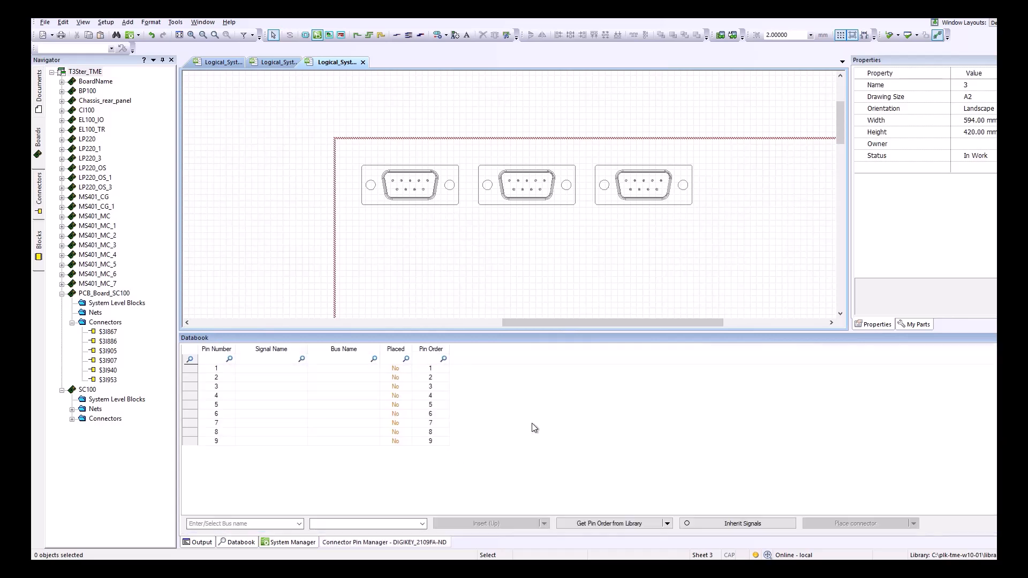
{"action": "left_click", "coordinate": [193, 370]}
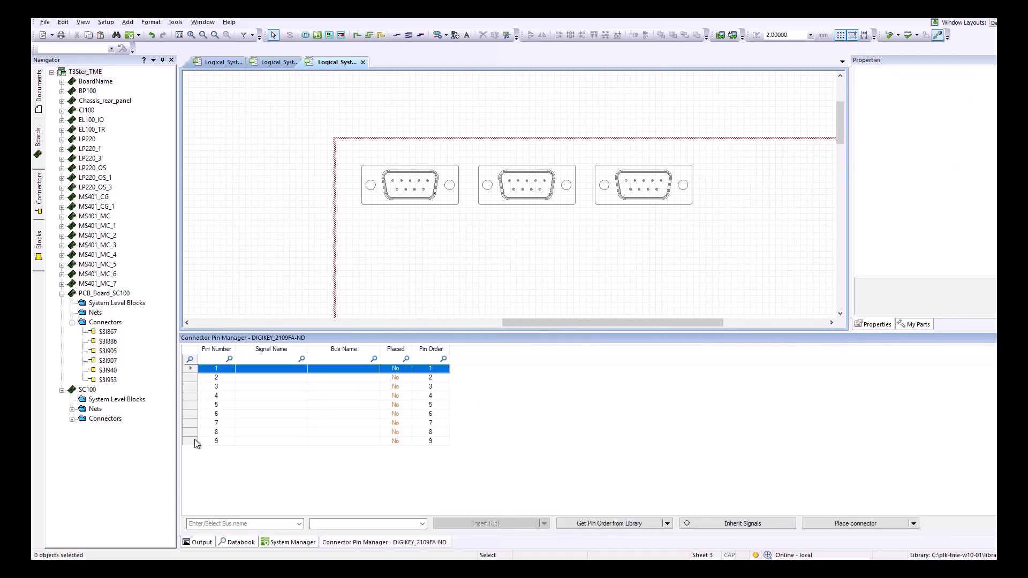
{"action": "left_click", "coordinate": [193, 440], "text": "shift"}
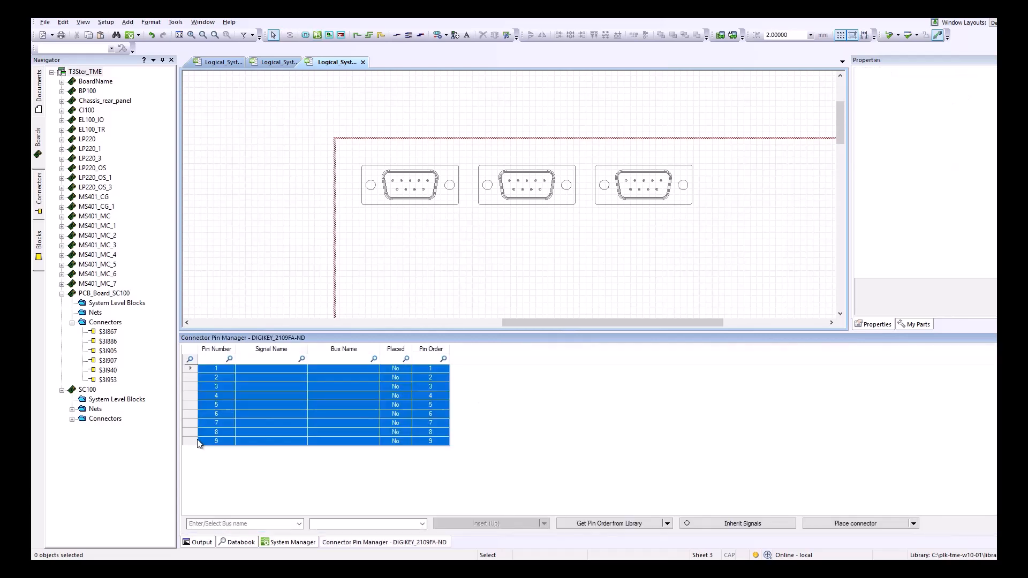
{"action": "left_click", "coordinate": [837, 522]}
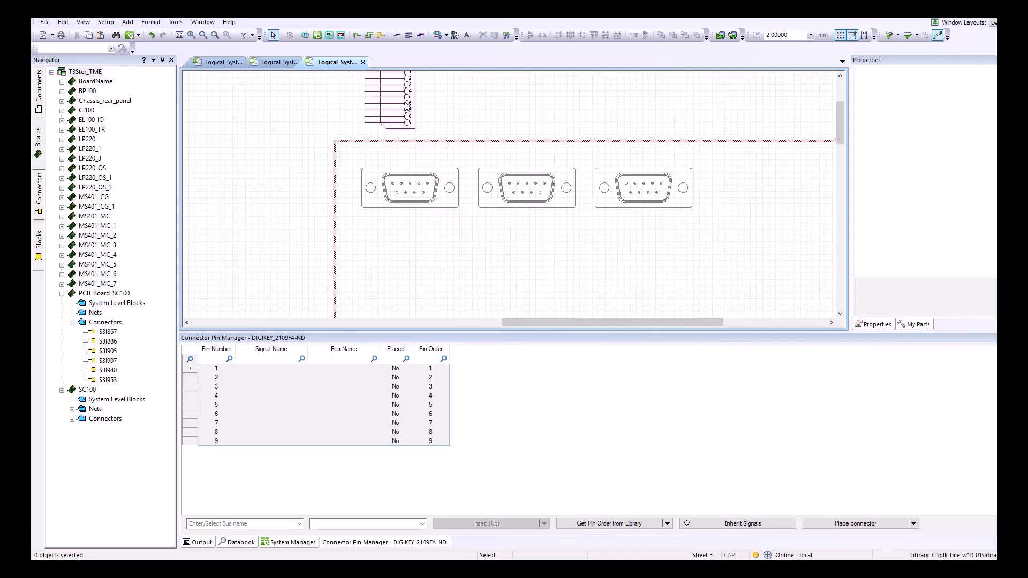
{"action": "left_click", "coordinate": [411, 107]}
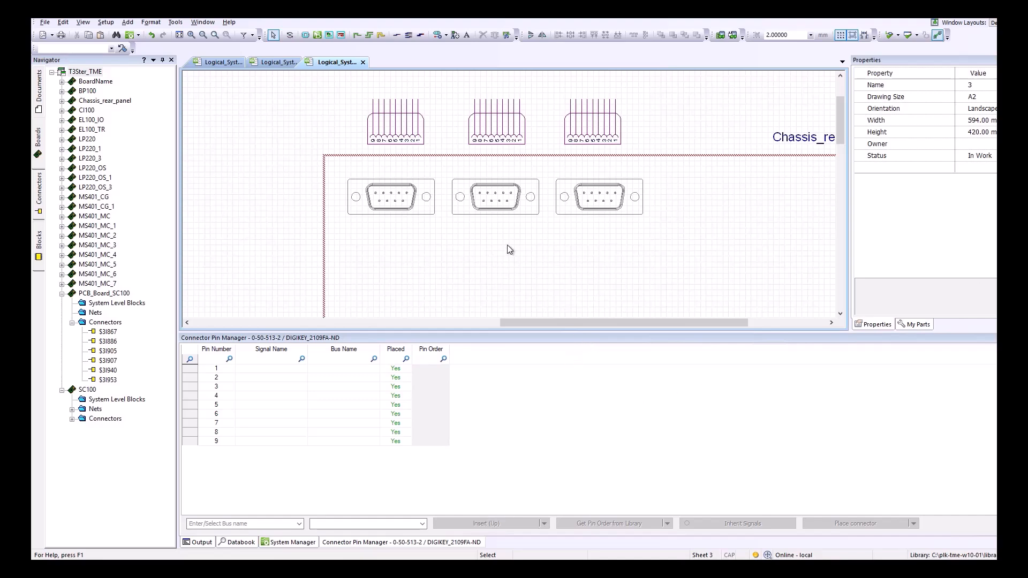
Draw a wire bus running above the three nine-pin cable connectors and down beside the Chassis_rear_panel block
{"action": "scroll", "coordinate": [506, 245], "scroll_direction": "down", "scroll_amount": 2}
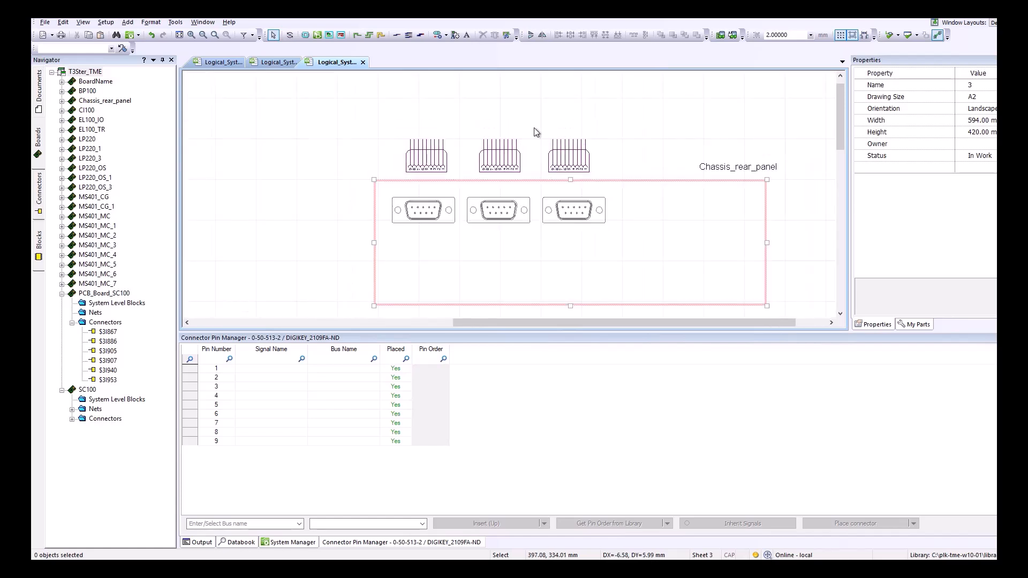
{"action": "scroll", "coordinate": [537, 132], "scroll_direction": "up", "scroll_amount": 1}
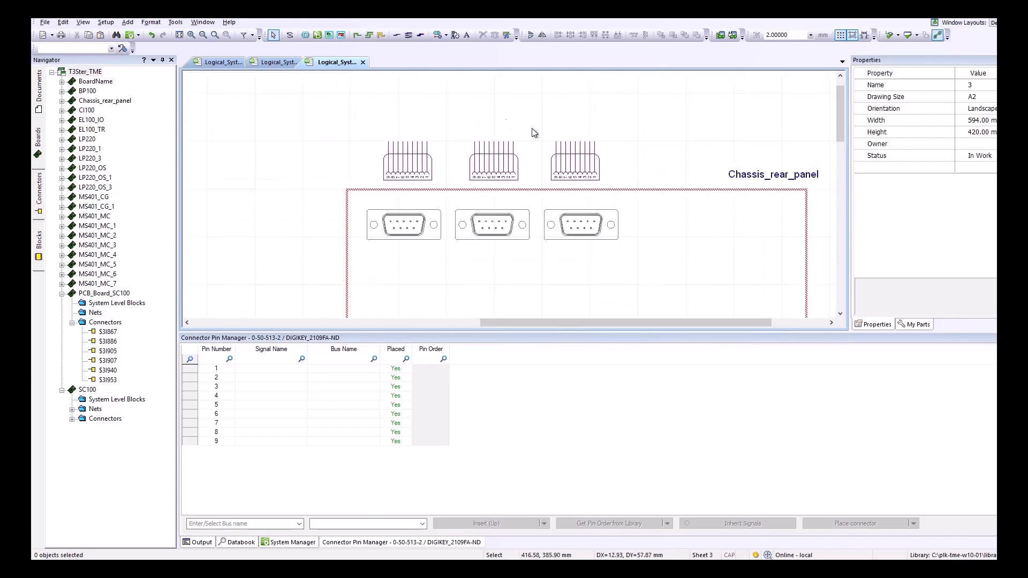
{"action": "left_click", "coordinate": [422, 38]}
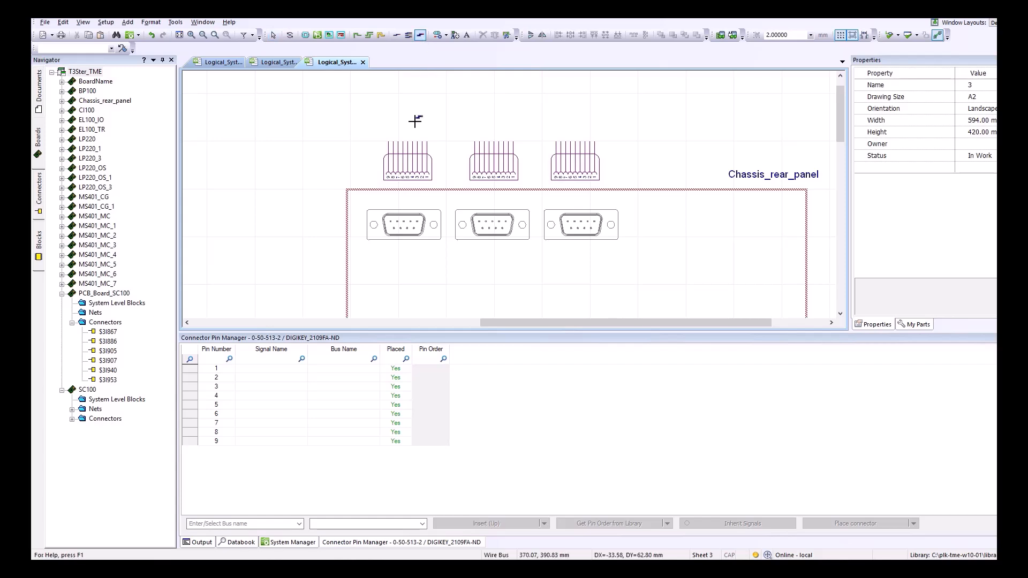
{"action": "left_click", "coordinate": [382, 98]}
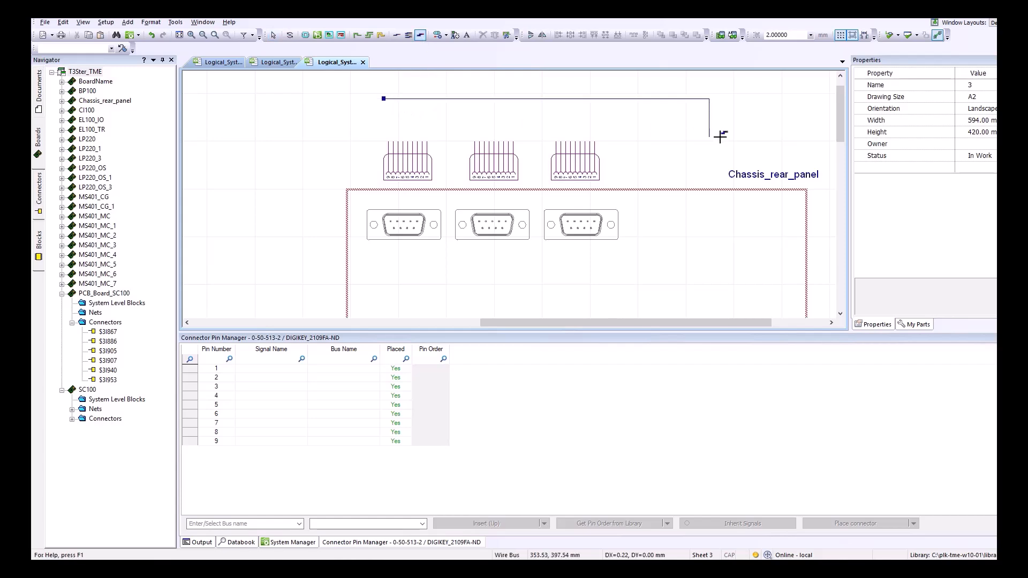
{"action": "double_click", "coordinate": [824, 289]}
Extend the wire bus down past Chassis_rear_panel and across to just above the 30-pin cable connector
{"action": "scroll", "coordinate": [670, 117], "scroll_direction": "down", "scroll_amount": 5}
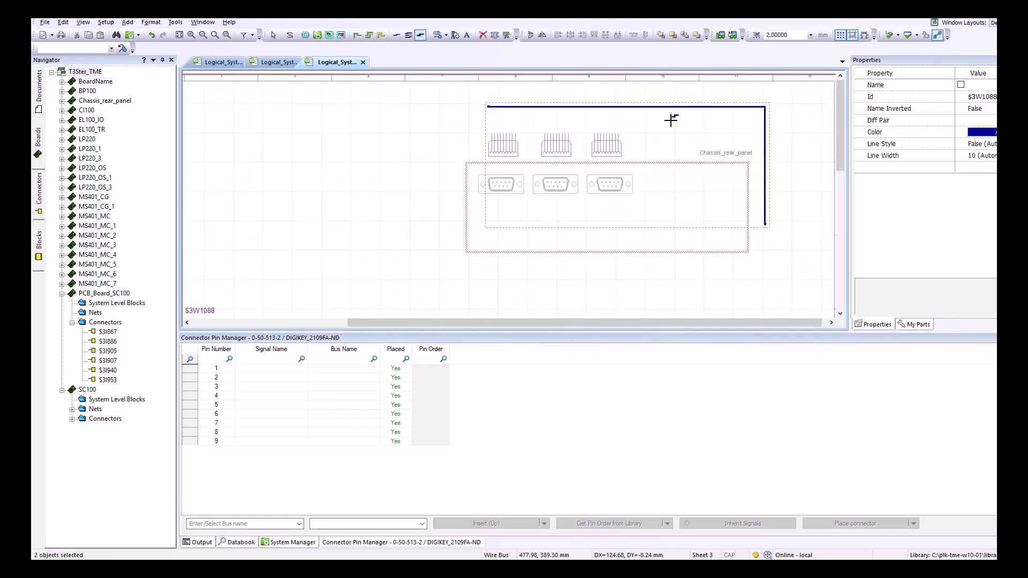
{"action": "scroll", "coordinate": [686, 246], "scroll_direction": "up", "scroll_amount": 2}
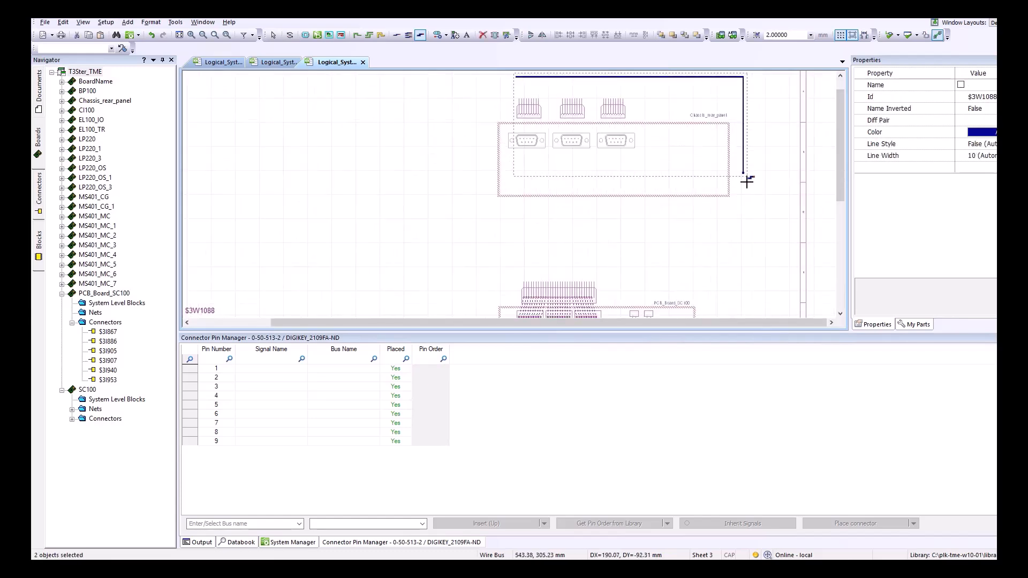
{"action": "left_click", "coordinate": [685, 233]}
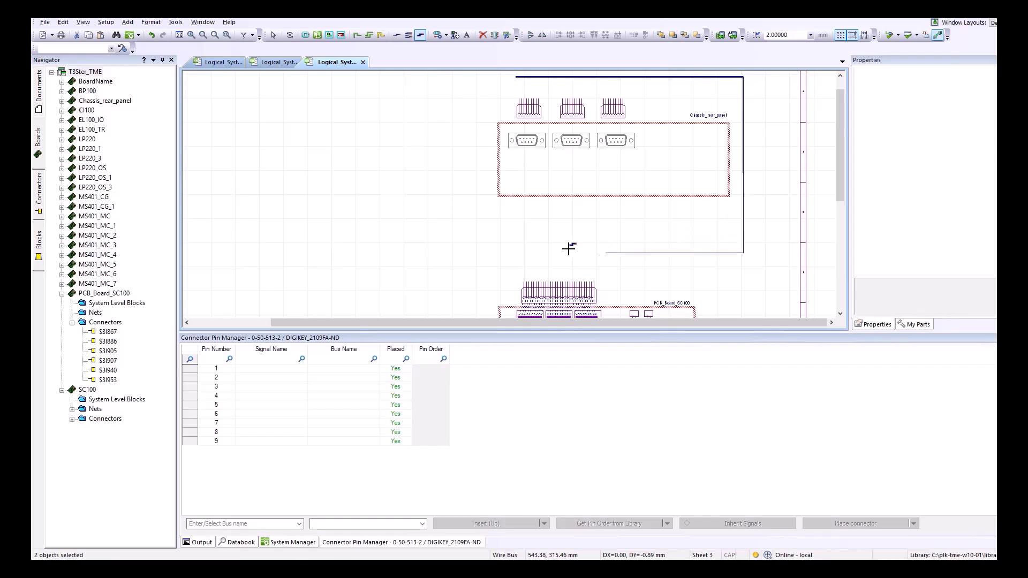
{"action": "double_click", "coordinate": [520, 258]}
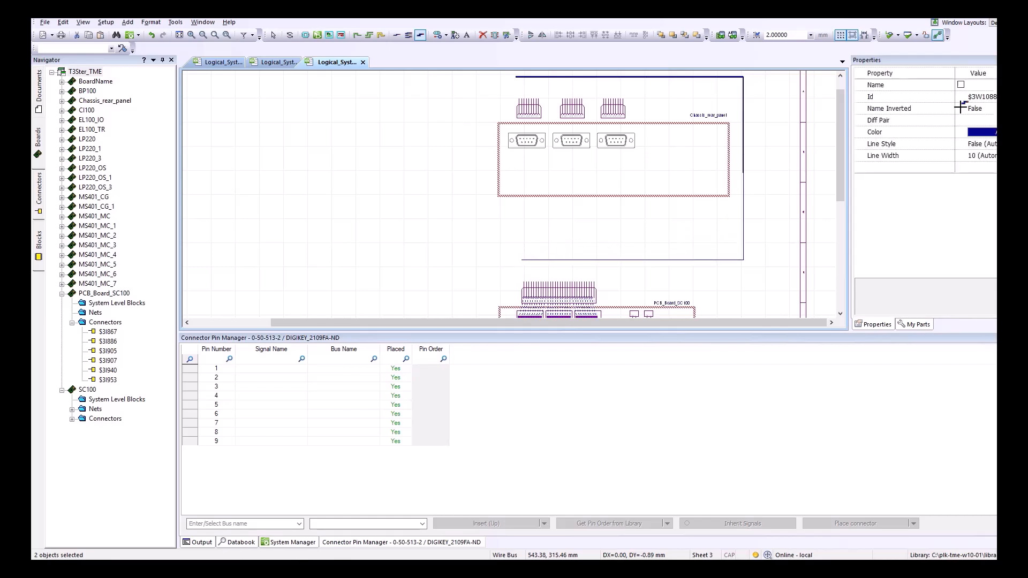
Name the new wire bus WIRE_BUS_CAN
{"action": "left_click", "coordinate": [986, 86]}
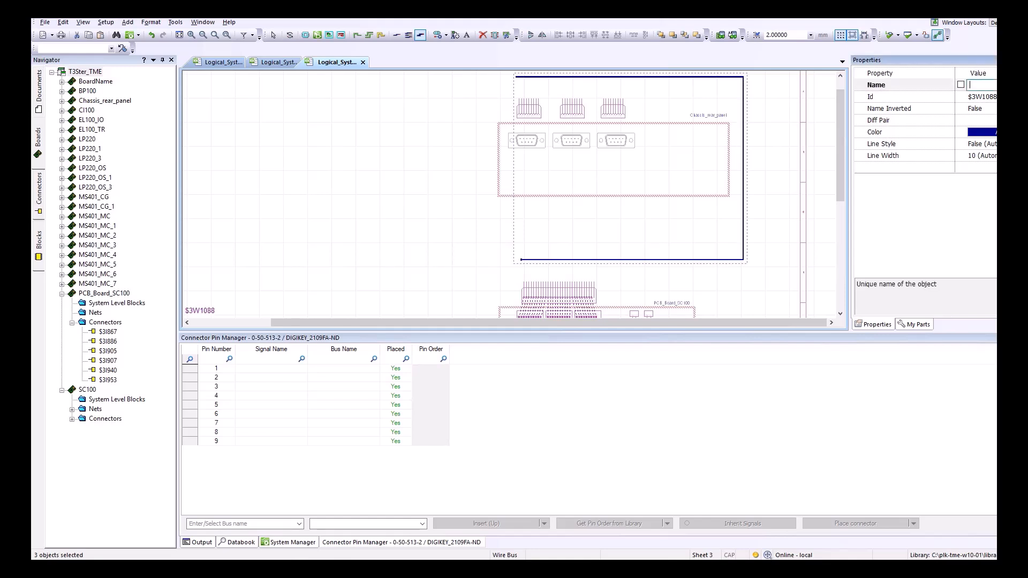
{"action": "left_click_drag", "start_coordinate": [846, 96], "coordinate": [805, 95]}
{"action": "left_click_drag", "start_coordinate": [941, 74], "coordinate": [875, 74]}
{"action": "left_click", "coordinate": [990, 85]}
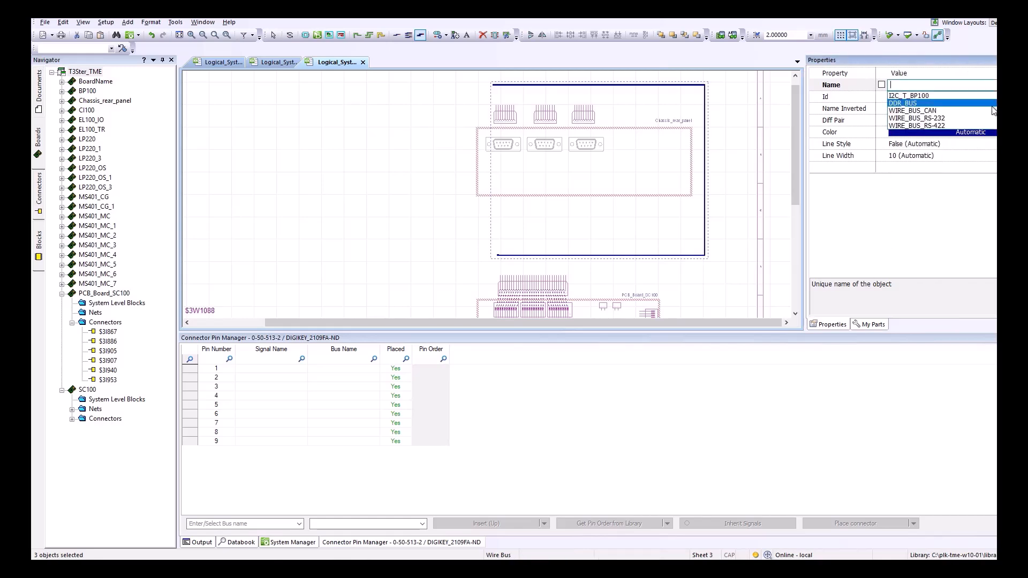
{"action": "left_click", "coordinate": [970, 117]}
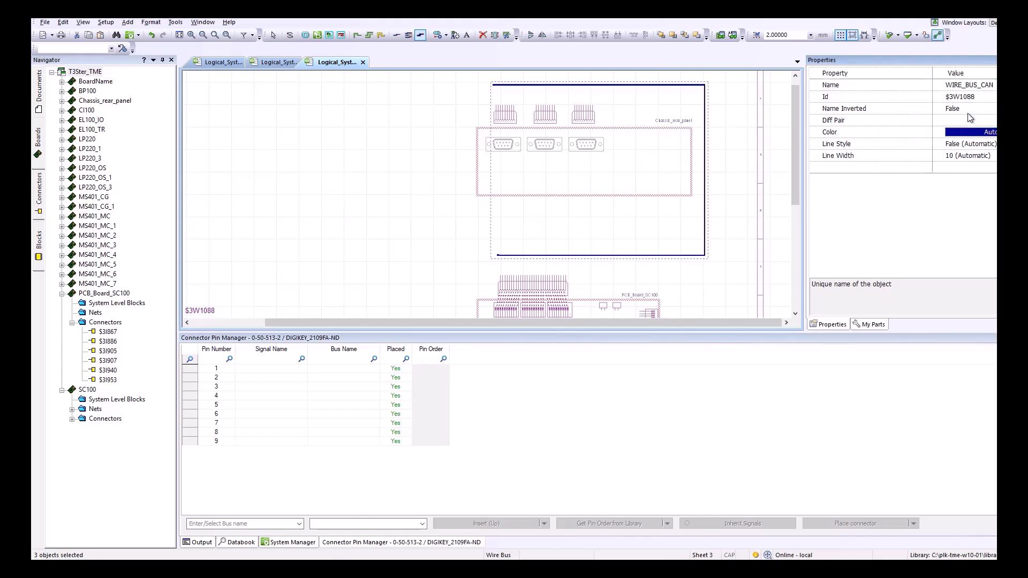
Rip the CAN_H wire from WIRE_BUS_CAN and connect it to pin 7 of the first nine-pin cable connector
{"action": "scroll", "coordinate": [494, 85], "scroll_direction": "up", "scroll_amount": 5}
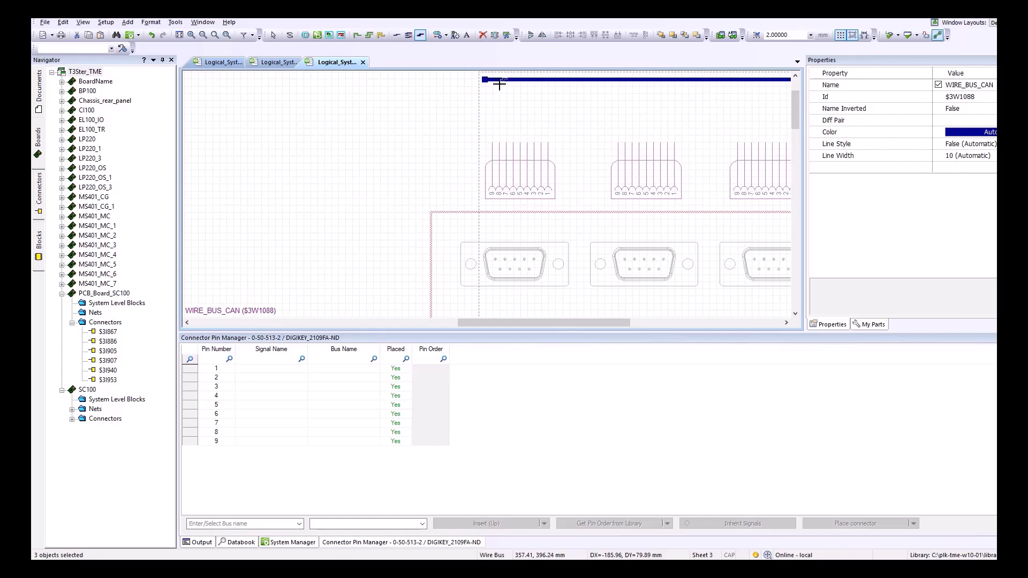
{"action": "right_click", "coordinate": [450, 97]}
{"action": "left_click", "coordinate": [473, 105]}
{"action": "left_click", "coordinate": [512, 80]}
{"action": "right_click", "coordinate": [511, 81]}
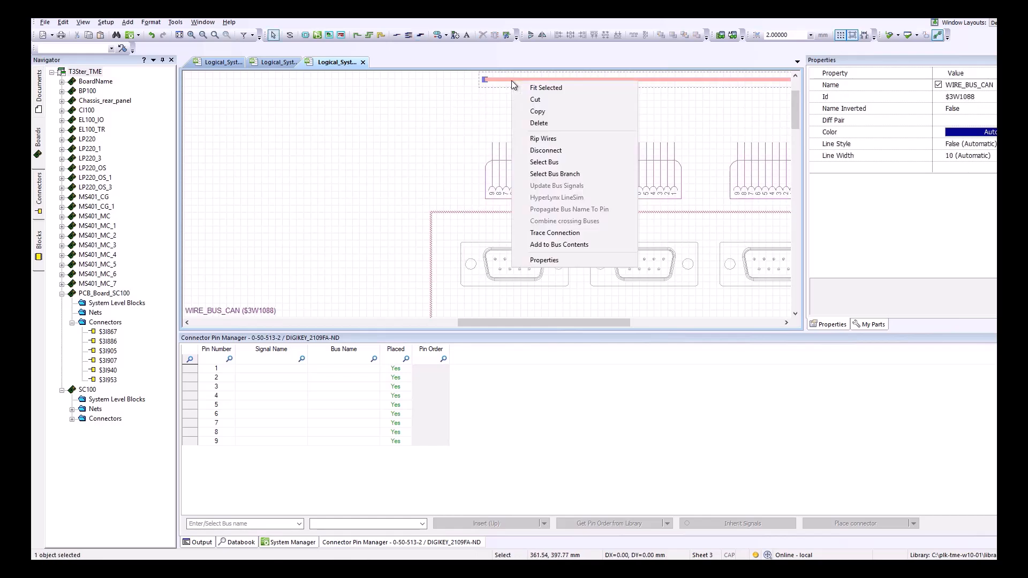
{"action": "left_click", "coordinate": [562, 138]}
{"action": "left_click", "coordinate": [519, 270]}
{"action": "left_click", "coordinate": [465, 242]}
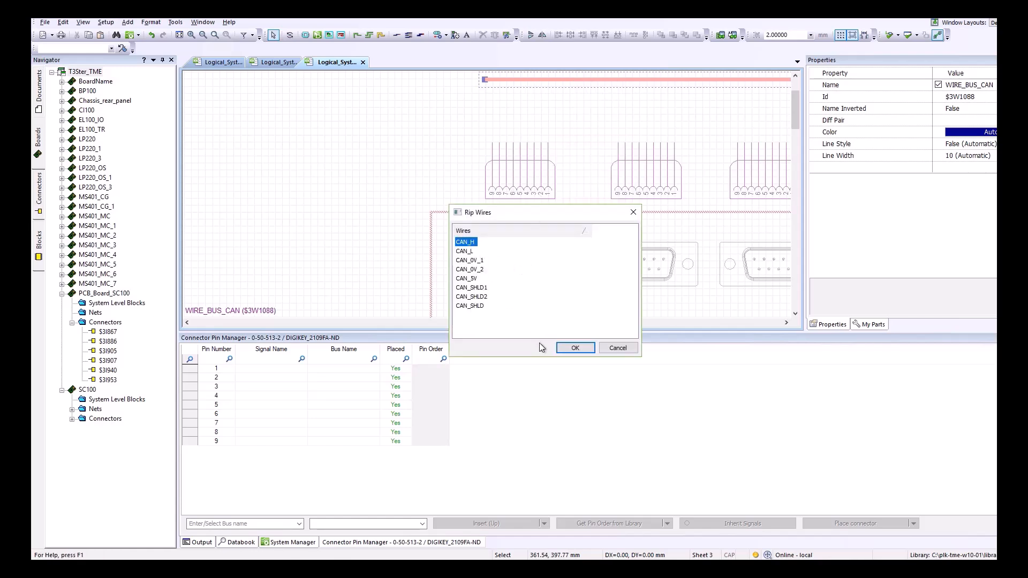
{"action": "left_click", "coordinate": [574, 349]}
{"action": "left_click", "coordinate": [525, 149]}
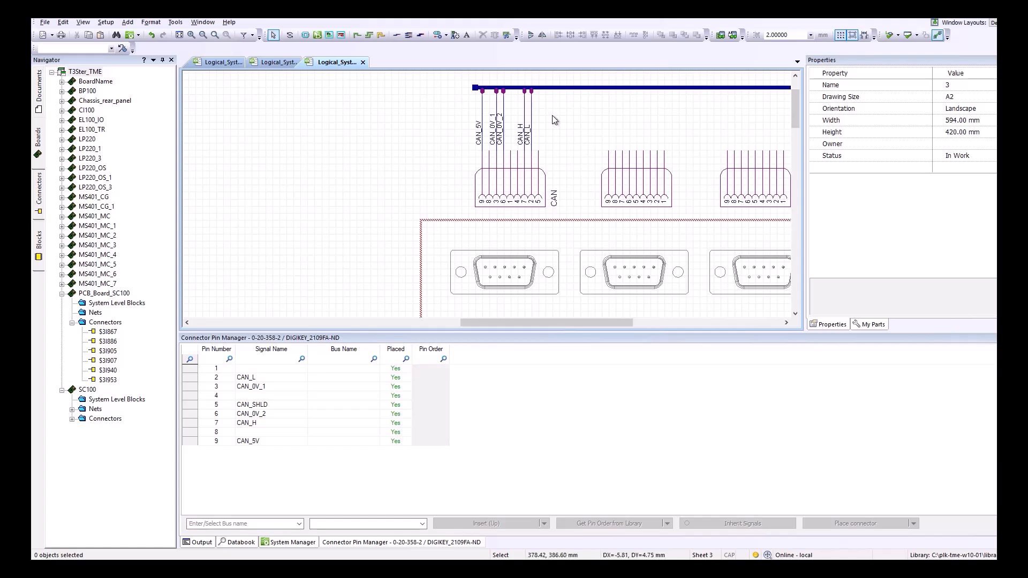
{"action": "scroll", "coordinate": [552, 115], "scroll_direction": "up", "scroll_amount": 2}
{"action": "scroll", "coordinate": [563, 201], "scroll_direction": "down", "scroll_amount": 1}
{"action": "scroll", "coordinate": [557, 107], "scroll_direction": "up", "scroll_amount": 1}
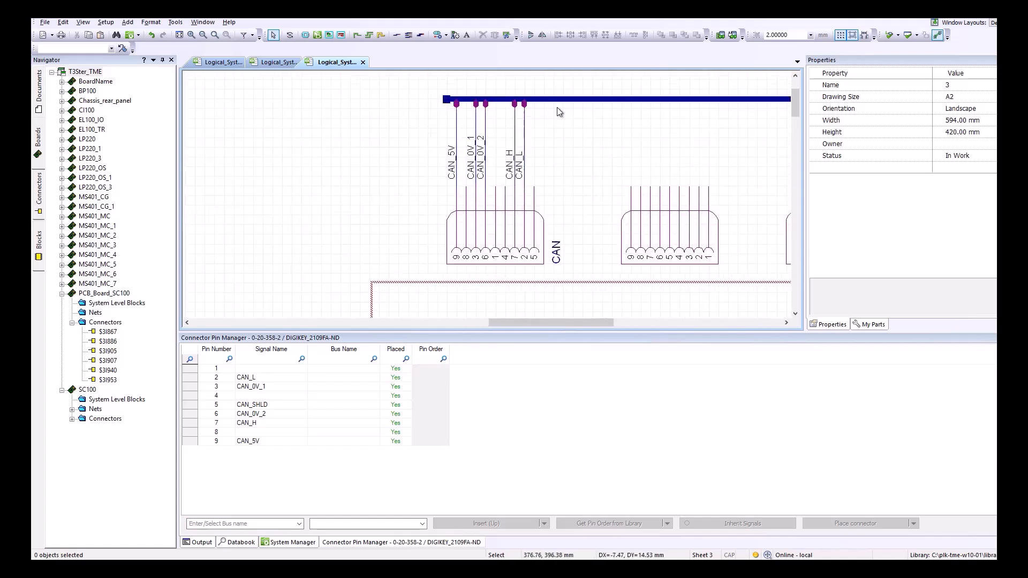
Set the grid spacing to 1.00000 and place a twisted pair symbol across the CAN_H and CAN_L wires
{"action": "left_click", "coordinate": [877, 325]}
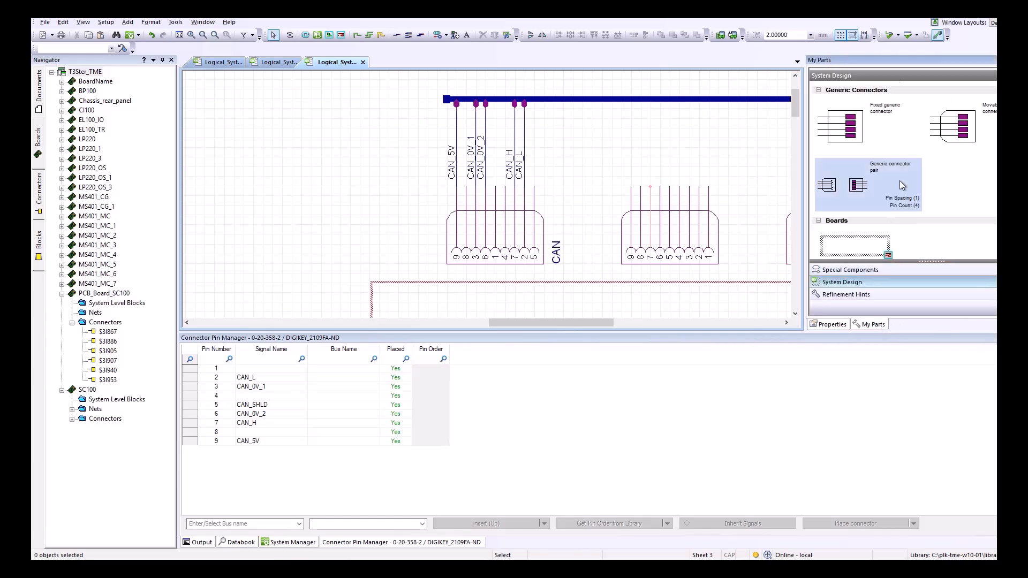
{"action": "scroll", "coordinate": [899, 181], "scroll_direction": "down", "scroll_amount": 3}
{"action": "left_click", "coordinate": [859, 244]}
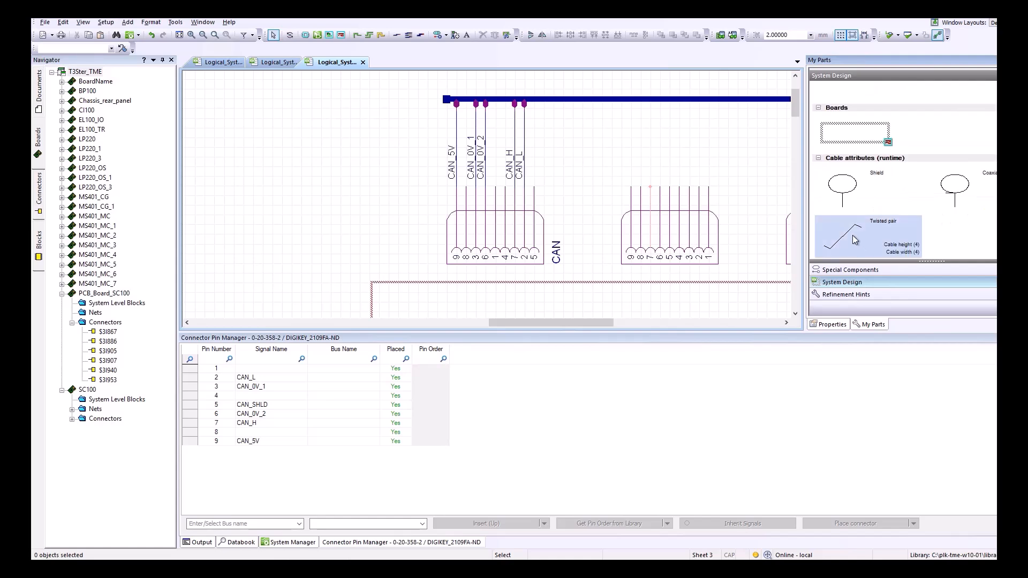
{"action": "left_click", "coordinate": [810, 35]}
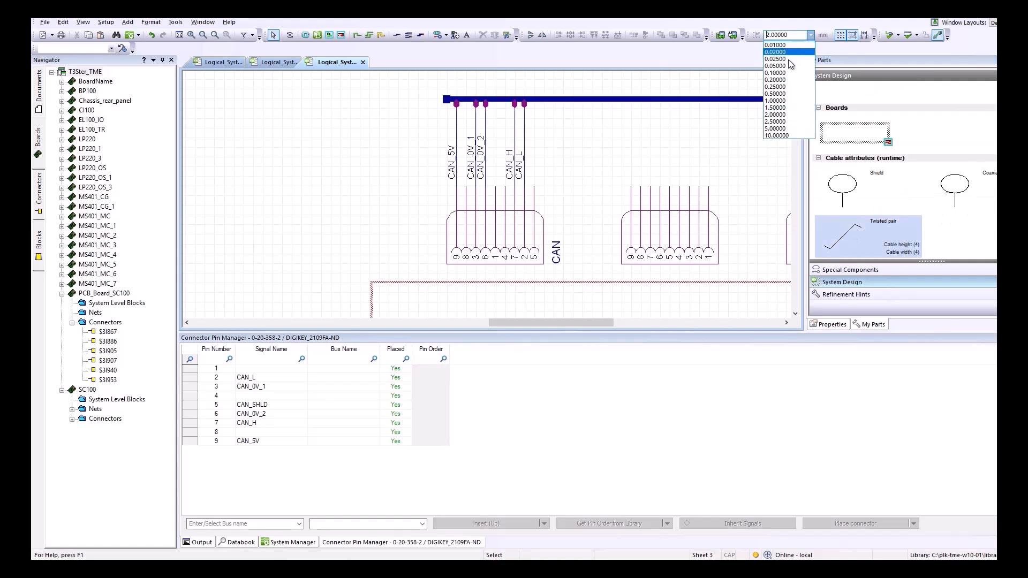
{"action": "left_click", "coordinate": [787, 101]}
{"action": "left_click", "coordinate": [822, 188]}
{"action": "left_click", "coordinate": [846, 233]}
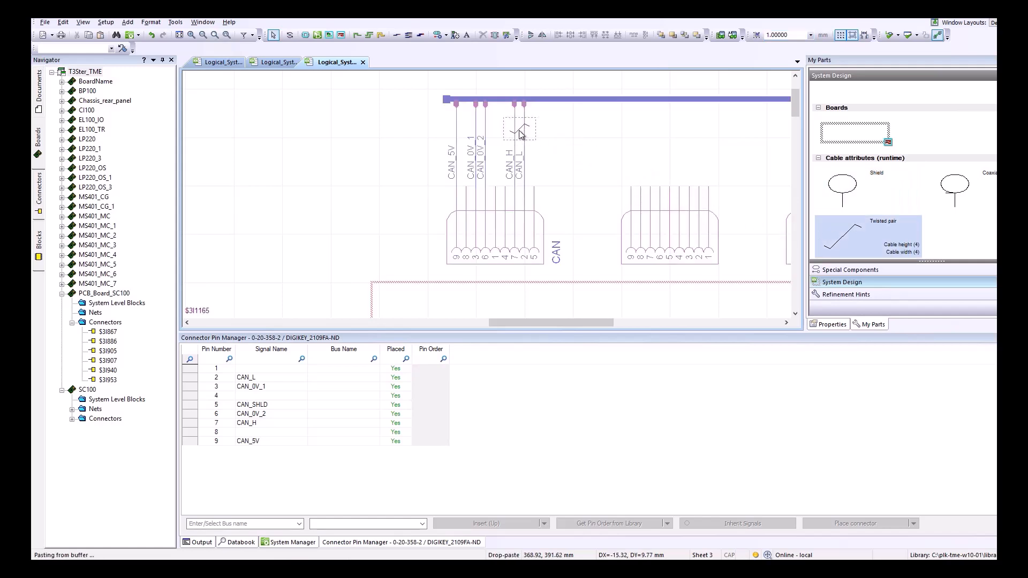
{"action": "scroll", "coordinate": [515, 123], "scroll_direction": "up", "scroll_amount": 3}
{"action": "scroll", "coordinate": [558, 167], "scroll_direction": "down", "scroll_amount": 2}
{"action": "left_click", "coordinate": [574, 180]}
Place a shield symbol, then stretch and position it around the five CAN wires above the first nine-pin connector
{"action": "left_click", "coordinate": [833, 207]}
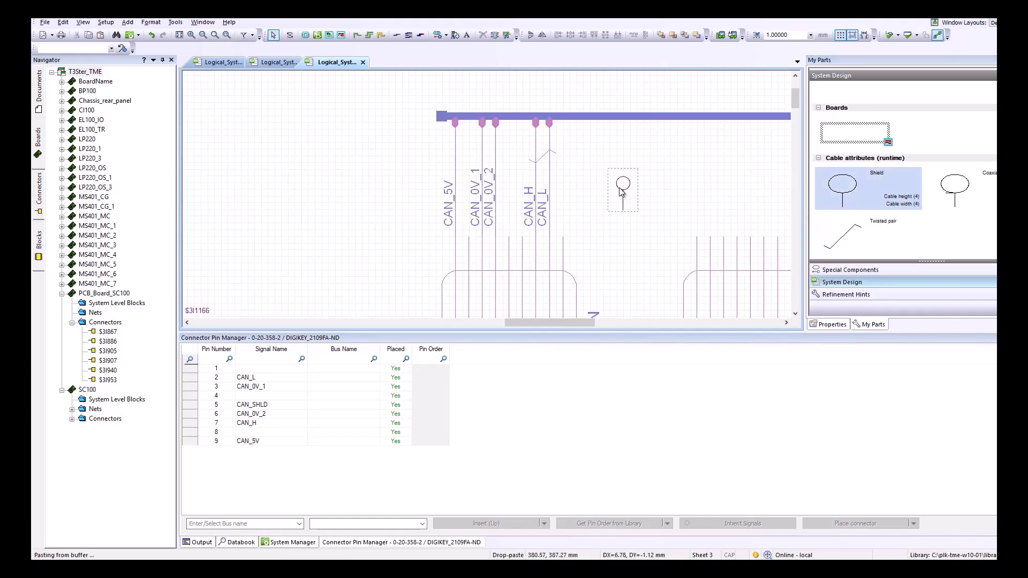
{"action": "left_click", "coordinate": [616, 208]}
{"action": "left_click_drag", "start_coordinate": [618, 157], "coordinate": [427, 181]}
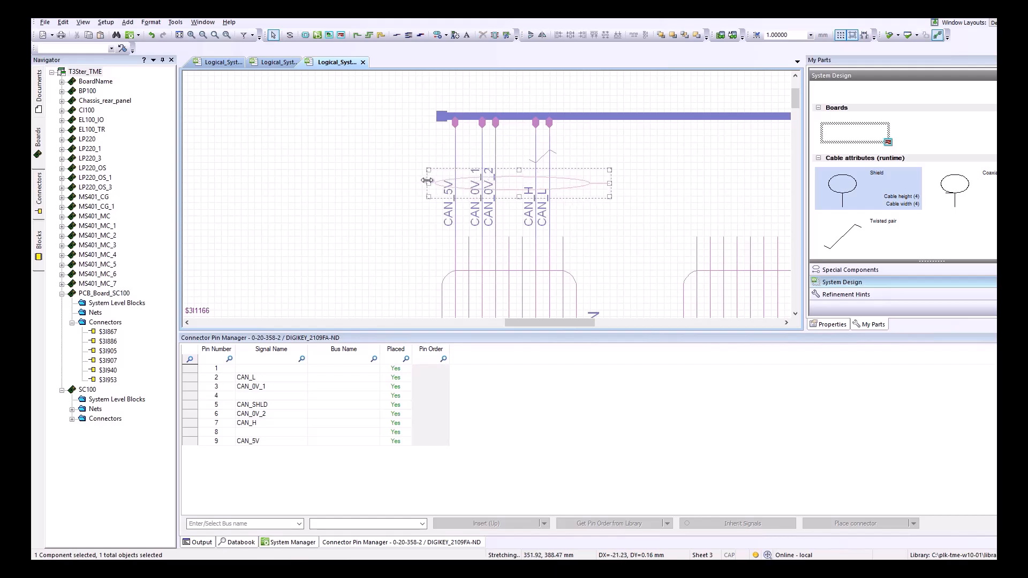
{"action": "left_click_drag", "start_coordinate": [589, 184], "coordinate": [578, 179]}
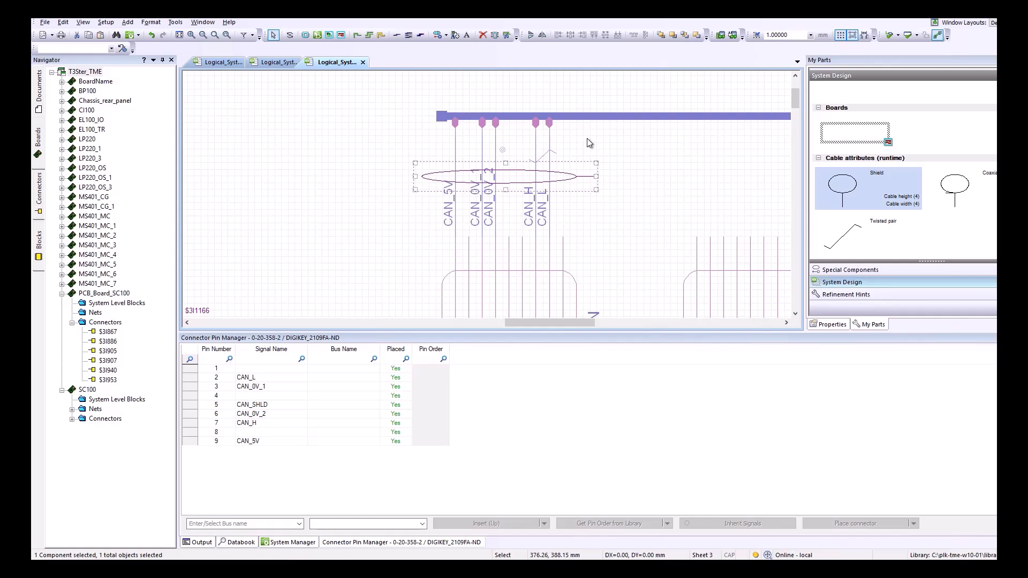
{"action": "left_click", "coordinate": [417, 70]}
Draw a wire from the shield's terminal to pin 5 of the CAN cable connector
{"action": "left_click", "coordinate": [396, 37]}
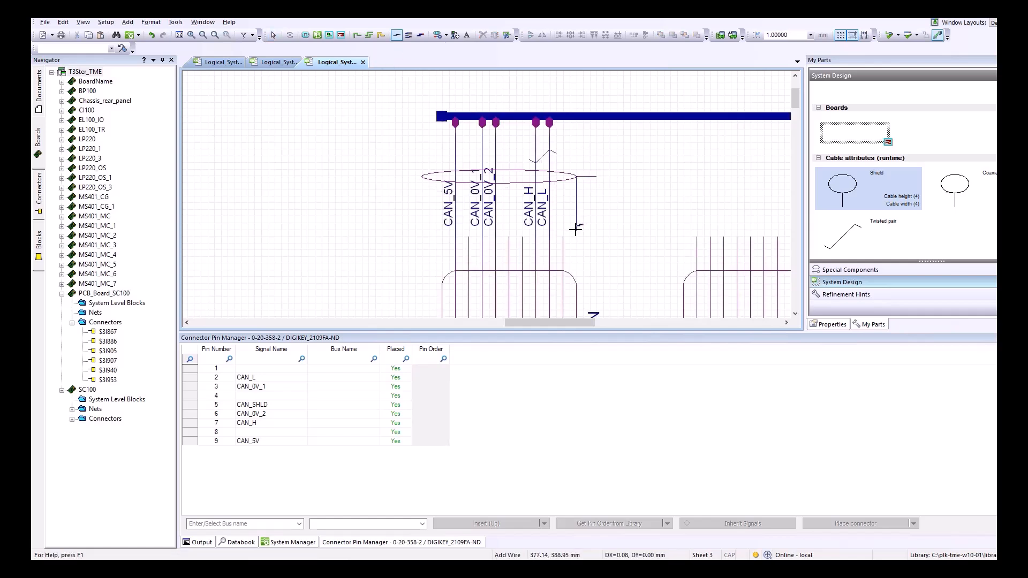
{"action": "left_click", "coordinate": [622, 202]}
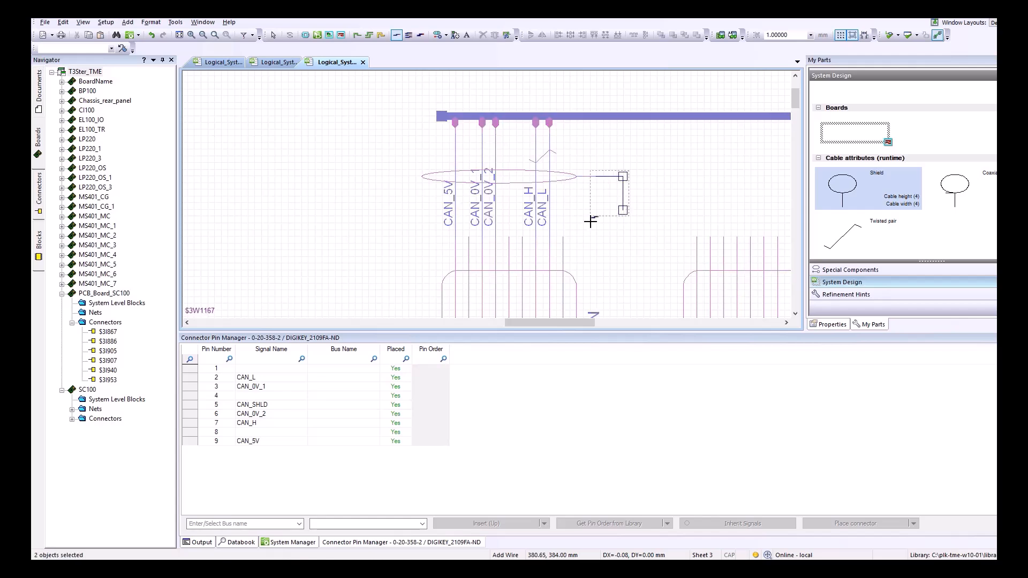
{"action": "double_click", "coordinate": [564, 235]}
{"action": "scroll", "coordinate": [588, 204], "scroll_direction": "up", "scroll_amount": 2}
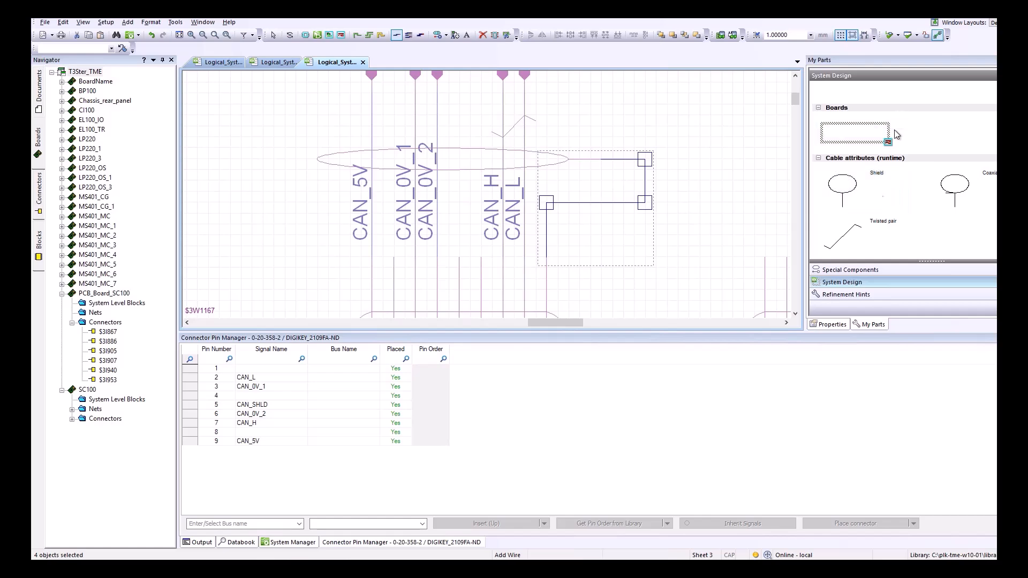
Name the shield wire CAN_SHLD and finish adding wires
{"action": "left_click", "coordinate": [828, 324]}
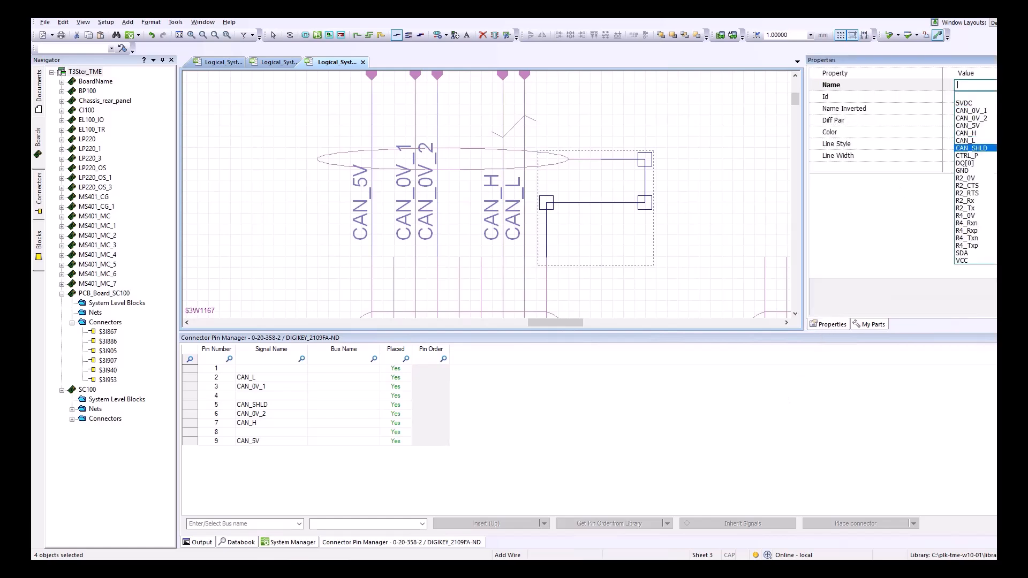
{"action": "left_click", "coordinate": [971, 147]}
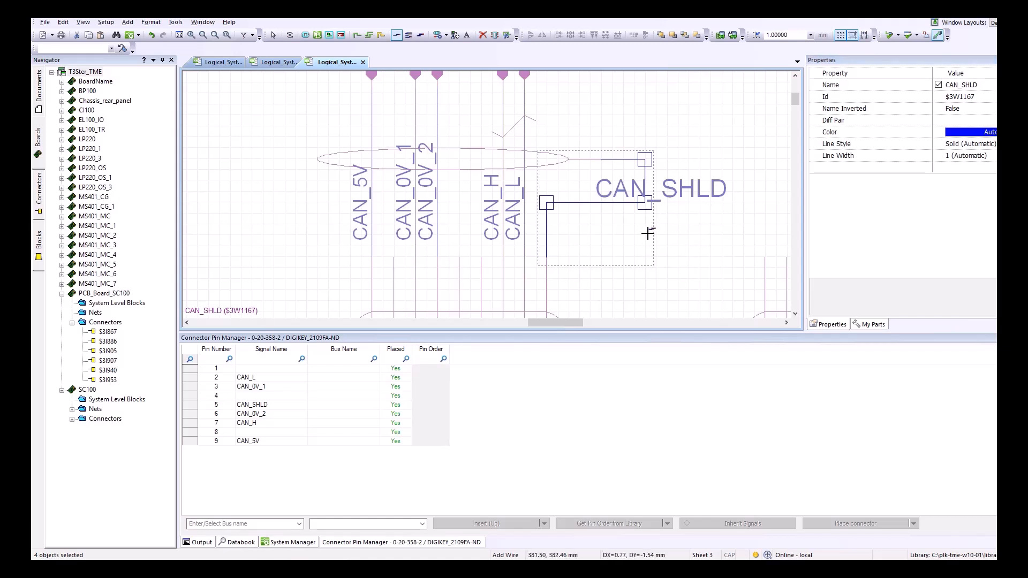
{"action": "right_click", "coordinate": [648, 233]}
{"action": "left_click", "coordinate": [619, 294]}
Add a Wire Color of R and a Wire Material of AWXG to the CAN_5V wire
{"action": "scroll", "coordinate": [589, 214], "scroll_direction": "down", "scroll_amount": 3}
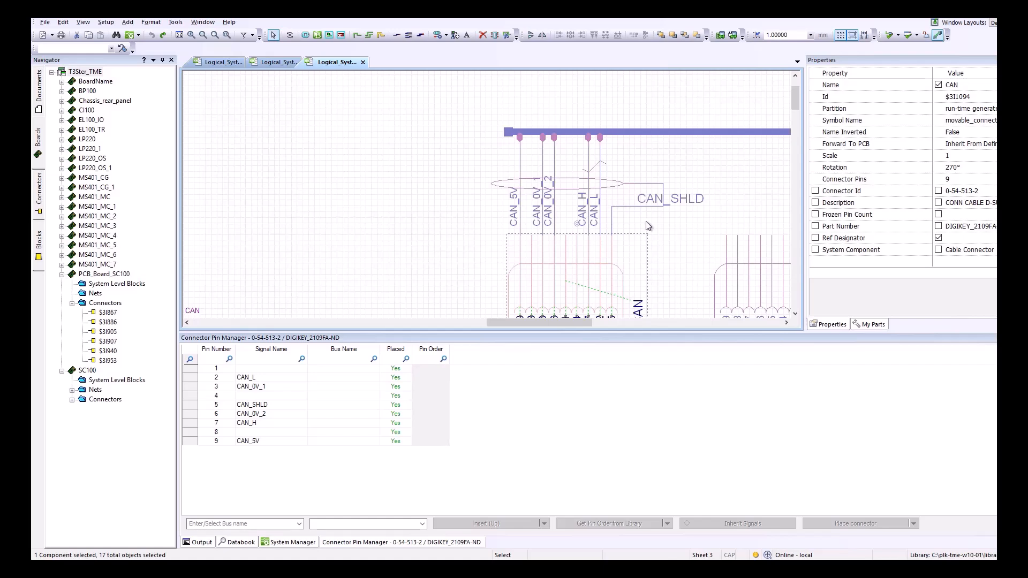
{"action": "left_click", "coordinate": [610, 221]}
{"action": "scroll", "coordinate": [551, 188], "scroll_direction": "up", "scroll_amount": 1}
{"action": "left_click", "coordinate": [507, 155]}
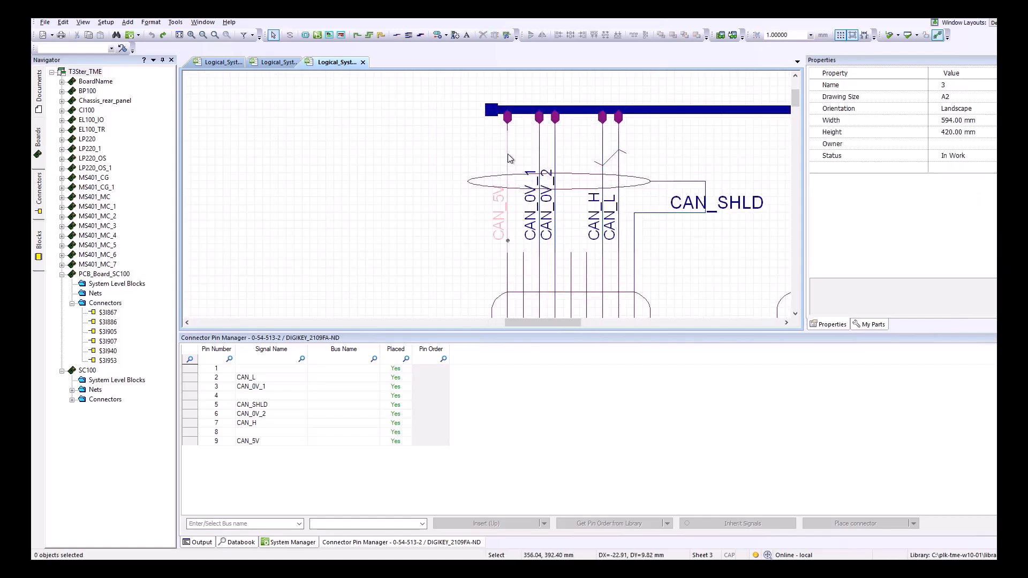
{"action": "left_click", "coordinate": [920, 167]}
{"action": "left_click", "coordinate": [926, 168]}
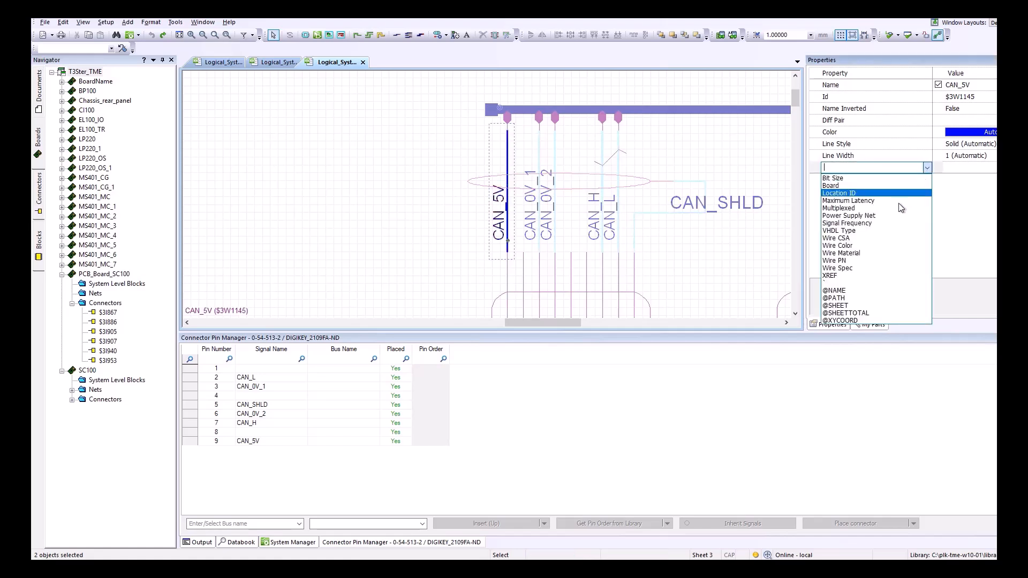
{"action": "left_click", "coordinate": [892, 252]}
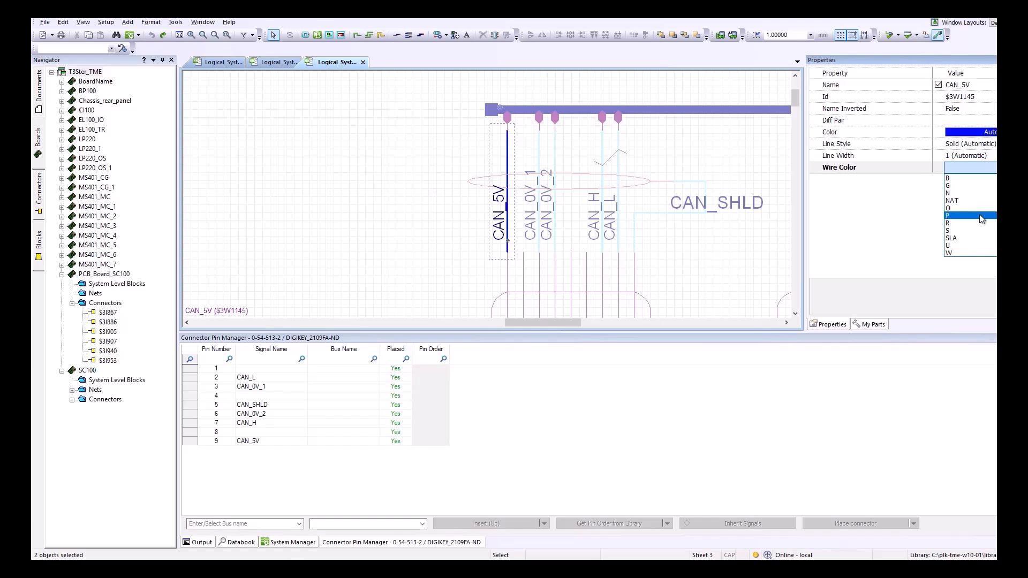
{"action": "left_click", "coordinate": [978, 225]}
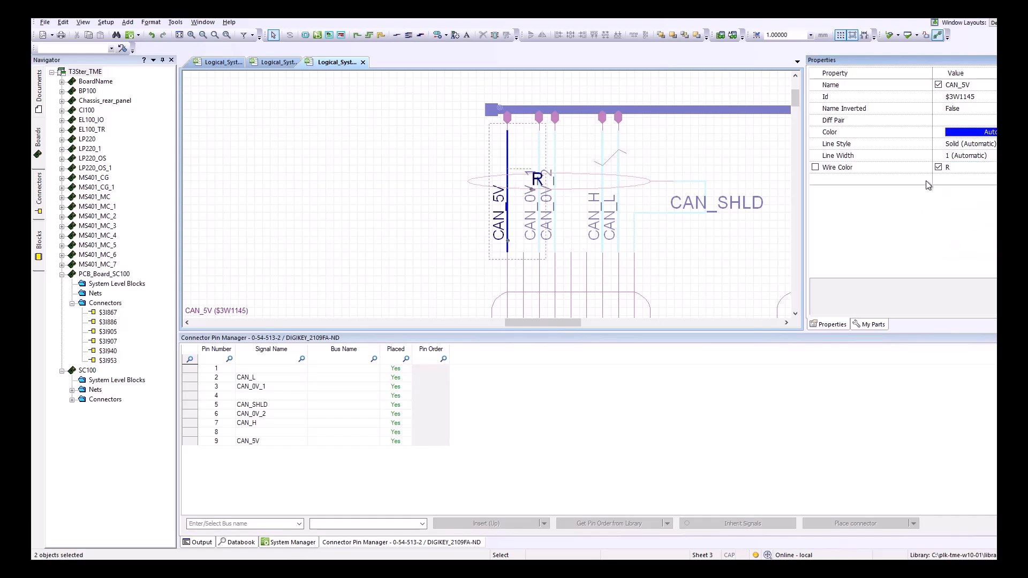
{"action": "left_click", "coordinate": [883, 257]}
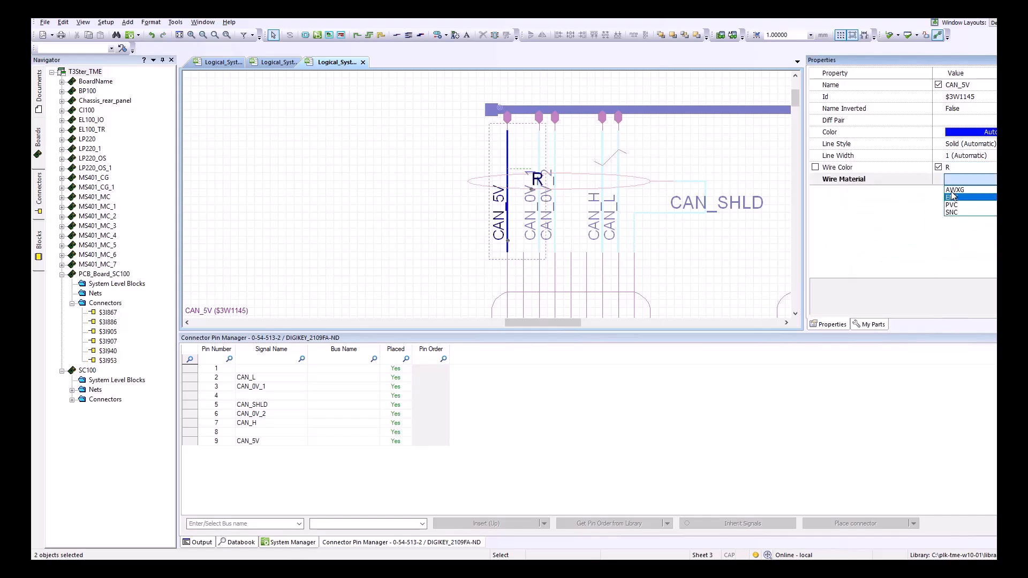
{"action": "left_click", "coordinate": [968, 190]}
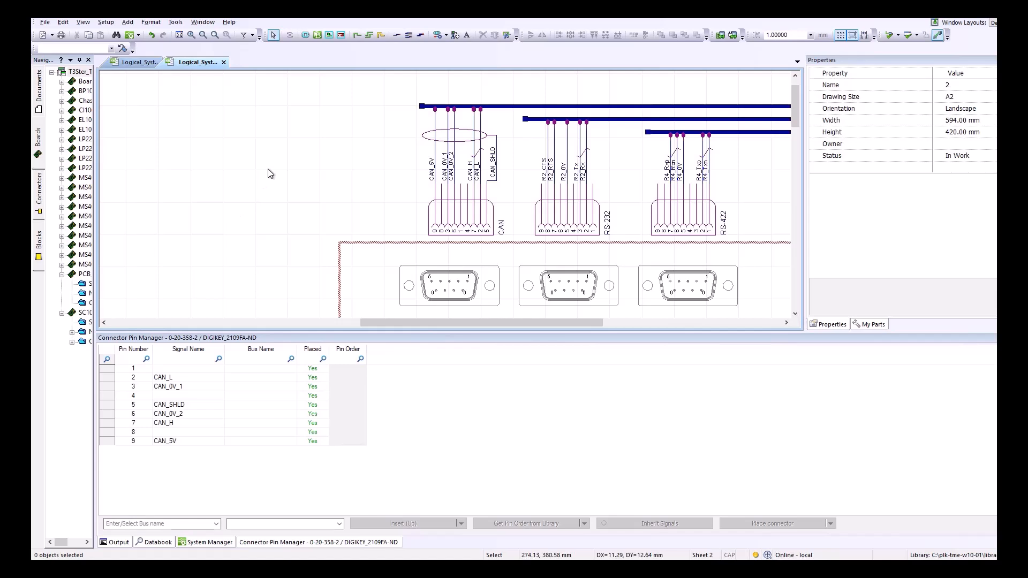
Create a new cable assembly named COM_BUS in the System Manager
{"action": "scroll", "coordinate": [269, 171], "scroll_direction": "down", "scroll_amount": 1}
{"action": "left_click", "coordinate": [208, 543]}
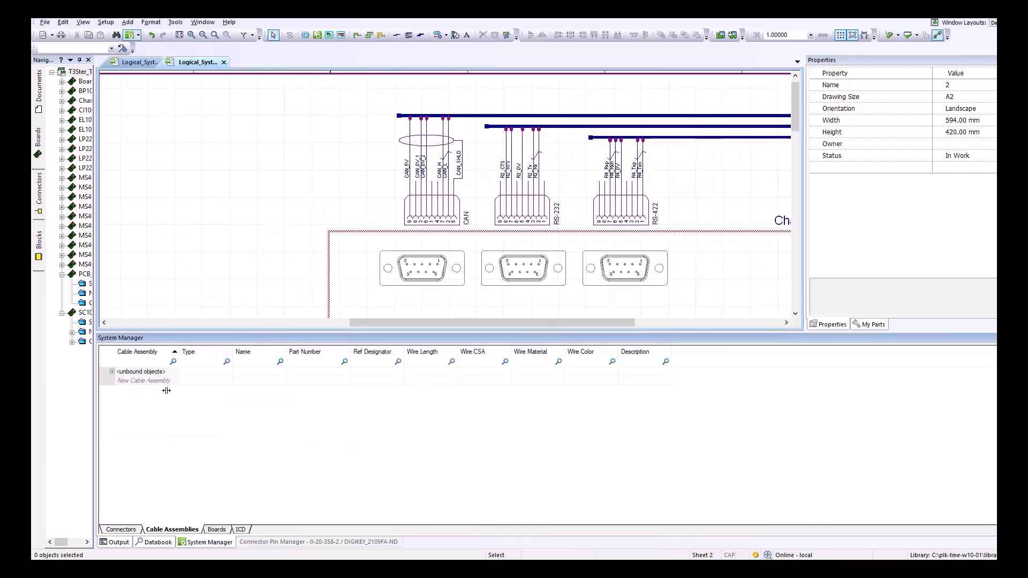
{"action": "left_click", "coordinate": [152, 381]}
{"action": "type", "text": "COM_BUS"}
{"action": "key", "text": "Return"}
Add the COM_BUS, RS-422, RS-232 and CAN connectors and wires R2_Rx, R4_0V, R2_Tx, R4_Rxn, R4_Rxp and R2_RTS to the COM_BUS cable assembly
{"action": "left_click", "coordinate": [115, 379]}
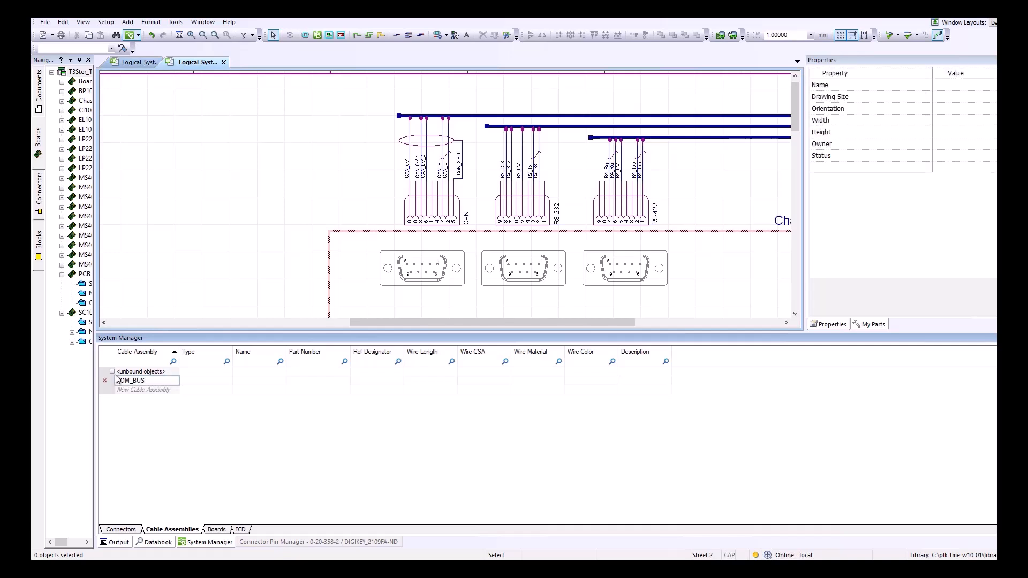
{"action": "left_click", "coordinate": [112, 371]}
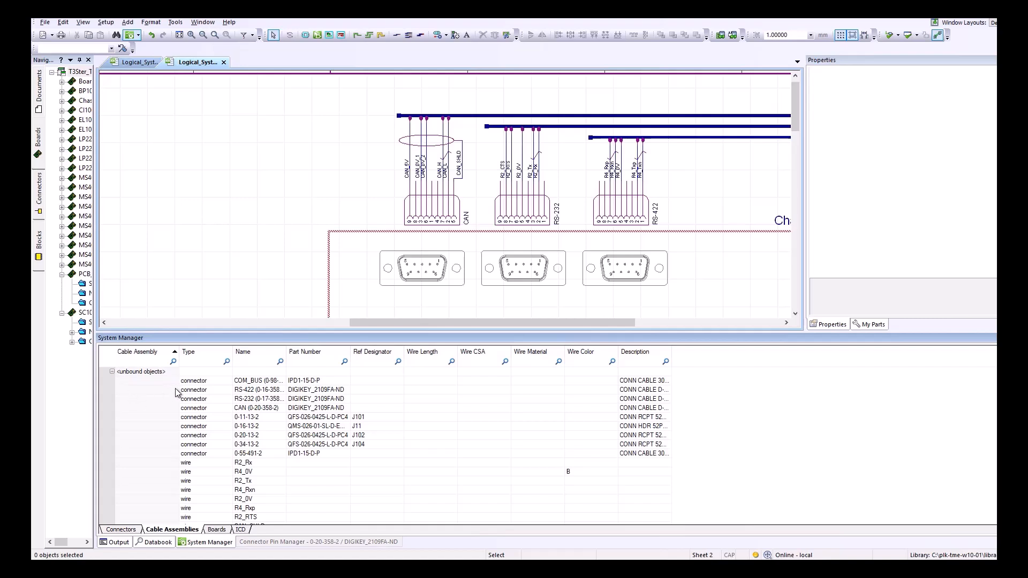
{"action": "left_click", "coordinate": [210, 381]}
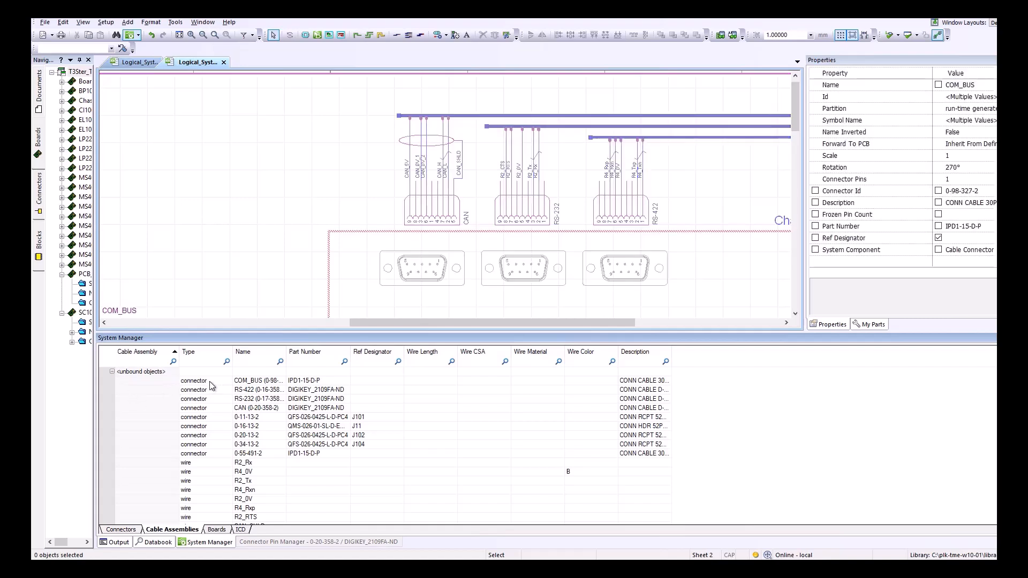
{"action": "left_click", "coordinate": [216, 393], "text": "ctrl"}
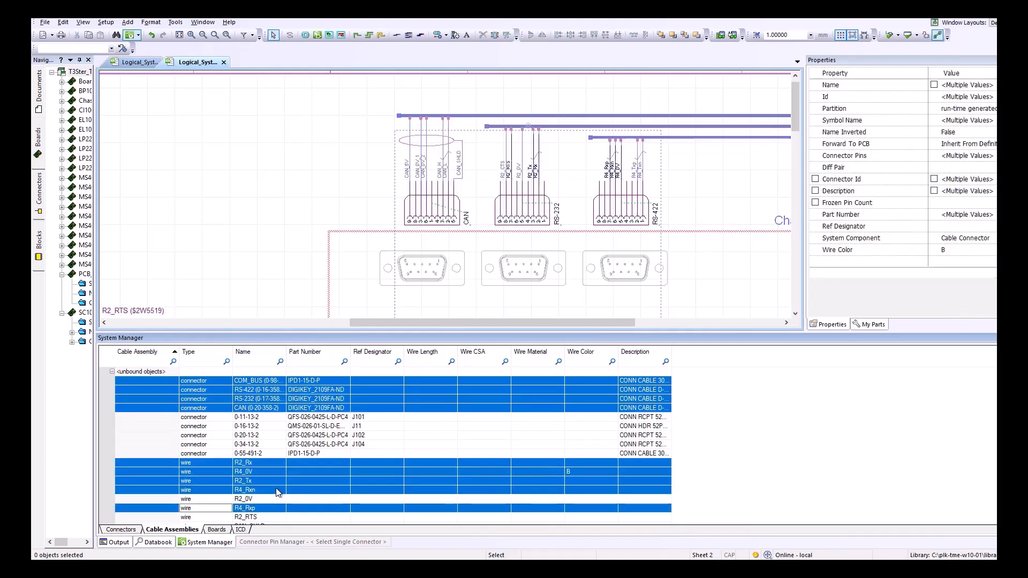
{"action": "key", "text": "shift+Down"}
{"action": "right_click", "coordinate": [275, 485]}
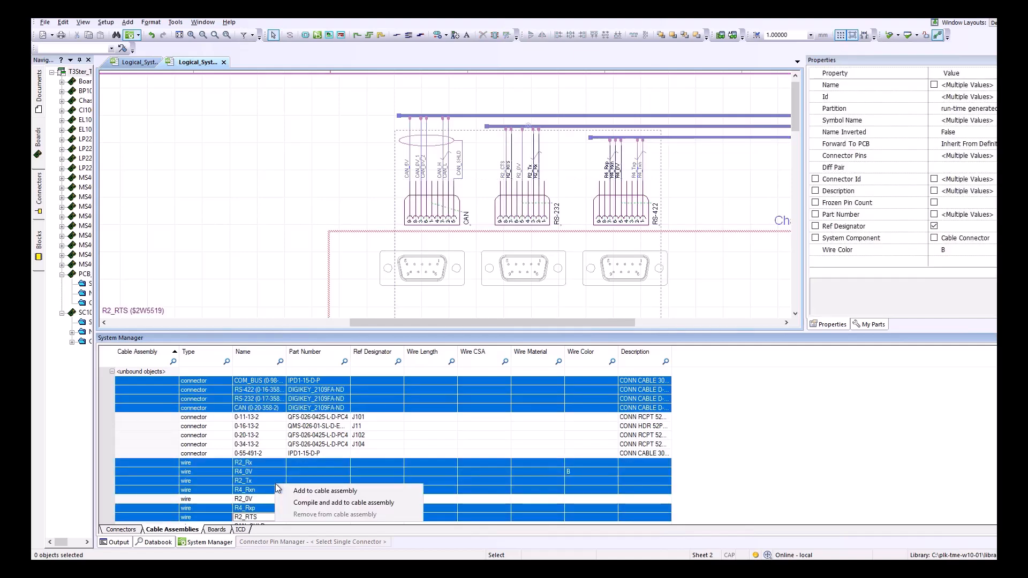
{"action": "left_click", "coordinate": [298, 492]}
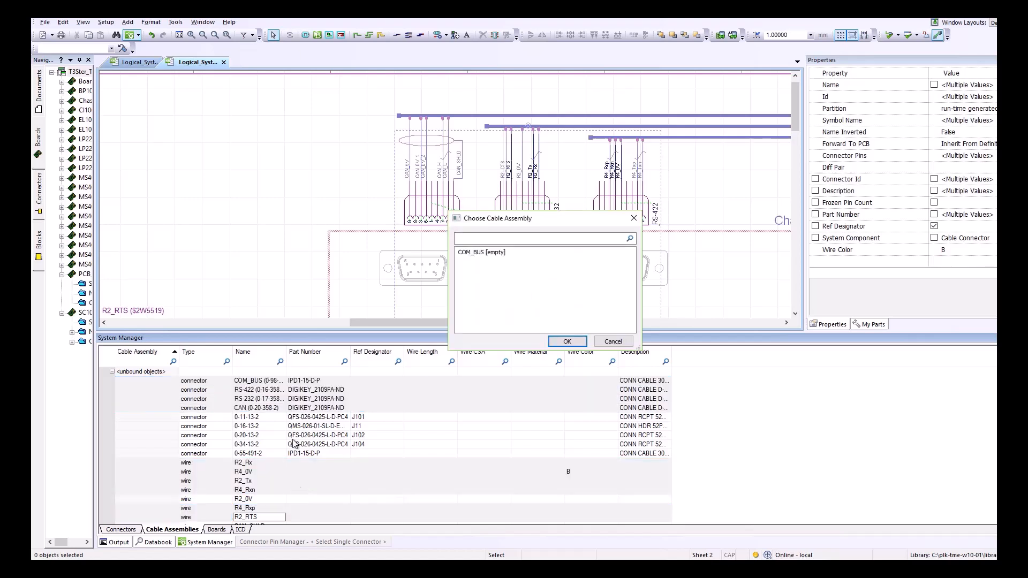
{"action": "left_click", "coordinate": [483, 252]}
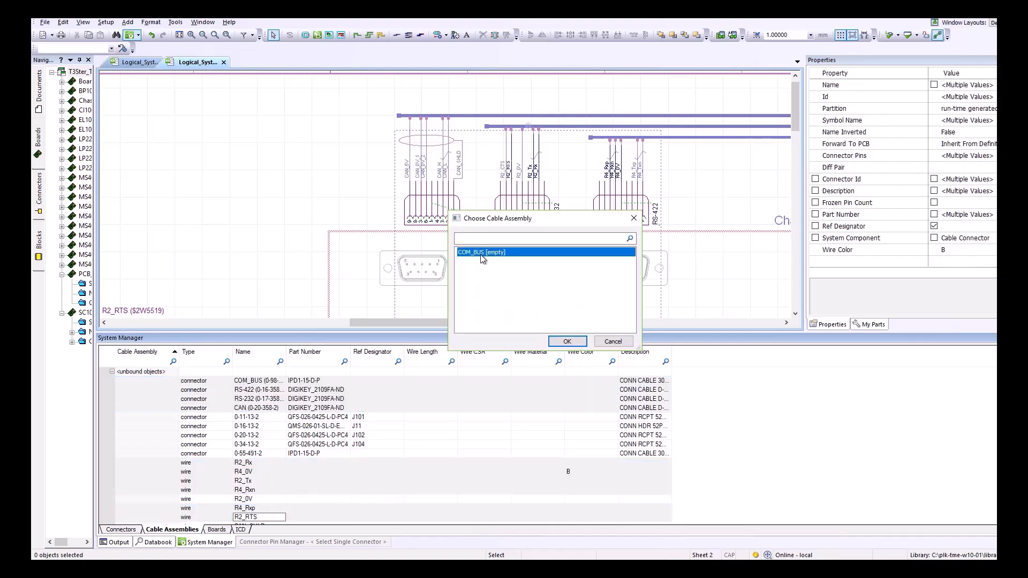
{"action": "left_click", "coordinate": [567, 342]}
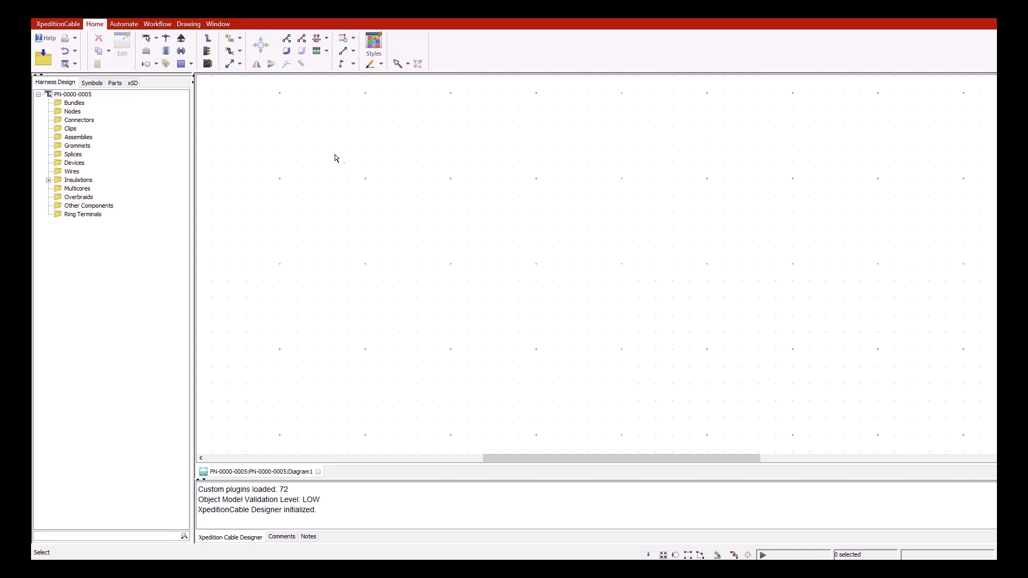
In Xpedition Cable Designer, import the pending forward annotation bundle into PN-0000-0005 with automatic processing of the dataset
{"action": "left_click", "coordinate": [134, 83]}
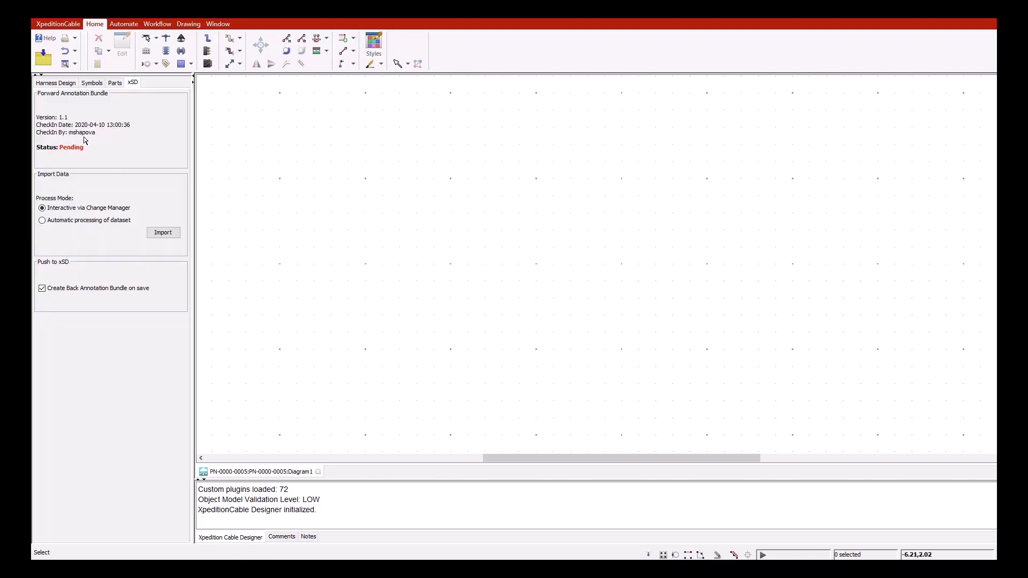
{"action": "left_click", "coordinate": [48, 225]}
{"action": "left_click", "coordinate": [158, 236]}
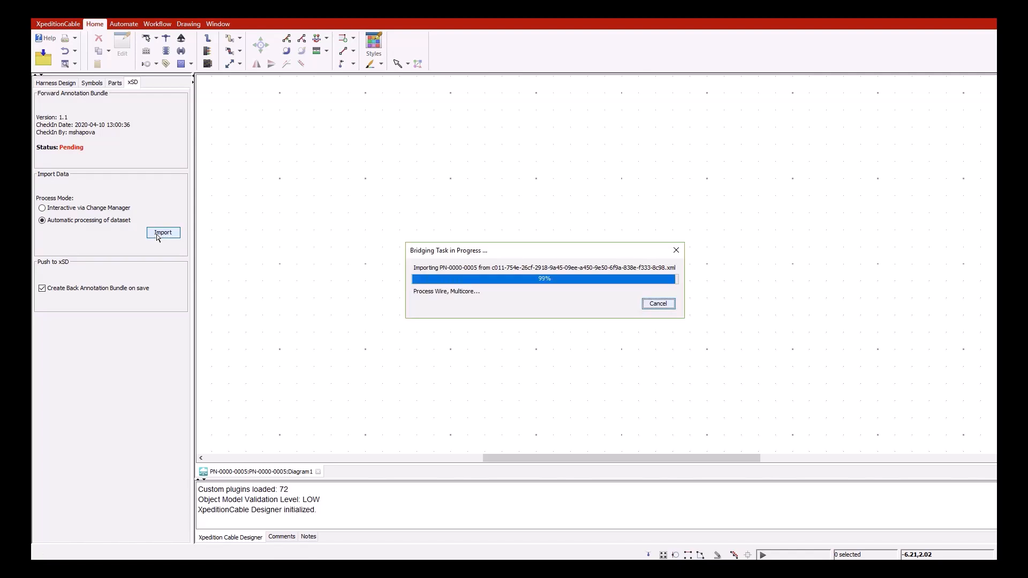
Examine the imported wire list, the CAN_5V wire's color, material and connections, and its available Spec options
{"action": "left_click", "coordinate": [55, 83]}
{"action": "left_click", "coordinate": [48, 171]}
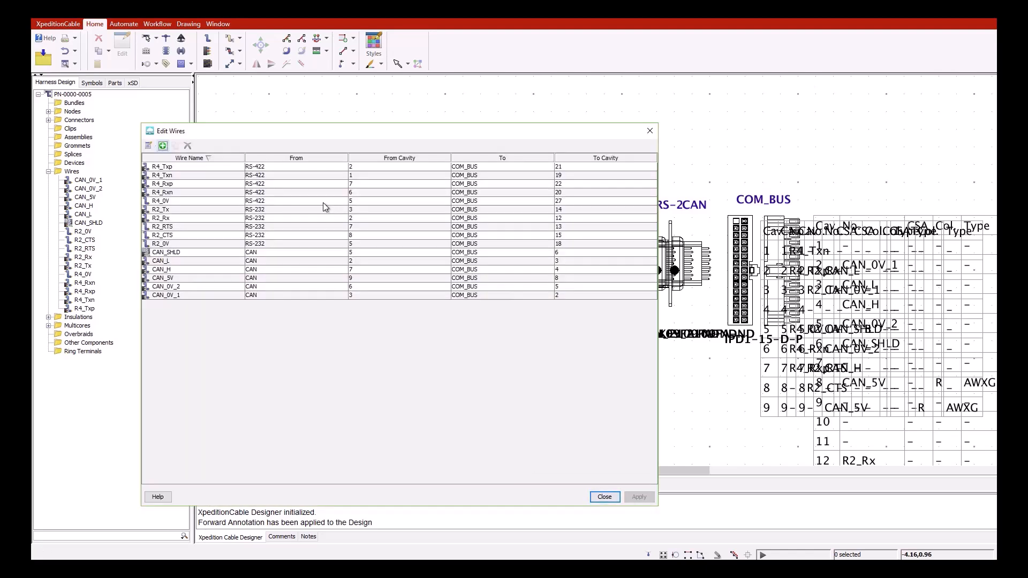
{"action": "left_click", "coordinate": [149, 147]}
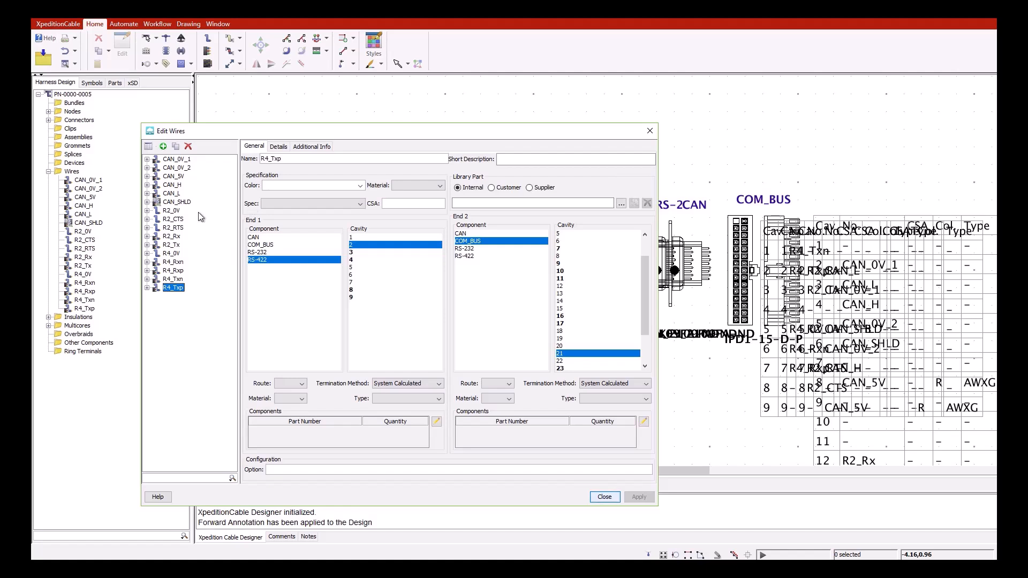
{"action": "left_click", "coordinate": [175, 177]}
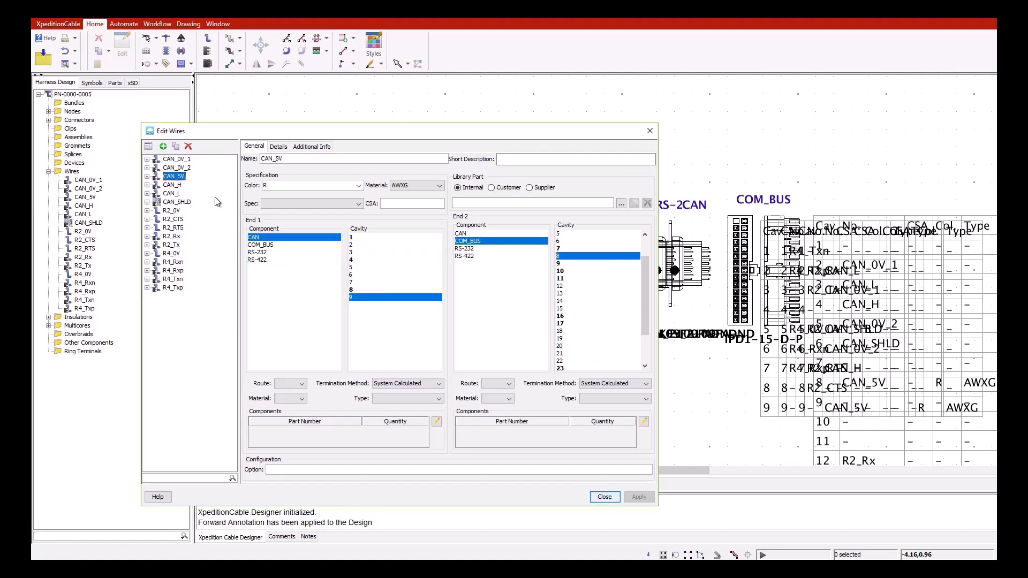
{"action": "left_click", "coordinate": [358, 204]}
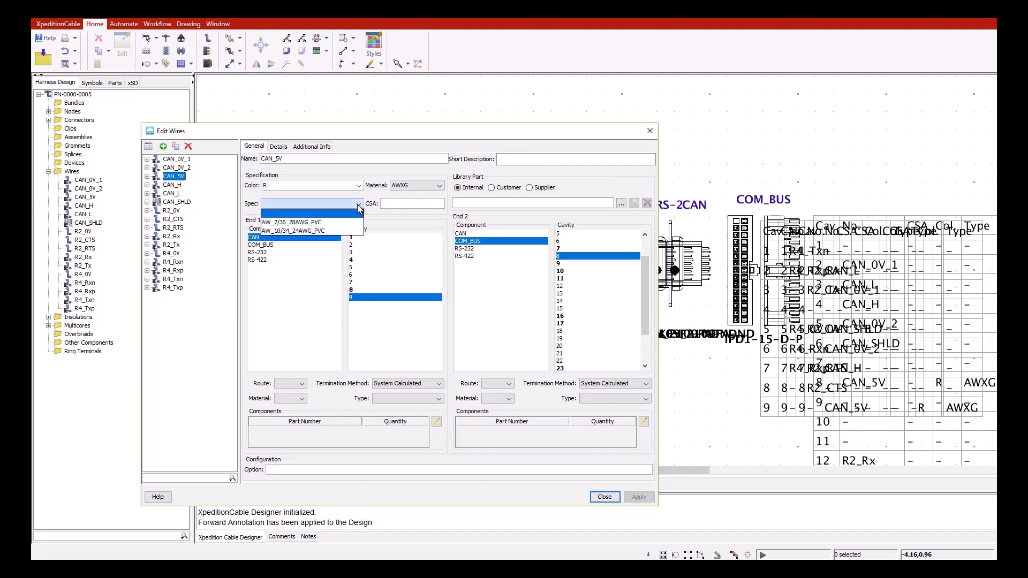
{"action": "left_click", "coordinate": [361, 194]}
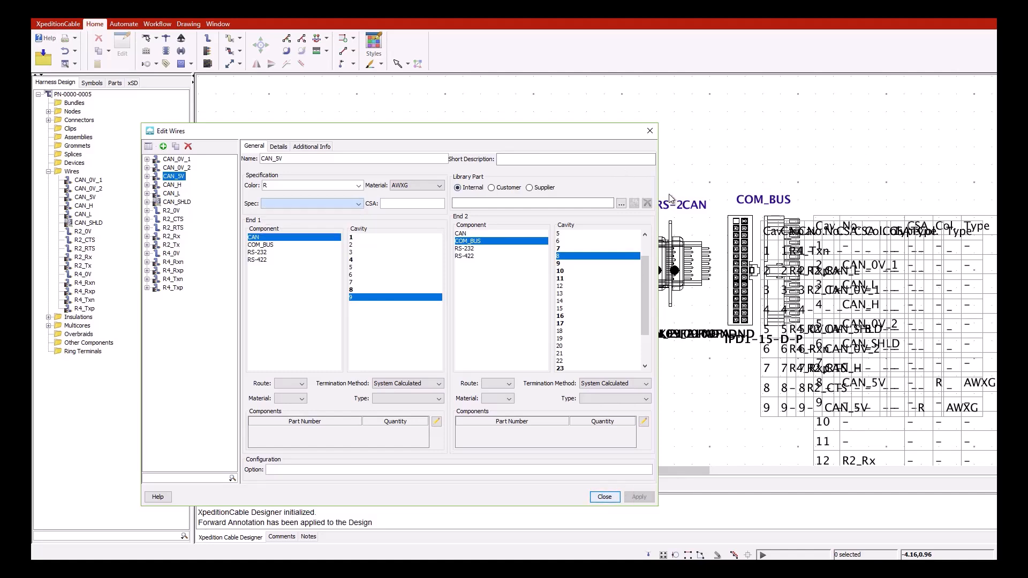
Close the wire editor and spread the overlapping CAN, RS-422 and RS-232 connectors apart on the diagram, away from COM_BUS
{"action": "left_click", "coordinate": [648, 133]}
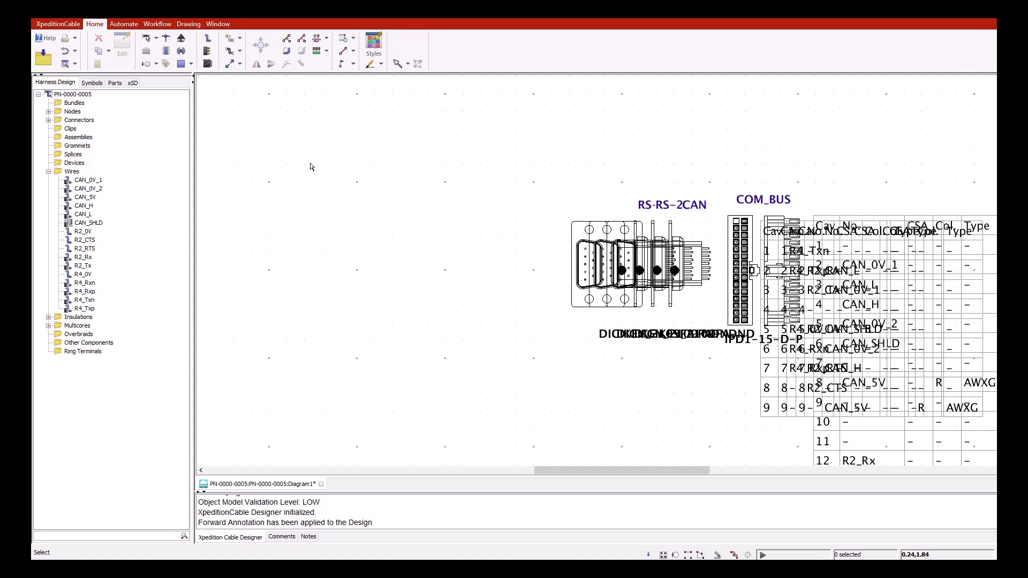
{"action": "left_click_drag", "start_coordinate": [622, 272], "coordinate": [427, 149]}
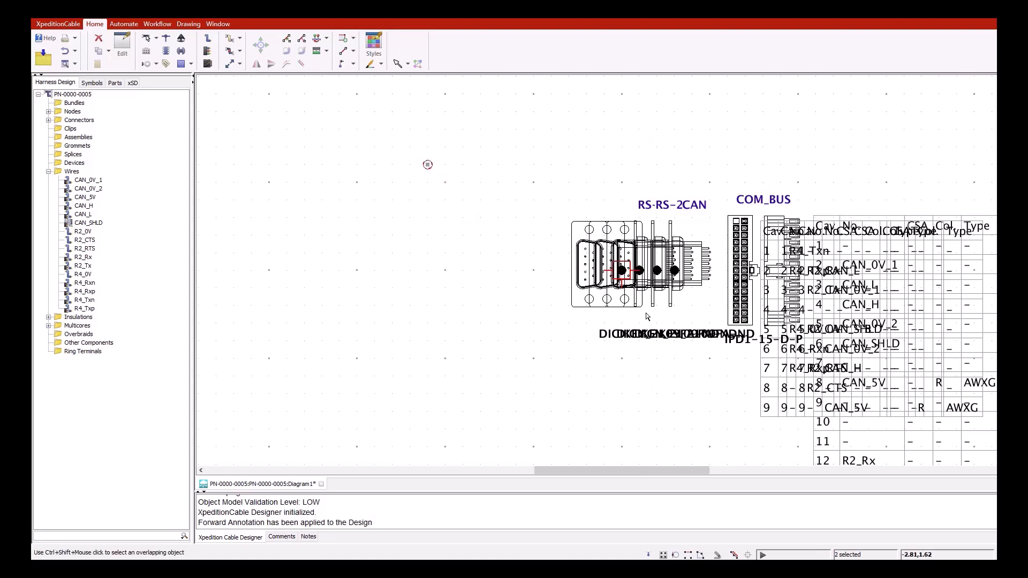
{"action": "left_click", "coordinate": [640, 271]}
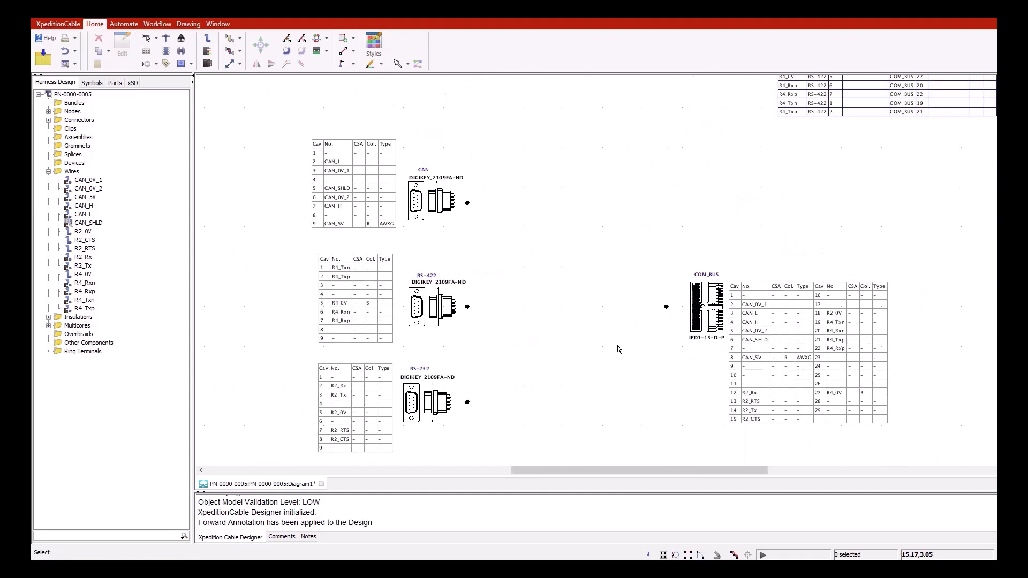
Draw bundles from the CAN, RS-422 and RS-232 connector nodes through a shared junction node to the COM_BUS node
{"action": "left_click", "coordinate": [146, 39]}
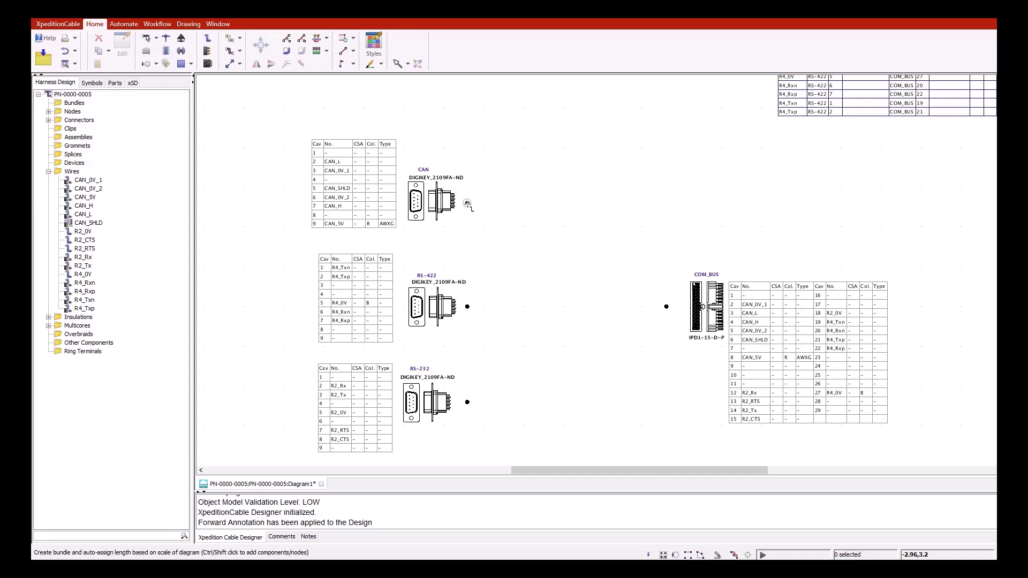
{"action": "left_click", "coordinate": [481, 205]}
{"action": "left_click", "coordinate": [578, 308]}
{"action": "left_click", "coordinate": [667, 307]}
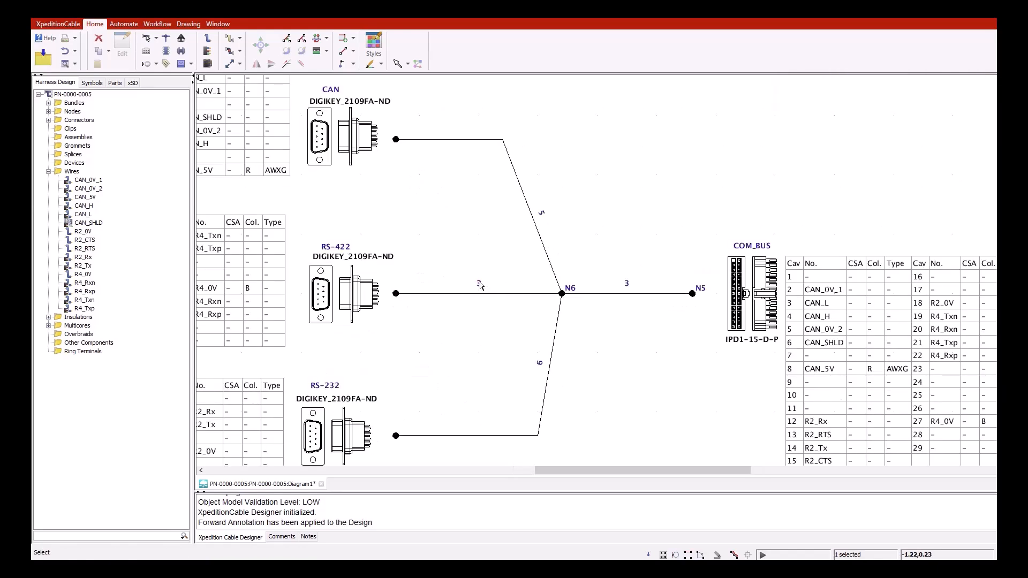
Set the length of the RS-422 bundle to 26 and of the CAN bundle to 50
{"action": "double_click", "coordinate": [479, 285]}
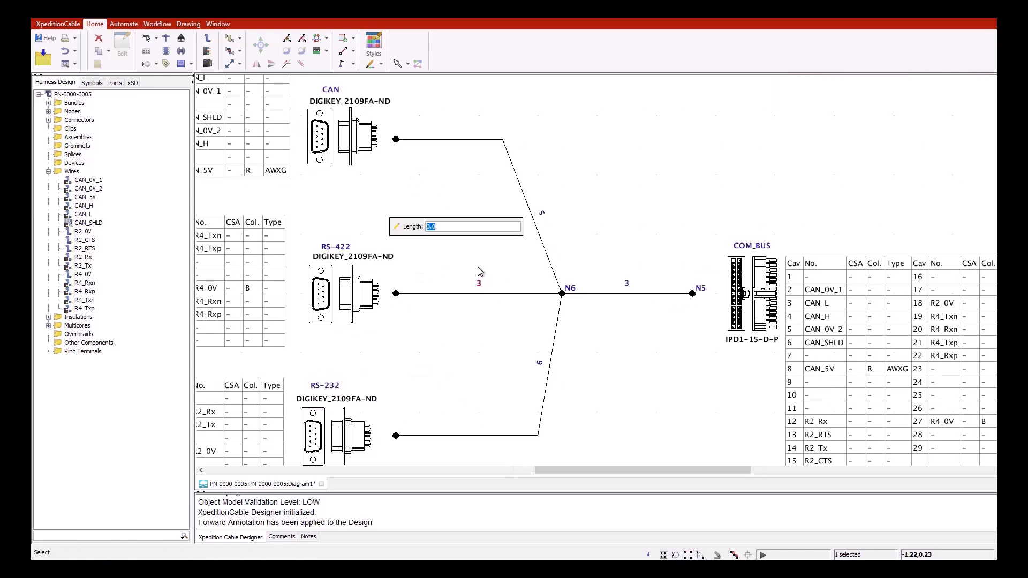
{"action": "key", "text": "Return"}
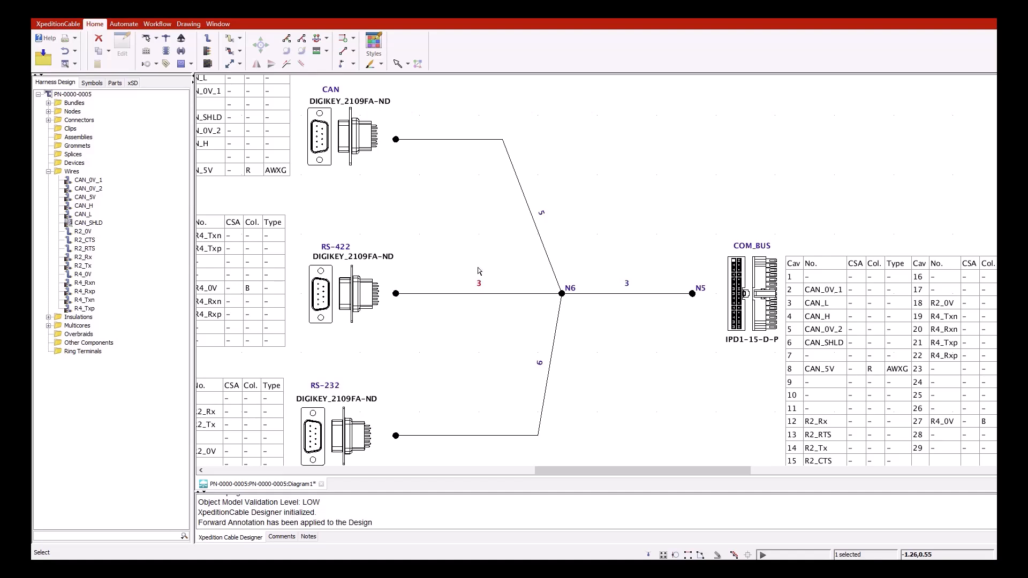
{"action": "double_click", "coordinate": [542, 214]}
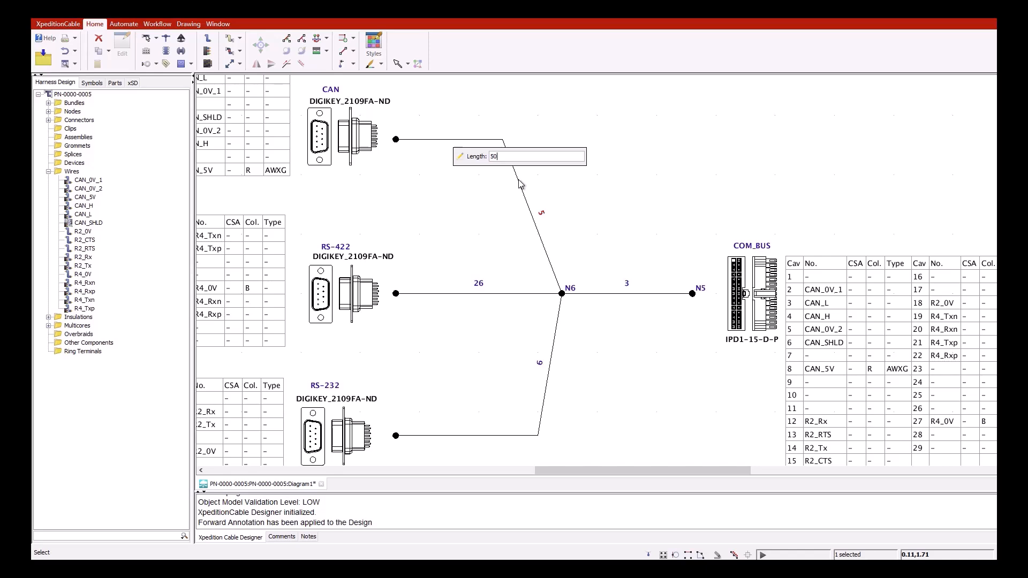
{"action": "key", "text": "Return"}
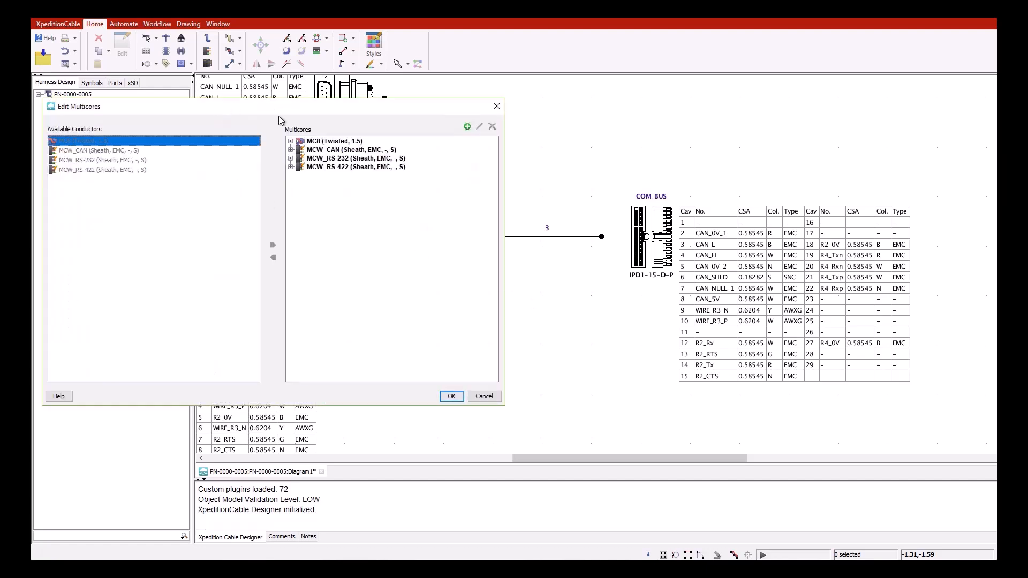
Examine the inner conductors and twisted groups of the MCW_CAN and MCW_RS-232 multicores
{"action": "left_click_drag", "start_coordinate": [246, 108], "coordinate": [320, 132]}
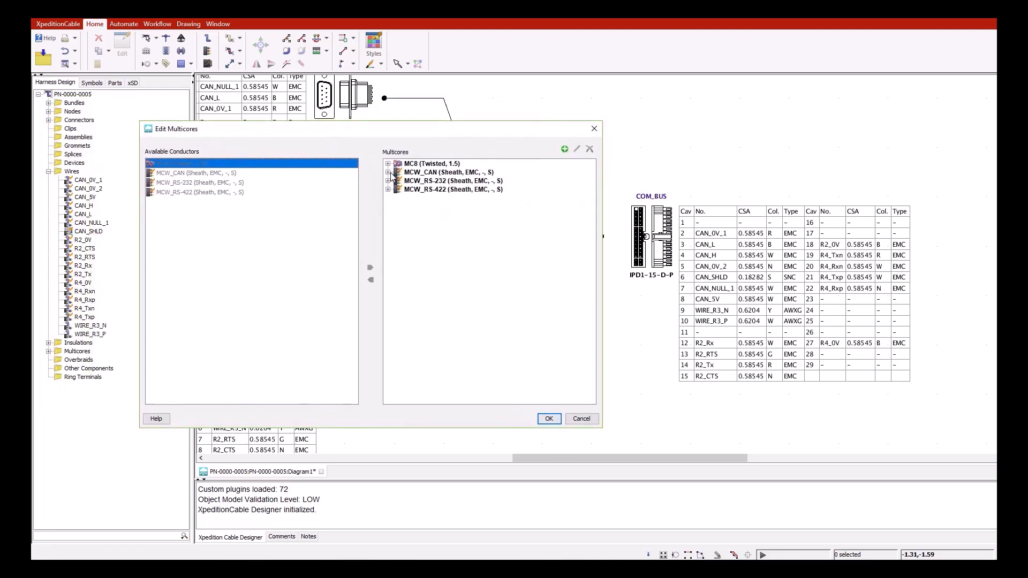
{"action": "left_click", "coordinate": [388, 172]}
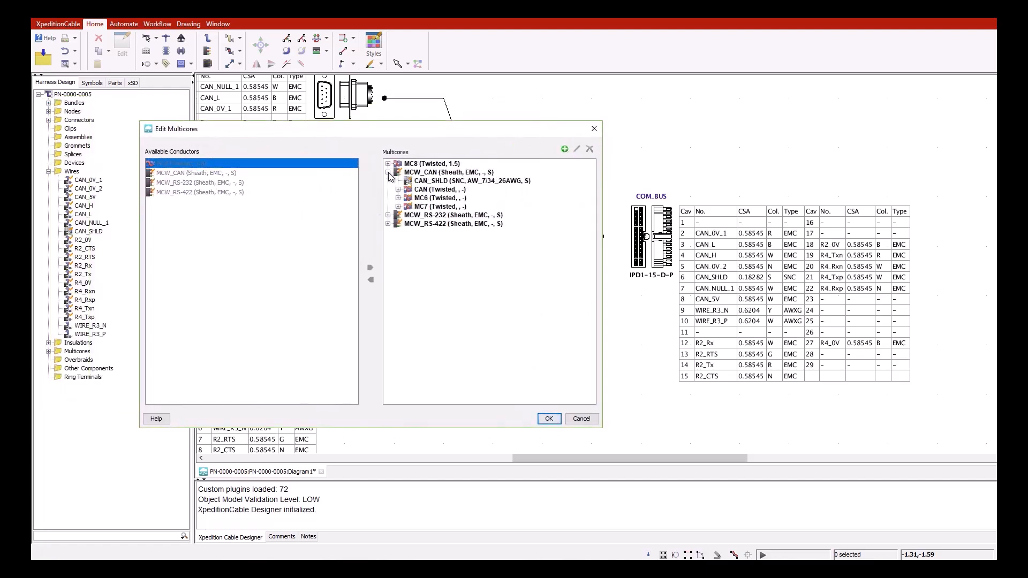
{"action": "left_click", "coordinate": [388, 215]}
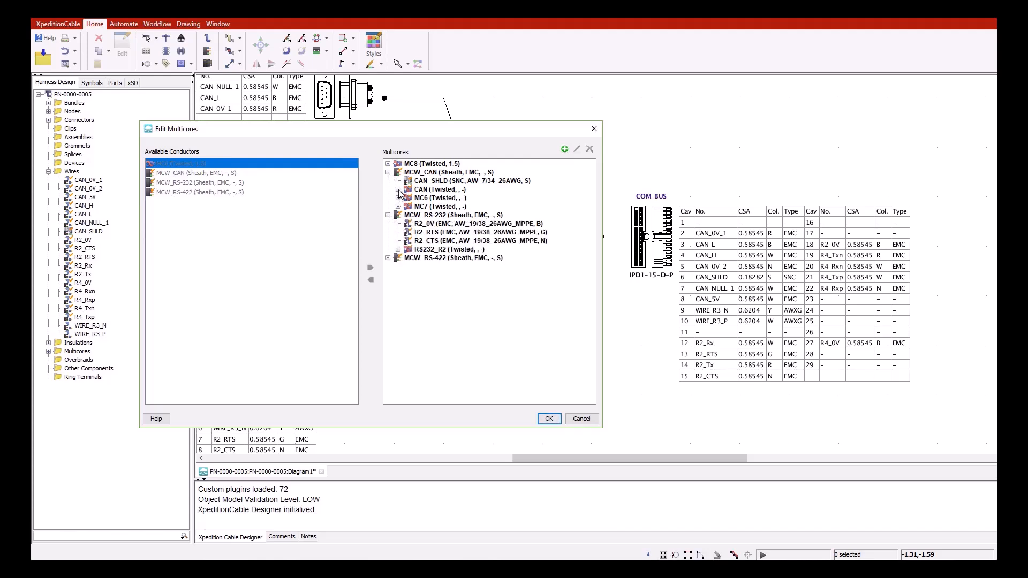
{"action": "left_click", "coordinate": [398, 190]}
{"action": "left_click", "coordinate": [398, 215]}
{"action": "left_click", "coordinate": [398, 241]}
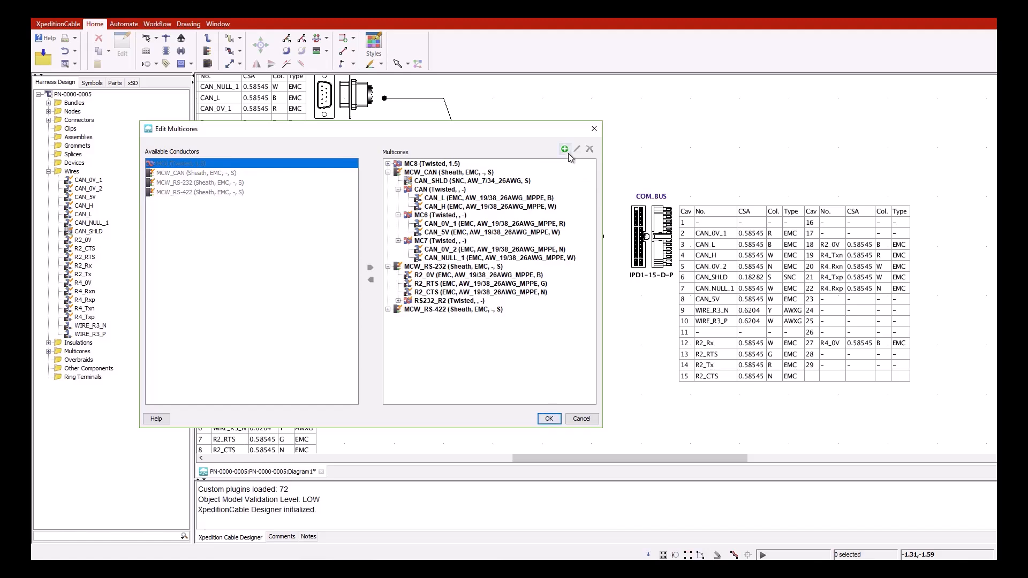
Open the MCW_CAN multicore for editing and look up the library parts that begin with AW_78363
{"action": "left_click", "coordinate": [467, 173]}
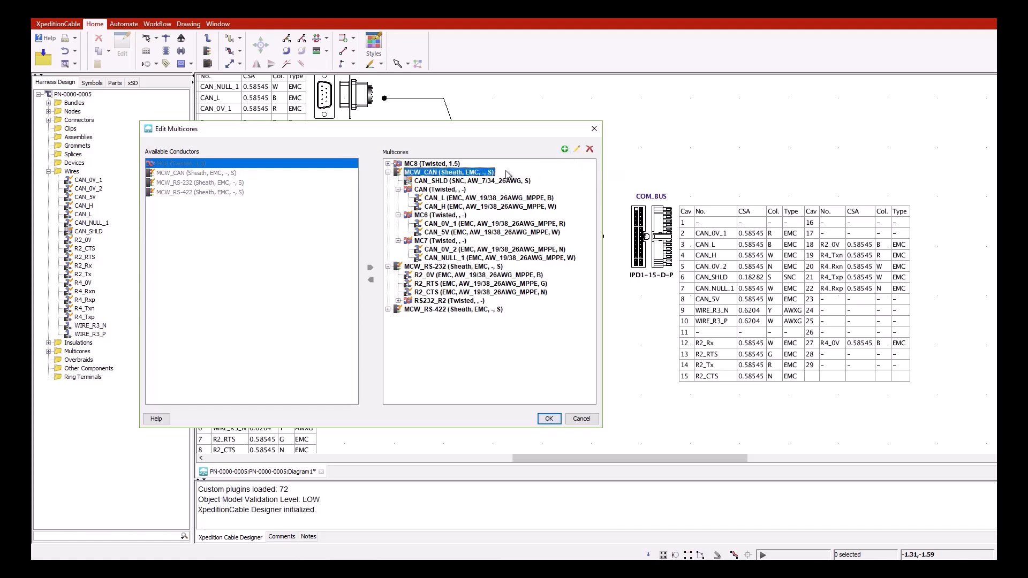
{"action": "left_click", "coordinate": [577, 149]}
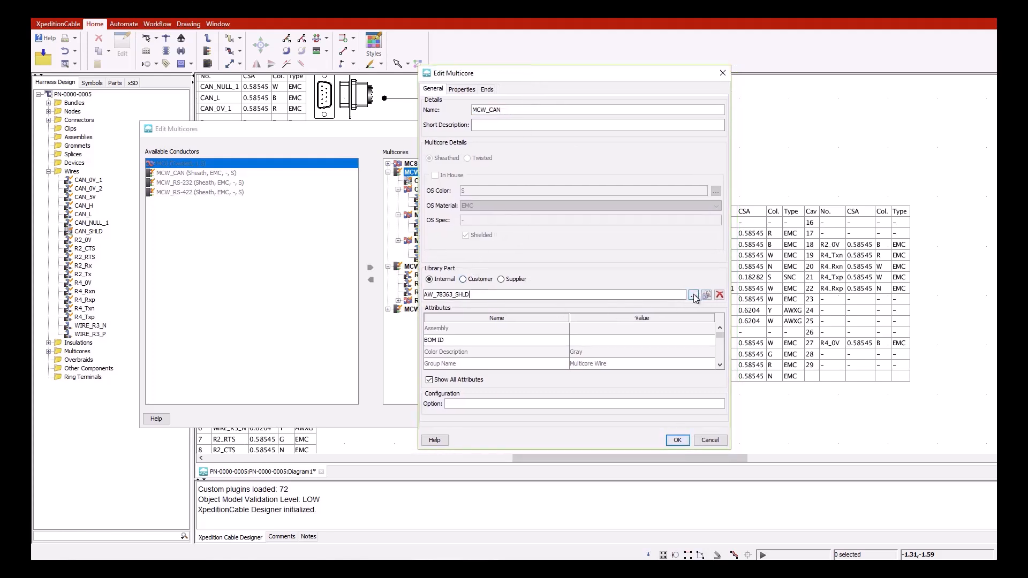
{"action": "left_click", "coordinate": [533, 294]}
{"action": "key", "text": "BackSpace"}
{"action": "key", "text": "BackSpace"}
{"action": "key", "text": "BackSpace"}
{"action": "key", "text": "BackSpace"}
{"action": "key", "text": "BackSpace"}
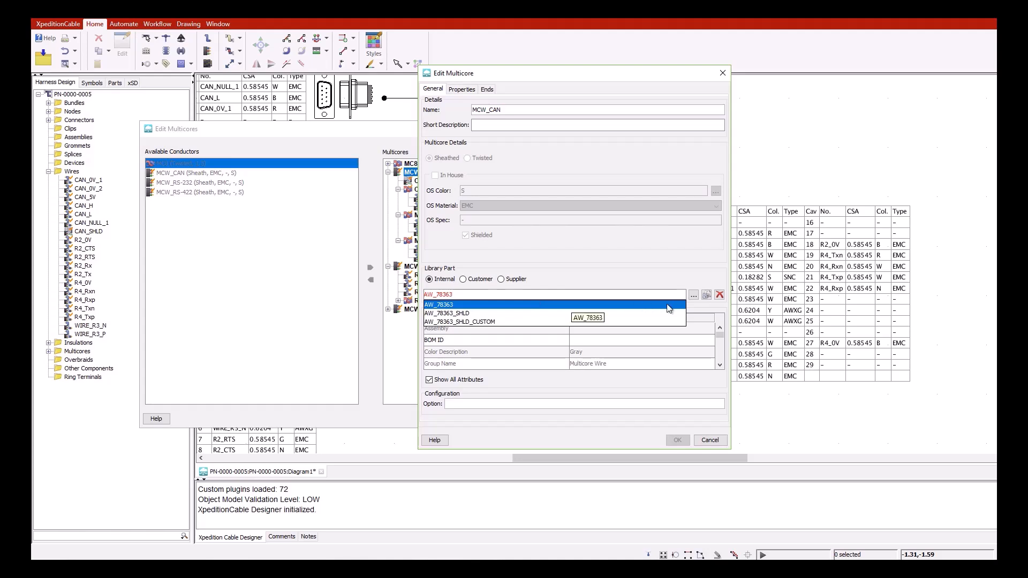
Look up internal part numbers beginning with AW in the part selection, then leave the multicore editing without changes
{"action": "left_click", "coordinate": [693, 296]}
{"action": "left_click", "coordinate": [693, 295]}
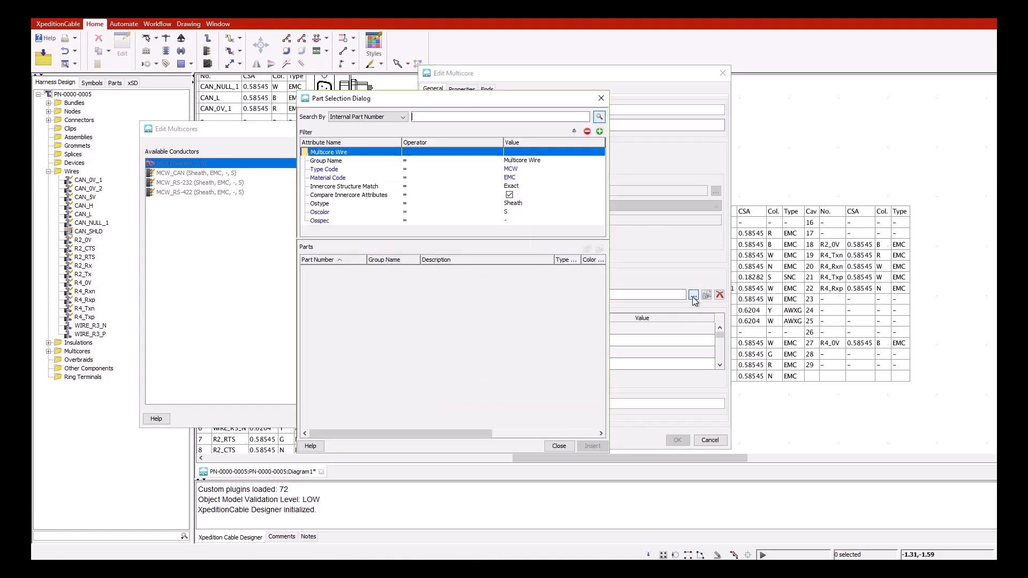
{"action": "left_click", "coordinate": [445, 118]}
{"action": "type", "text": "AW"}
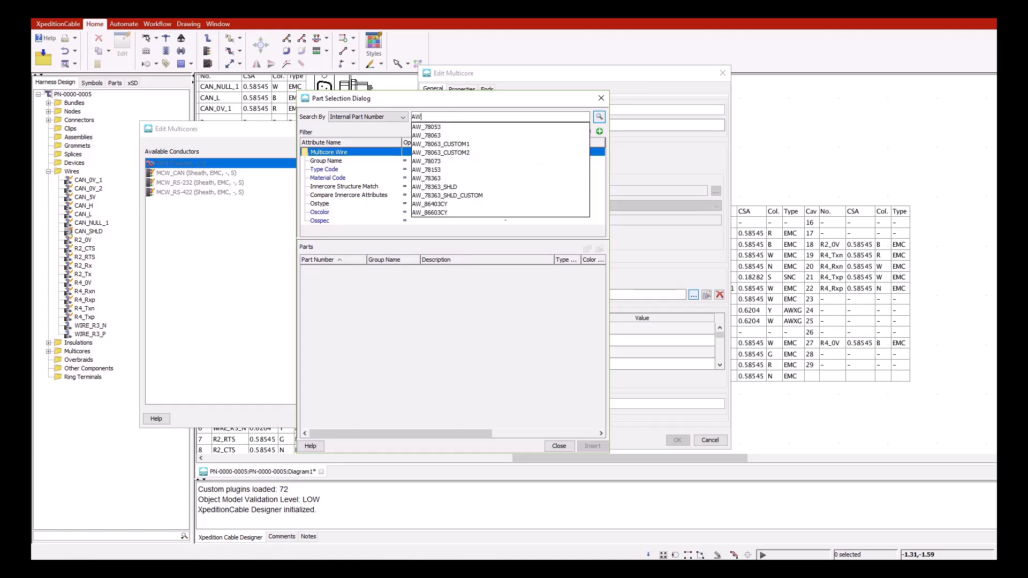
{"action": "left_click", "coordinate": [559, 445]}
{"action": "left_click", "coordinate": [704, 444]}
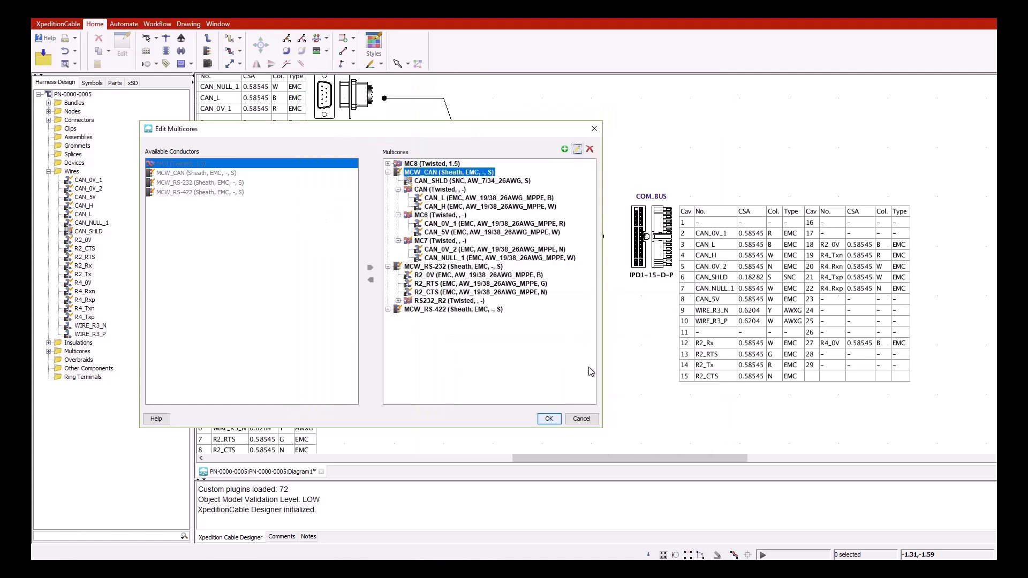
{"action": "left_click", "coordinate": [589, 419]}
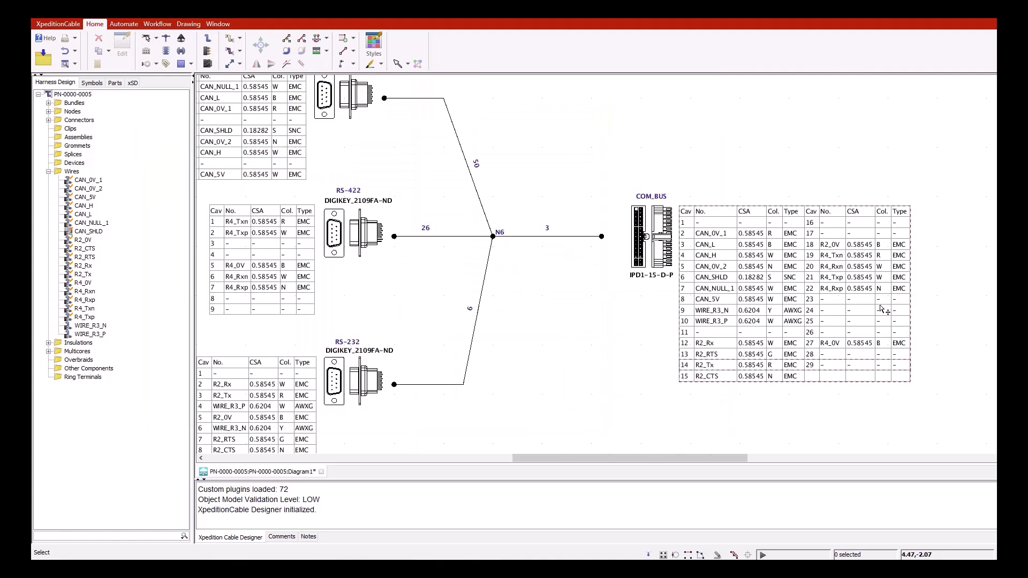
Examine the COM_BUS cavity table, the automatic part number selection options, and the wire list's terminals, specs and lengths
{"action": "scroll", "coordinate": [914, 332], "scroll_direction": "up", "scroll_amount": 2}
{"action": "scroll", "coordinate": [917, 349], "scroll_direction": "up", "scroll_amount": 1}
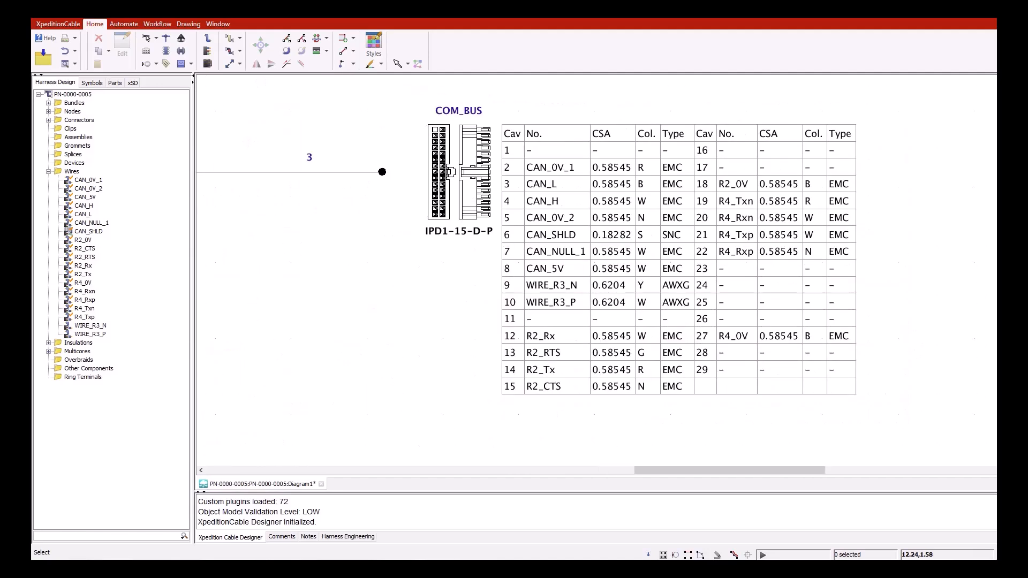
{"action": "left_click", "coordinate": [130, 27]}
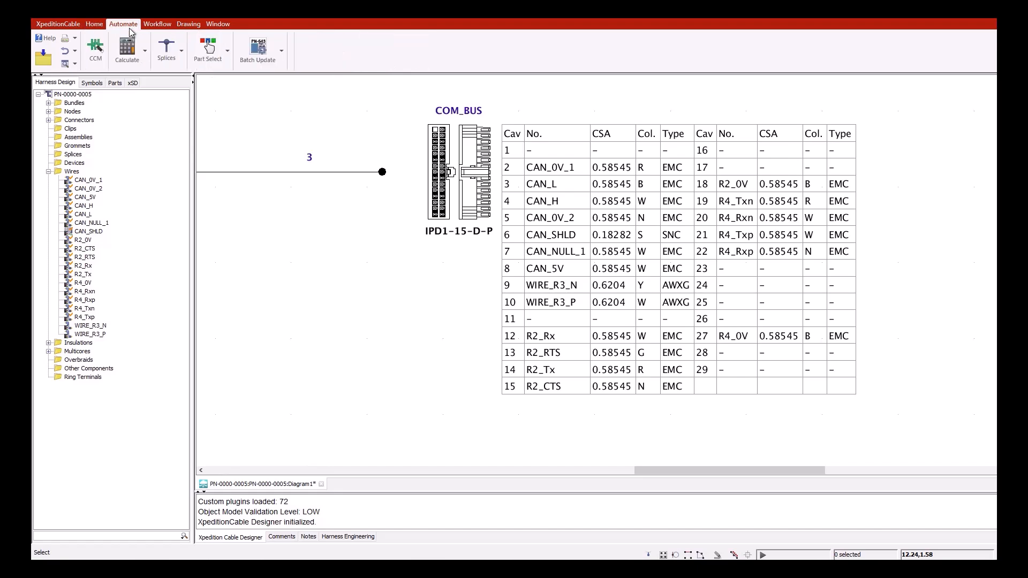
{"action": "left_click", "coordinate": [226, 51]}
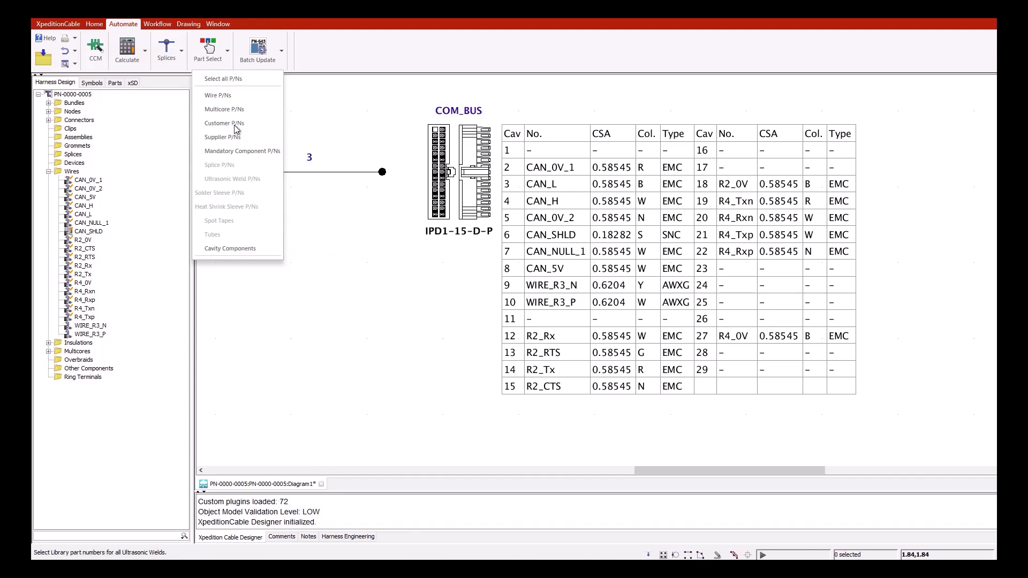
{"action": "left_click", "coordinate": [376, 318]}
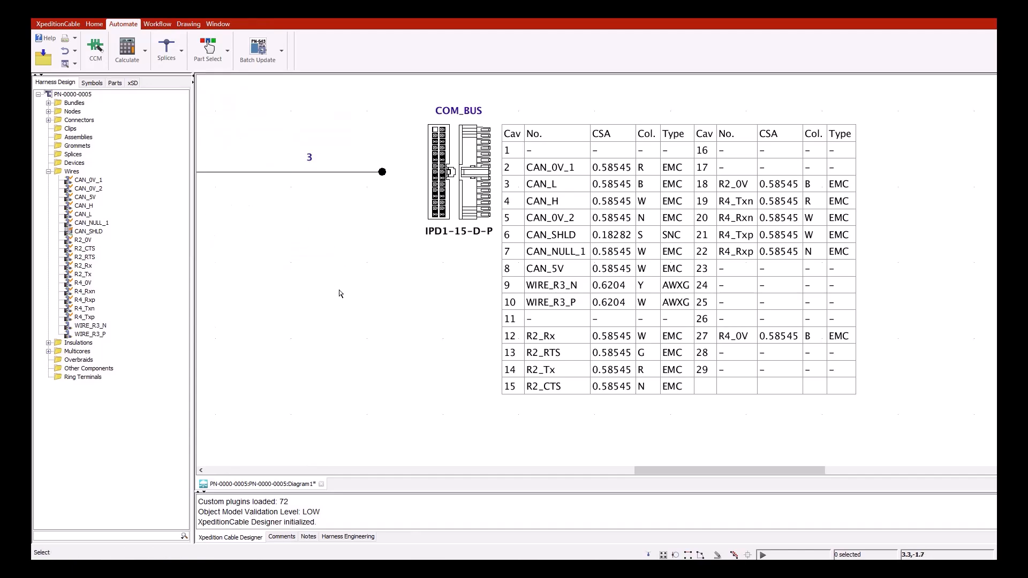
{"action": "scroll", "coordinate": [376, 318], "scroll_direction": "down", "scroll_amount": 4}
{"action": "scroll", "coordinate": [554, 150], "scroll_direction": "up", "scroll_amount": 3}
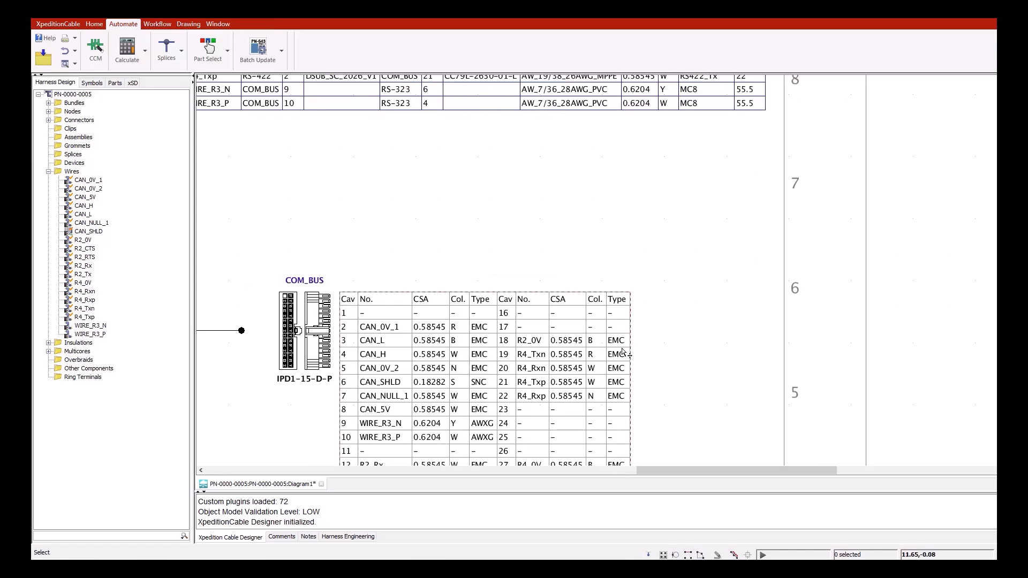
{"action": "scroll", "coordinate": [621, 350], "scroll_direction": "down", "scroll_amount": 5}
{"action": "scroll", "coordinate": [635, 210], "scroll_direction": "up", "scroll_amount": 5}
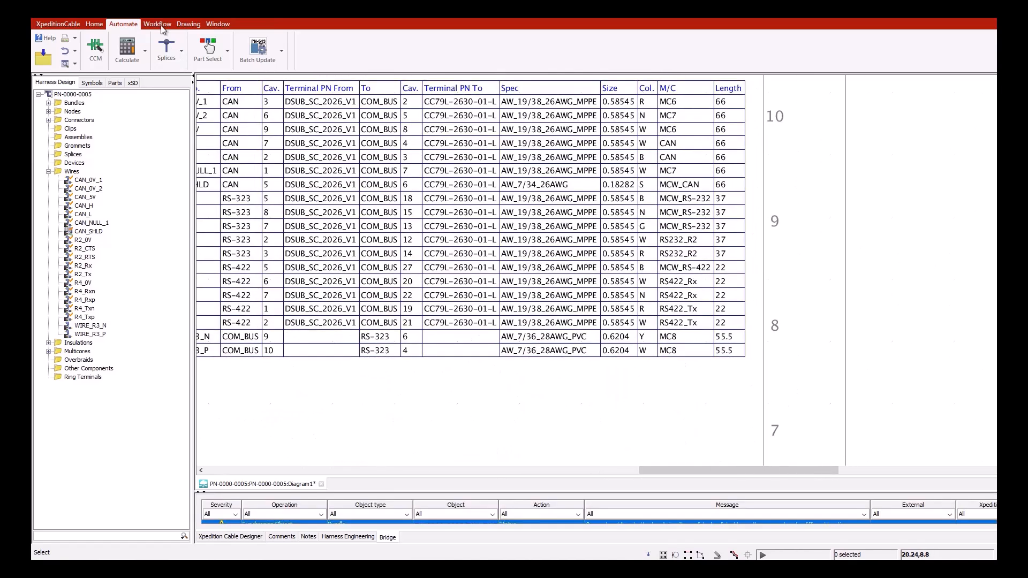
Import PN-0000-0005-NX_wiring_w_clamps_UPD1.plmxml into the Change Manager as NX - Harness Integration and dismiss the import report
{"action": "left_click", "coordinate": [160, 25]}
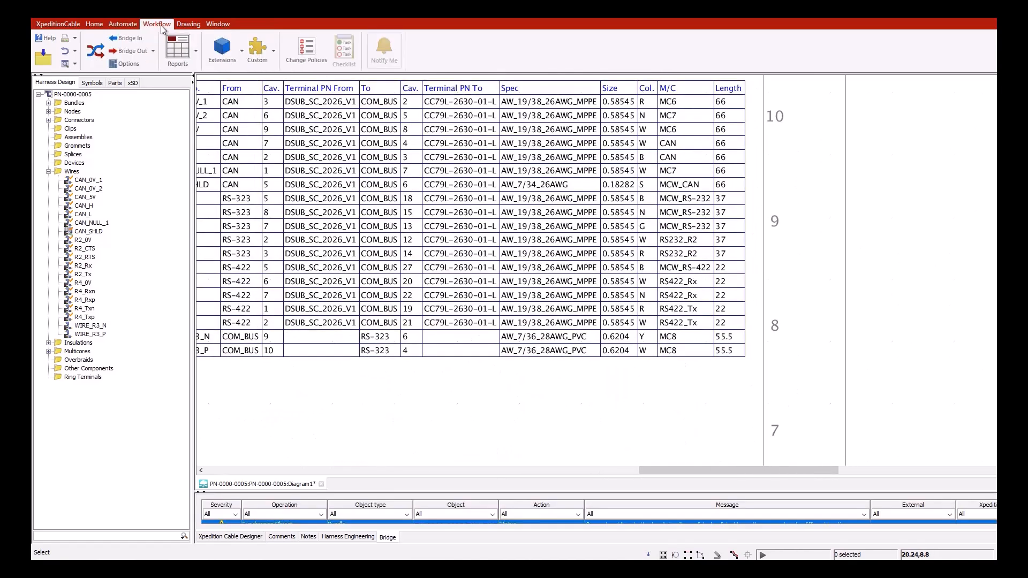
{"action": "left_click", "coordinate": [95, 51]}
{"action": "left_click", "coordinate": [190, 174]}
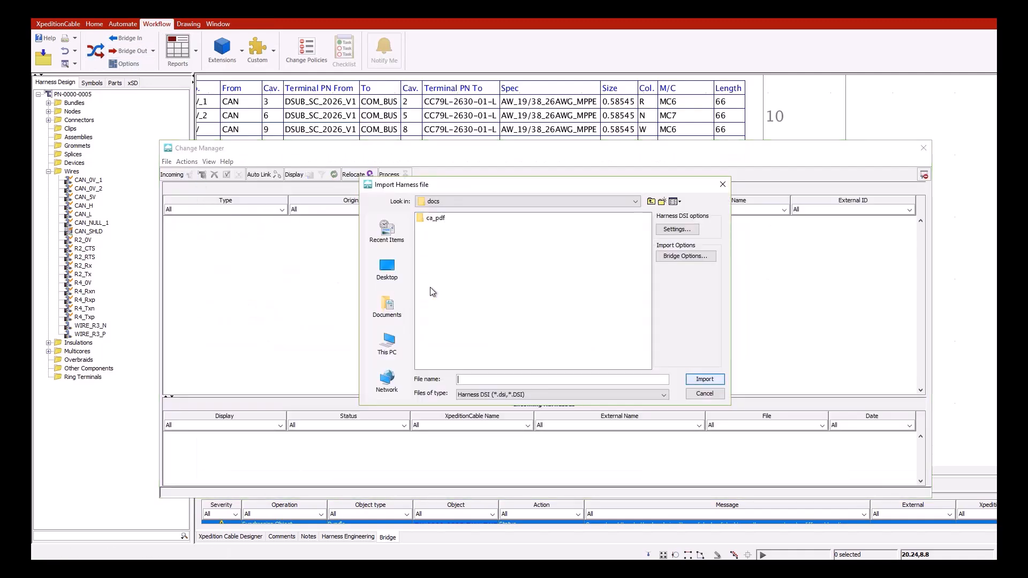
{"action": "left_click", "coordinate": [511, 395]}
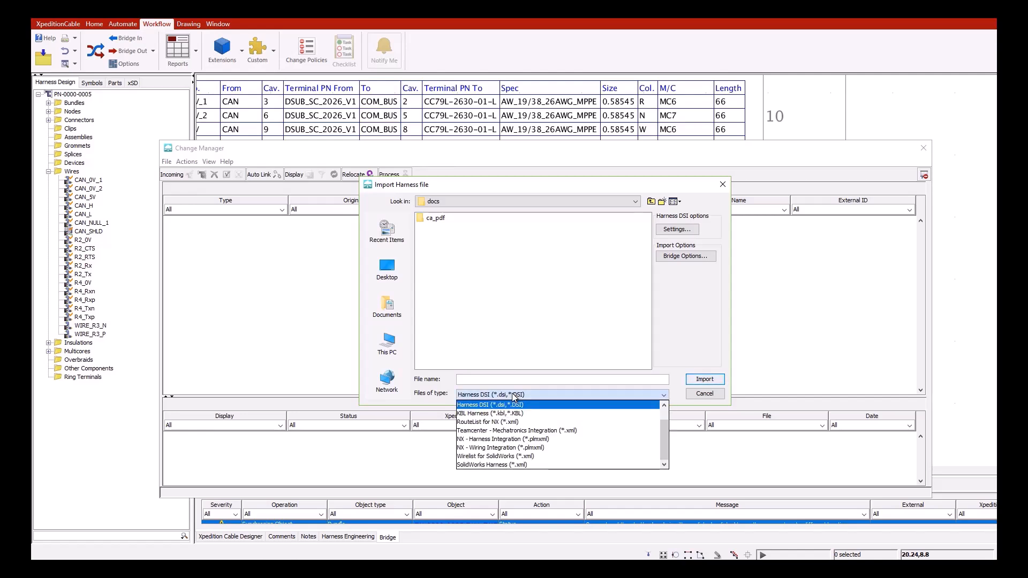
{"action": "left_click", "coordinate": [521, 443]}
{"action": "left_click", "coordinate": [529, 248]}
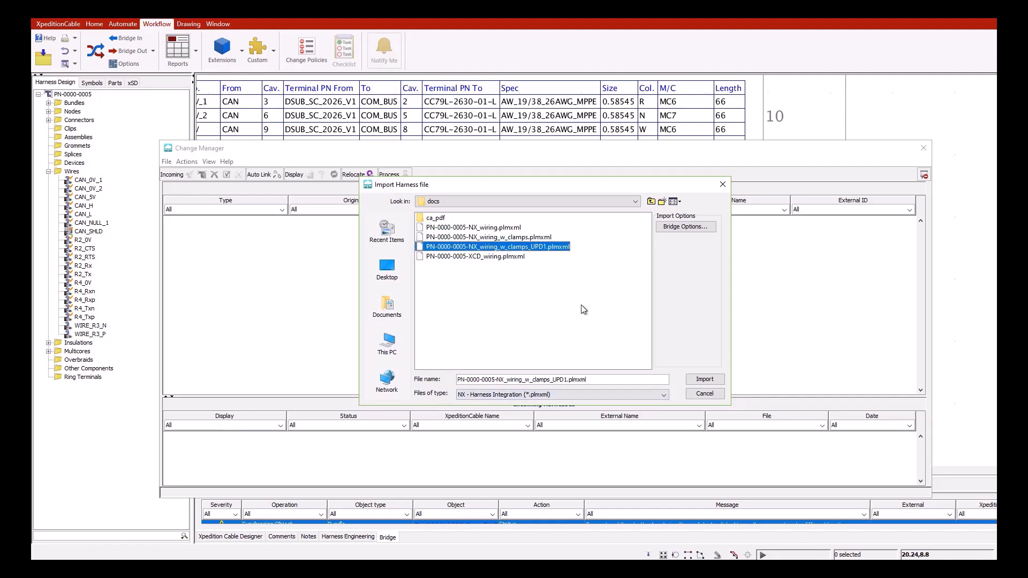
{"action": "left_click", "coordinate": [717, 384]}
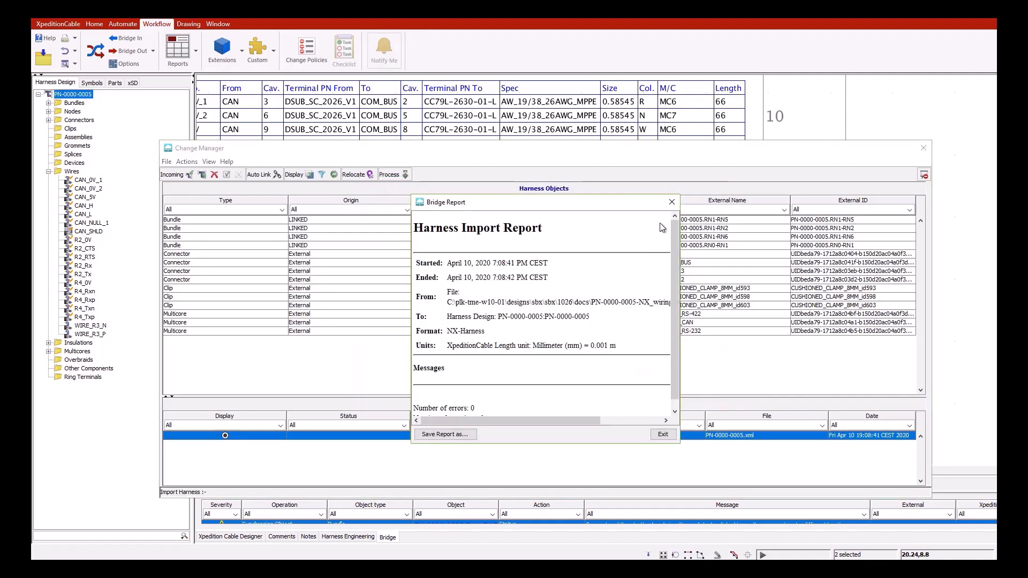
{"action": "left_click", "coordinate": [672, 202]}
Select the four bundles with a topology change in the Change Manager, with the diagram's bundles in view beside it
{"action": "left_click_drag", "start_coordinate": [496, 151], "coordinate": [544, 167]}
{"action": "left_click_drag", "start_coordinate": [656, 177], "coordinate": [832, 182]}
{"action": "scroll", "coordinate": [317, 292], "scroll_direction": "down", "scroll_amount": 3}
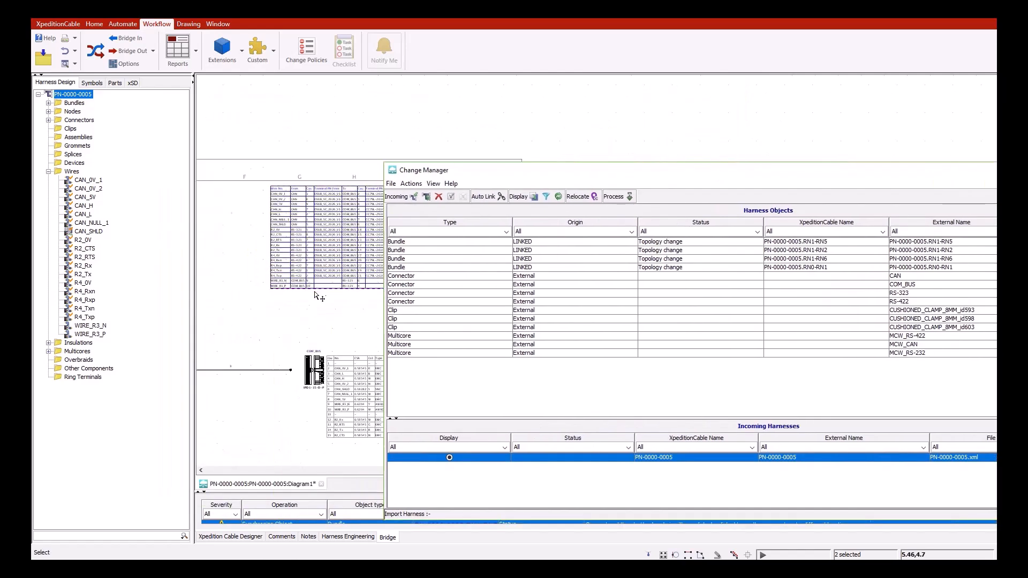
{"action": "scroll", "coordinate": [203, 356], "scroll_direction": "up", "scroll_amount": 5}
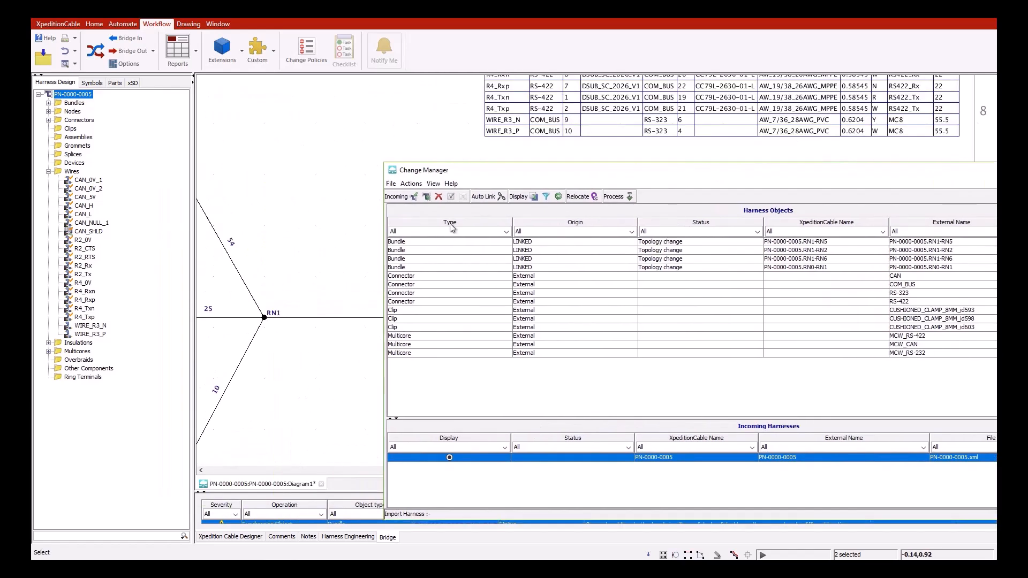
{"action": "left_click_drag", "start_coordinate": [477, 176], "coordinate": [581, 168]}
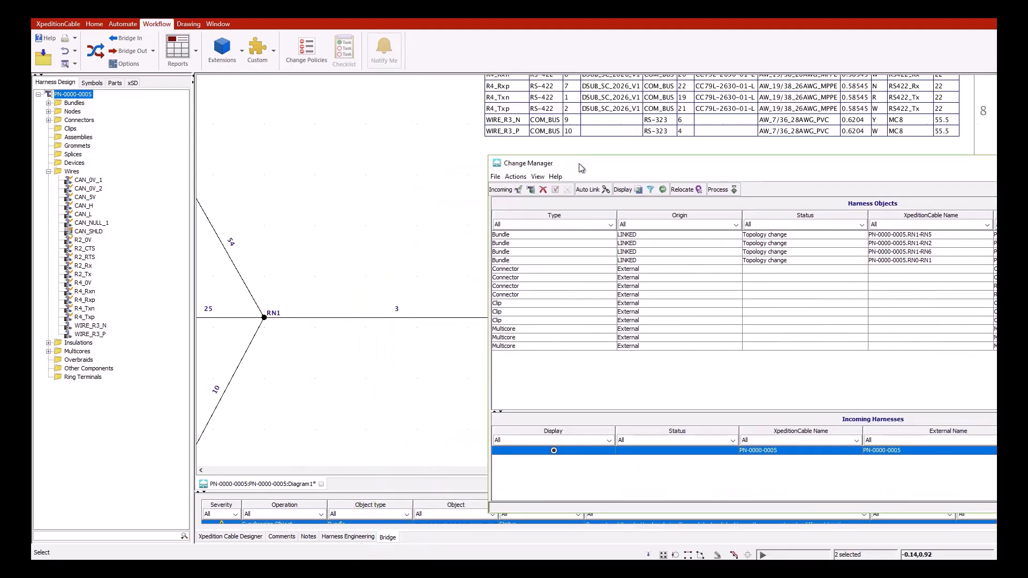
{"action": "left_click_drag", "start_coordinate": [522, 235], "coordinate": [516, 265]}
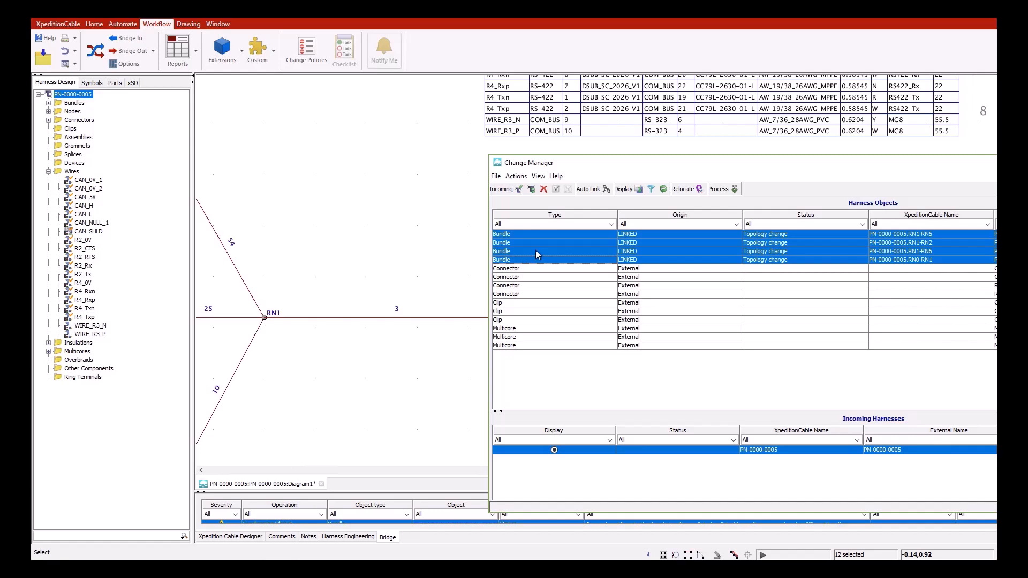
Synchronize the four selected bundles with their incoming topology changes and move the Change Manager aside
{"action": "right_click", "coordinate": [535, 250]}
{"action": "left_click", "coordinate": [575, 295]}
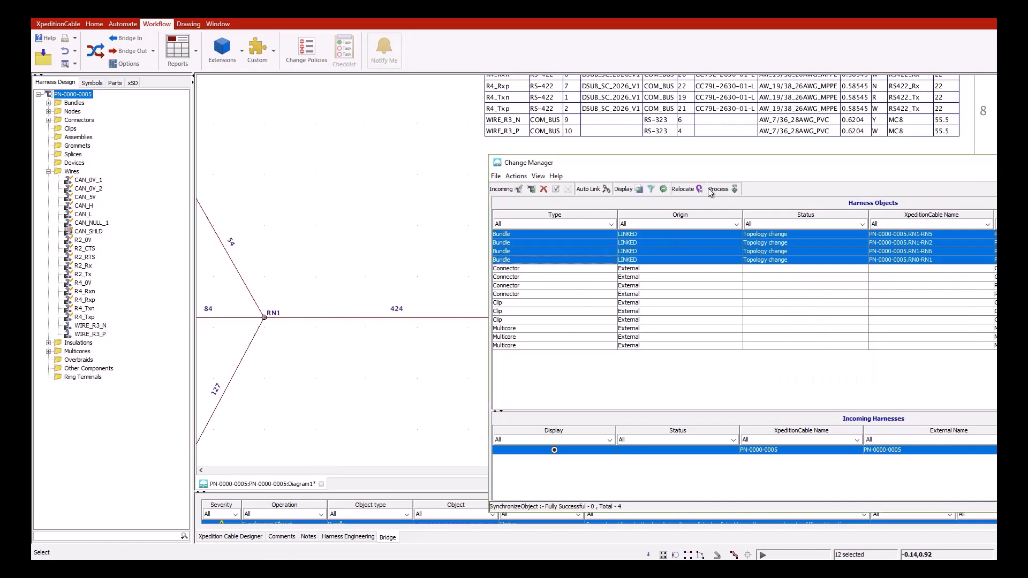
{"action": "left_click_drag", "start_coordinate": [704, 162], "coordinate": [451, 163]}
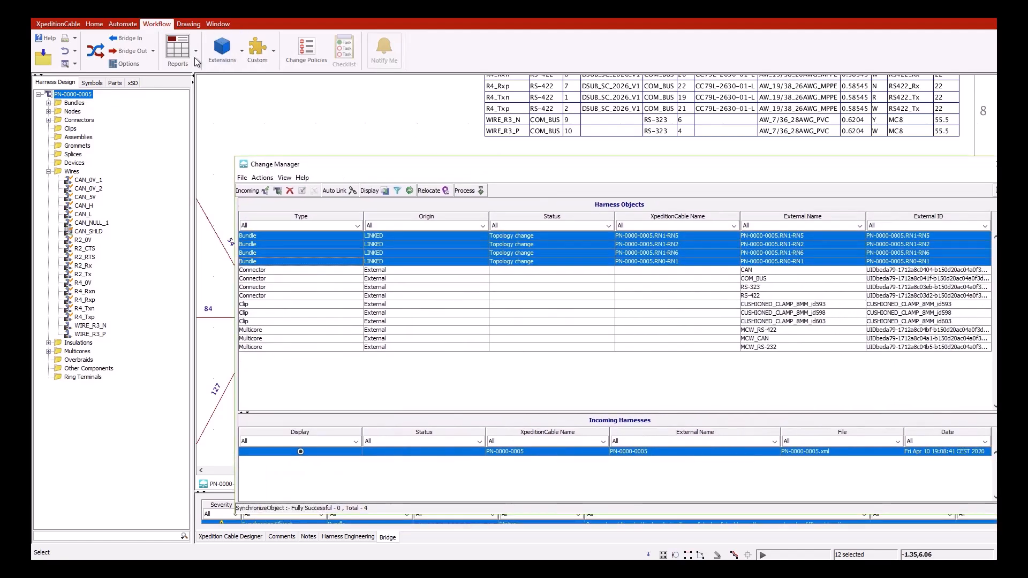
Calculate the wire and multicore lengths for the harness from the updated bundle lengths
{"action": "left_click", "coordinate": [128, 27]}
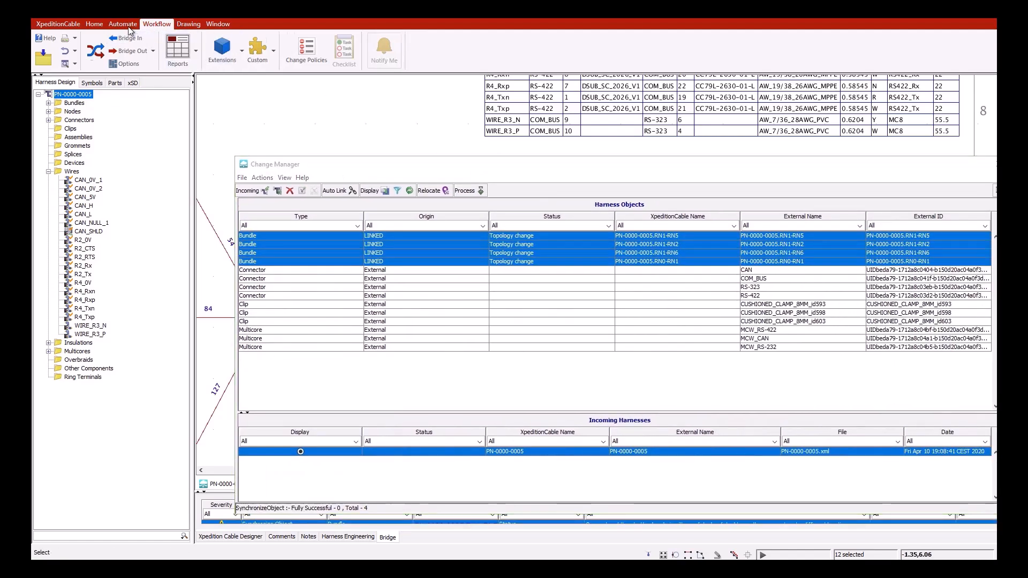
{"action": "left_click", "coordinate": [128, 26]}
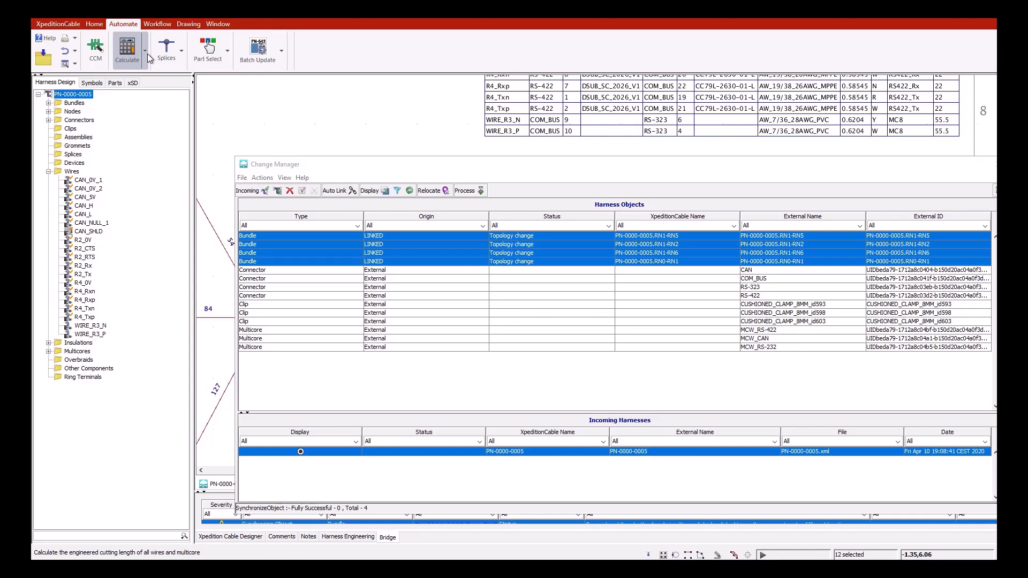
{"action": "left_click", "coordinate": [145, 52]}
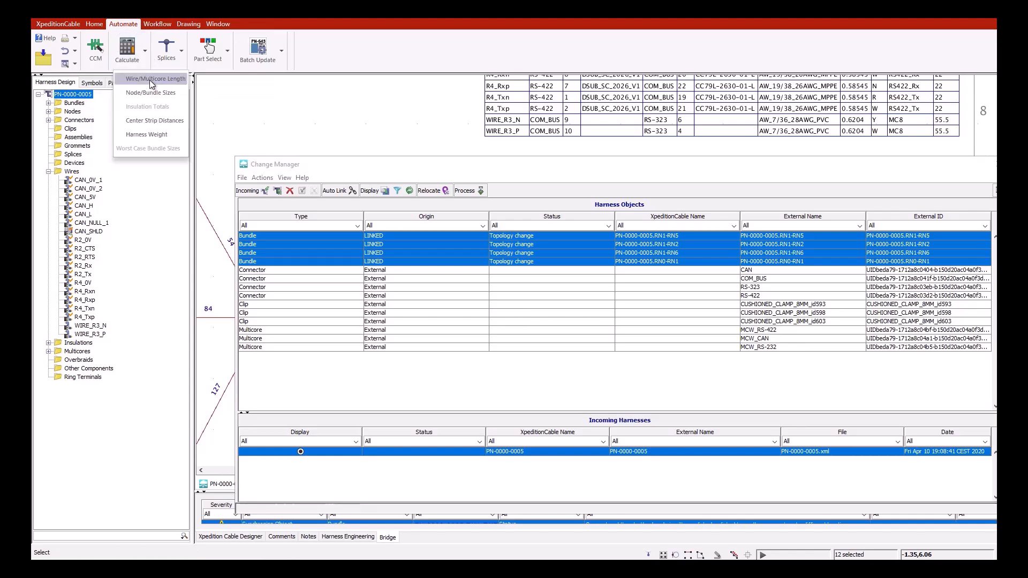
{"action": "left_click", "coordinate": [150, 80]}
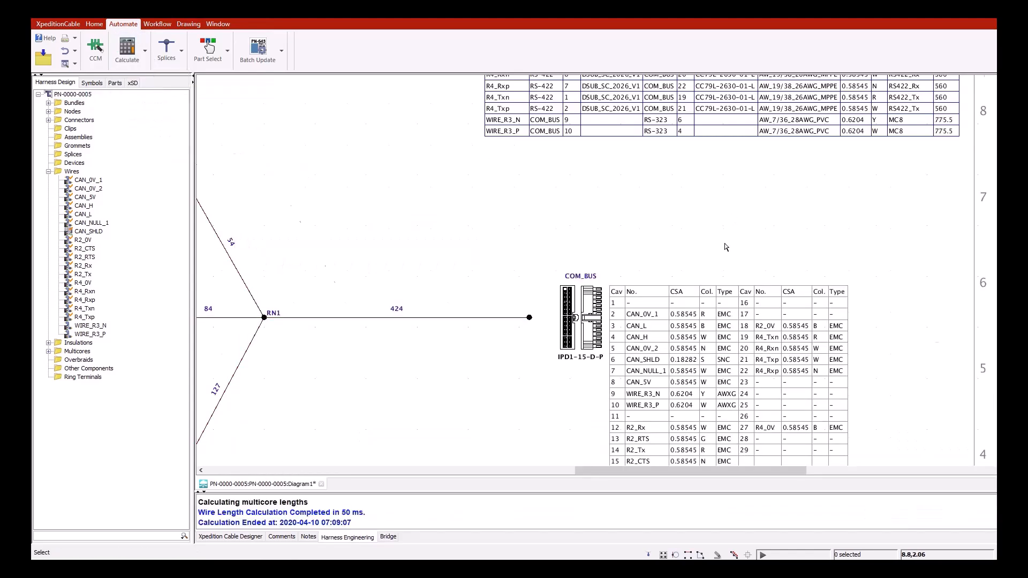
Examine the length column of the wire list and the bundle lengths around node RN1
{"action": "scroll", "coordinate": [744, 175], "scroll_direction": "down", "scroll_amount": 2}
{"action": "scroll", "coordinate": [889, 140], "scroll_direction": "up", "scroll_amount": 3}
{"action": "scroll", "coordinate": [893, 130], "scroll_direction": "up", "scroll_amount": 1}
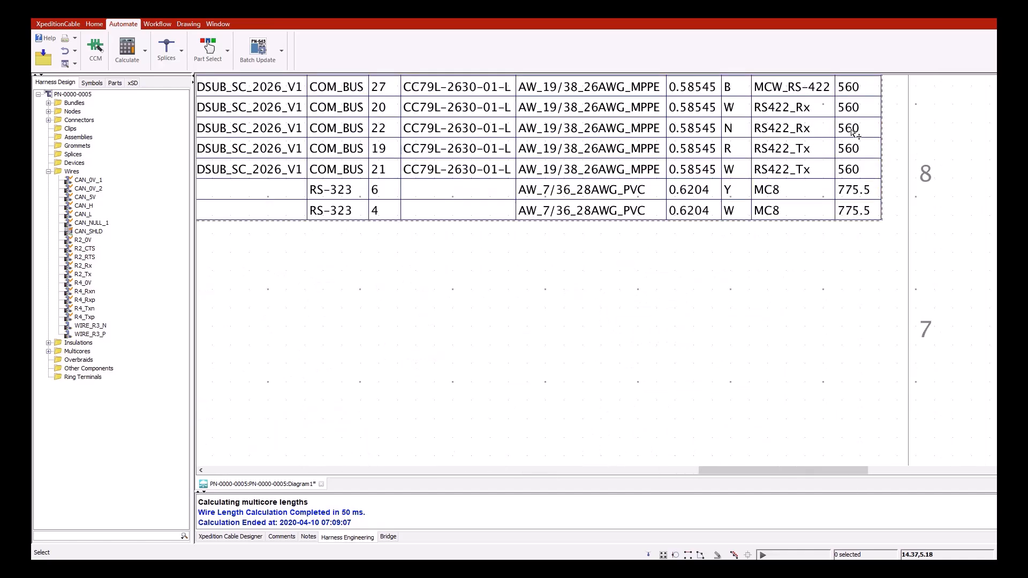
{"action": "scroll", "coordinate": [834, 156], "scroll_direction": "down", "scroll_amount": 3}
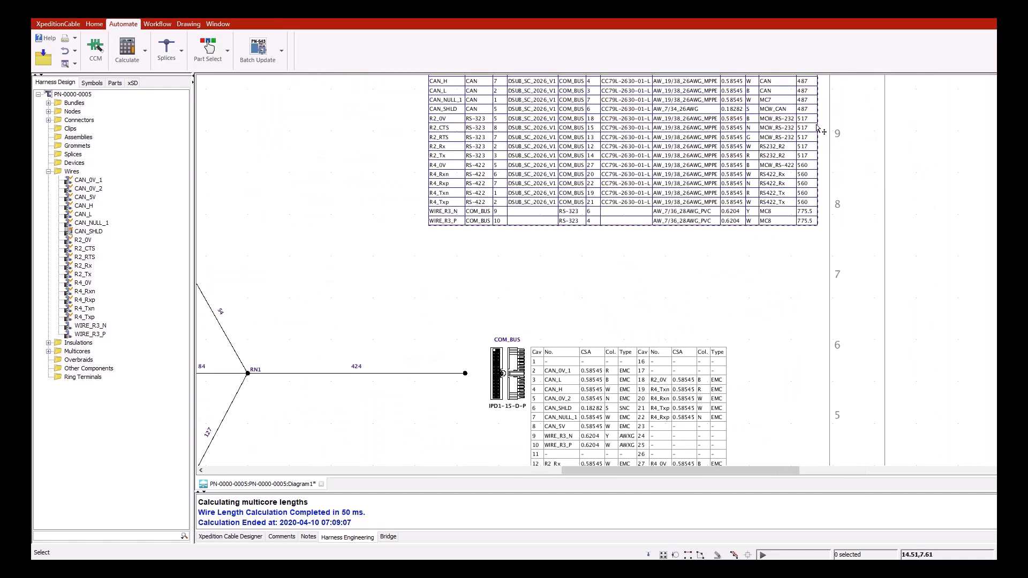
{"action": "scroll", "coordinate": [821, 131], "scroll_direction": "up", "scroll_amount": 2}
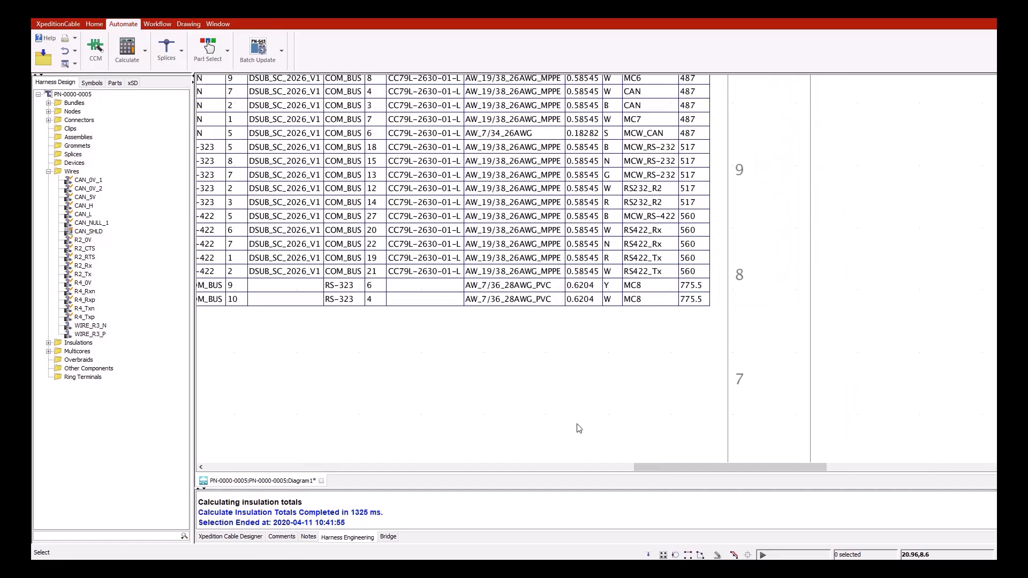
{"action": "scroll", "coordinate": [595, 358], "scroll_direction": "down", "scroll_amount": 3}
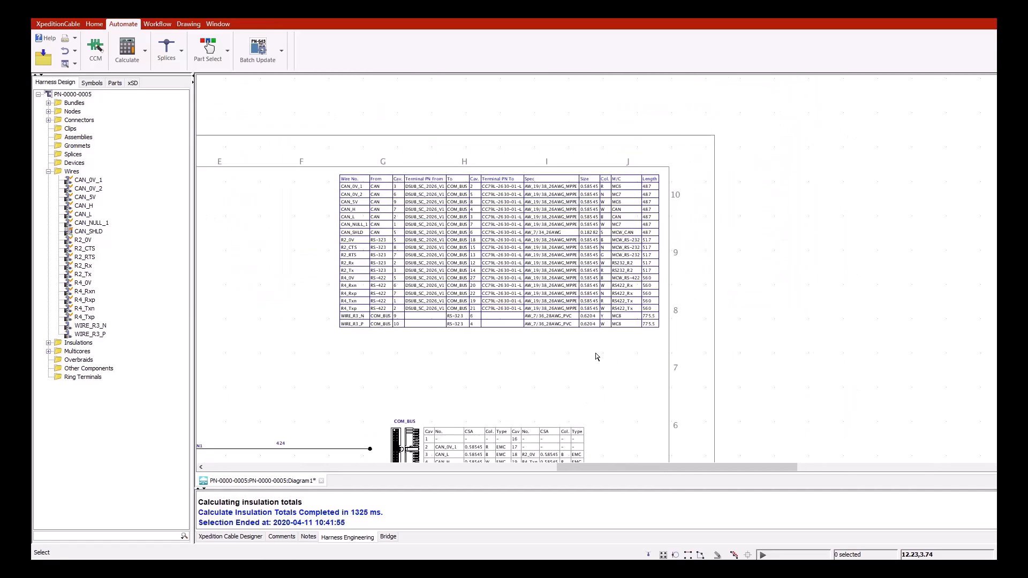
{"action": "scroll", "coordinate": [332, 472], "scroll_direction": "up", "scroll_amount": 3}
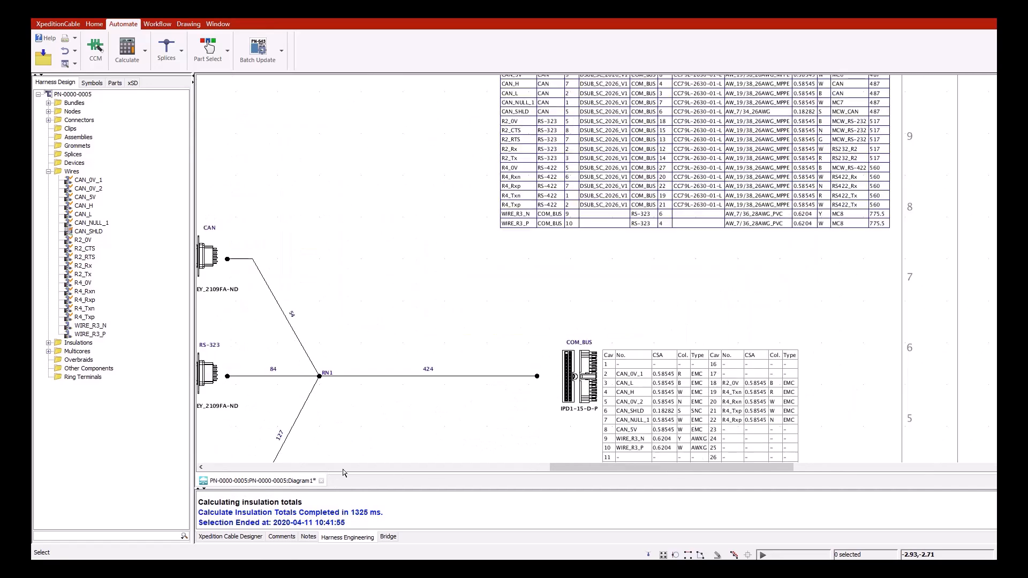
{"action": "scroll", "coordinate": [343, 472], "scroll_direction": "up", "scroll_amount": 1}
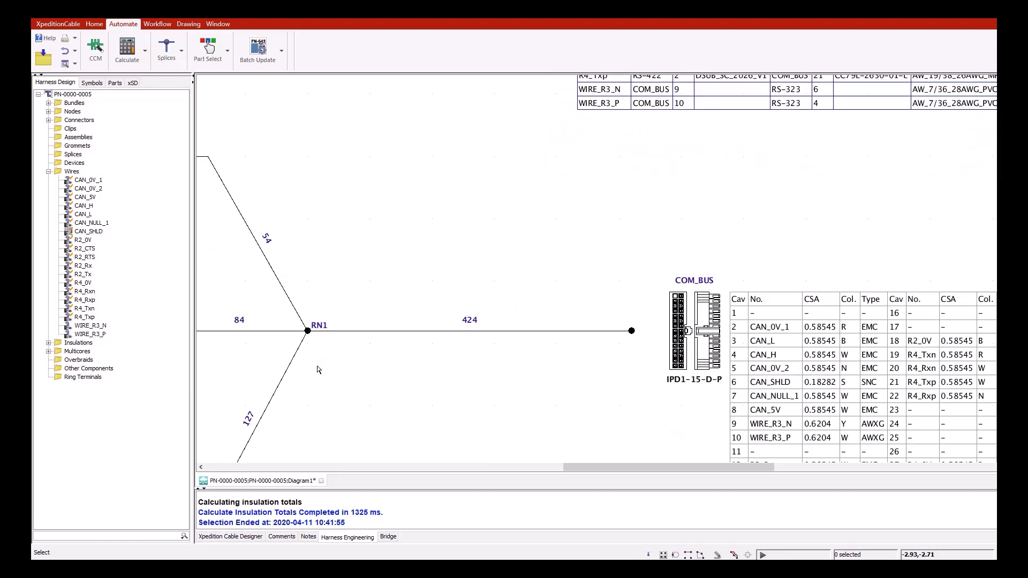
Add a Quick Tube via Bundle to the bundle between RN1 and COM_BUS, as a Fixed Tube with internal part TU-002 and layer 10
{"action": "left_click", "coordinate": [93, 24]}
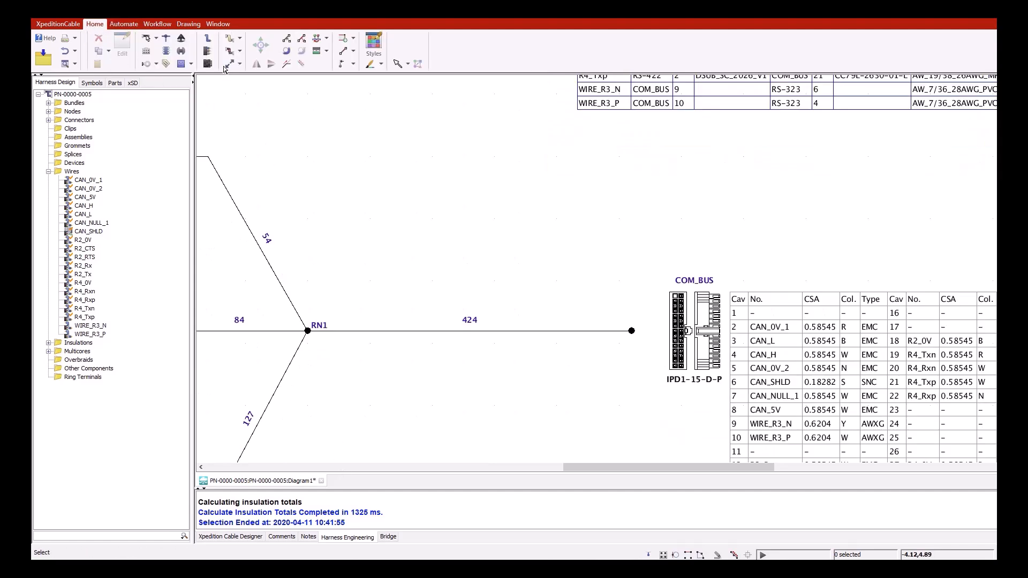
{"action": "left_click", "coordinate": [240, 41]}
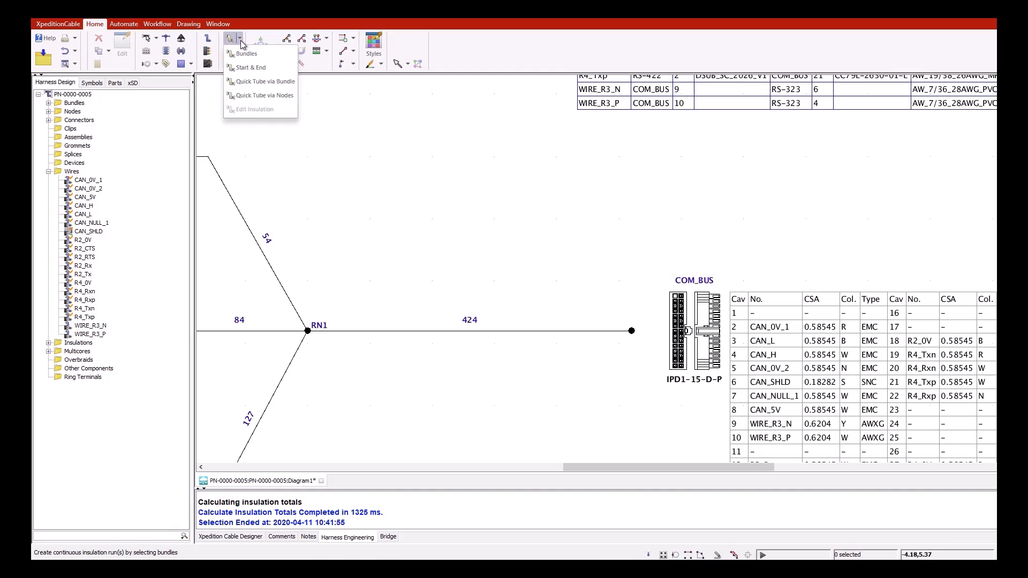
{"action": "left_click", "coordinate": [255, 82]}
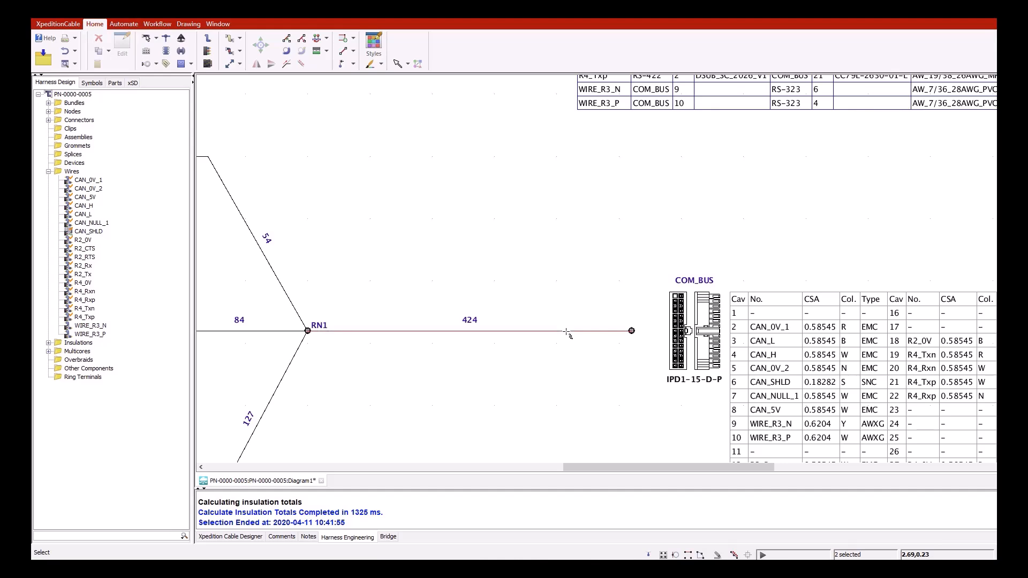
{"action": "left_click", "coordinate": [566, 332]}
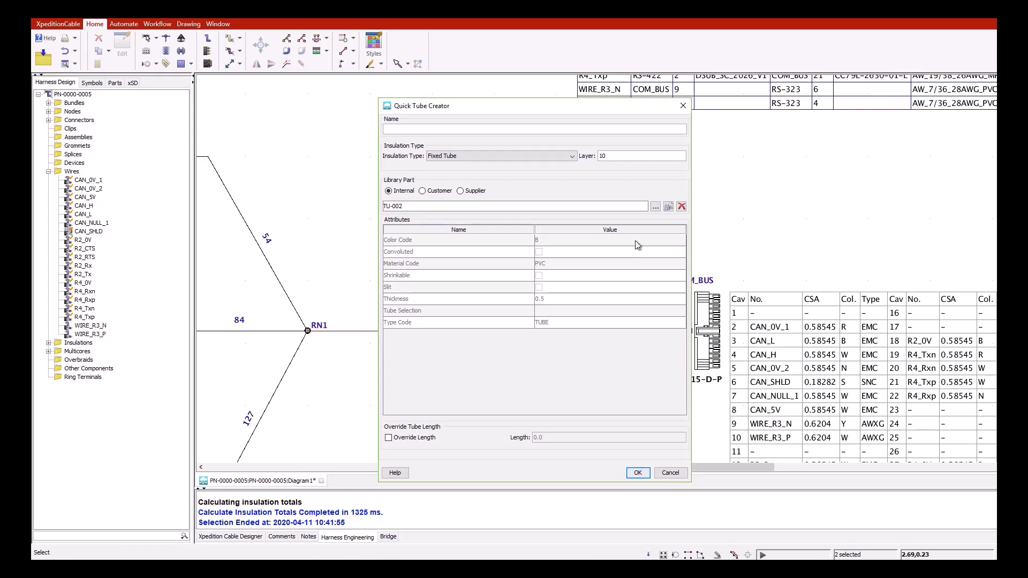
{"action": "left_click", "coordinate": [637, 472]}
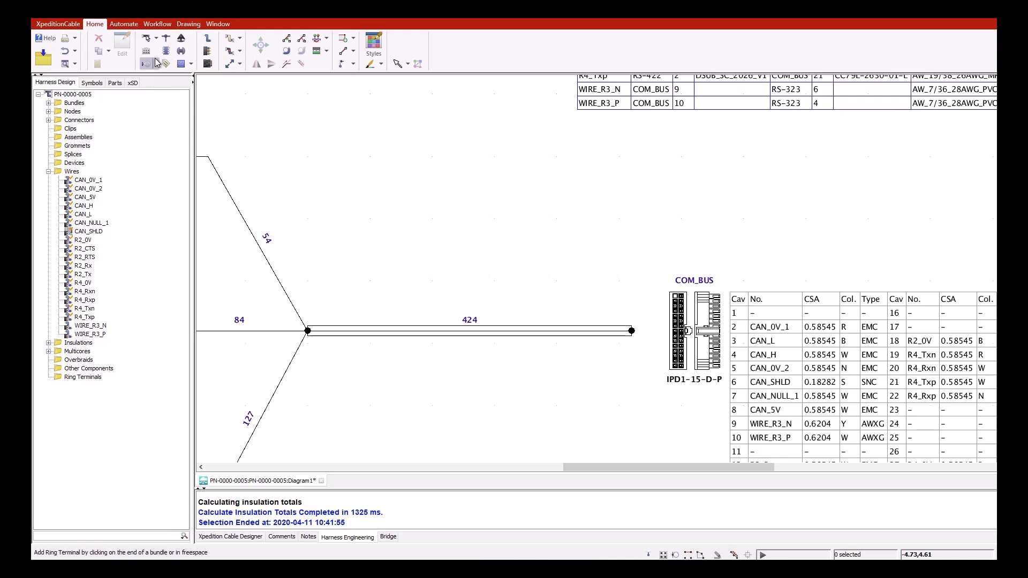
Calculate the insulation totals for the harness
{"action": "left_click", "coordinate": [126, 27]}
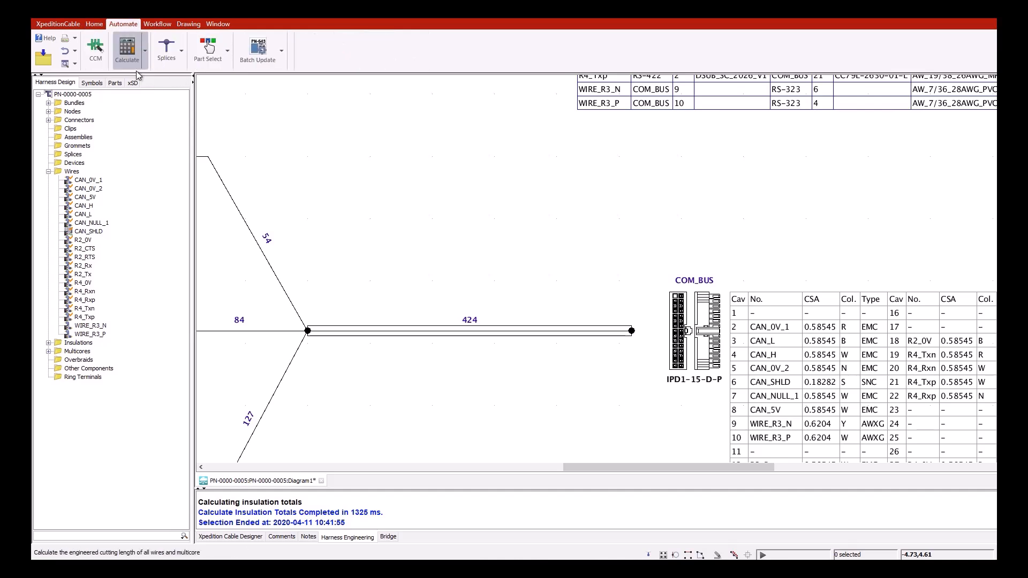
{"action": "left_click", "coordinate": [145, 52]}
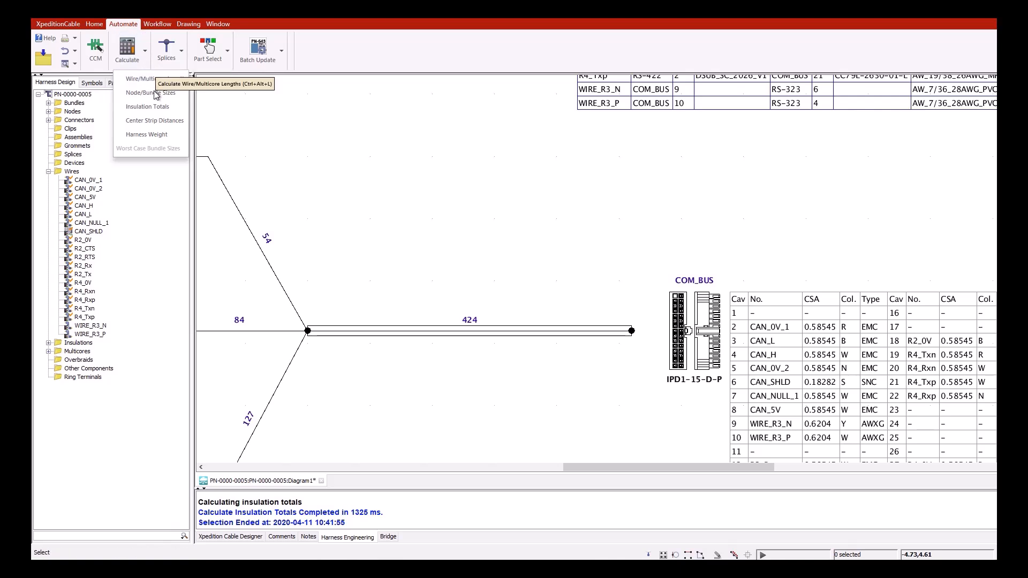
{"action": "left_click", "coordinate": [145, 106]}
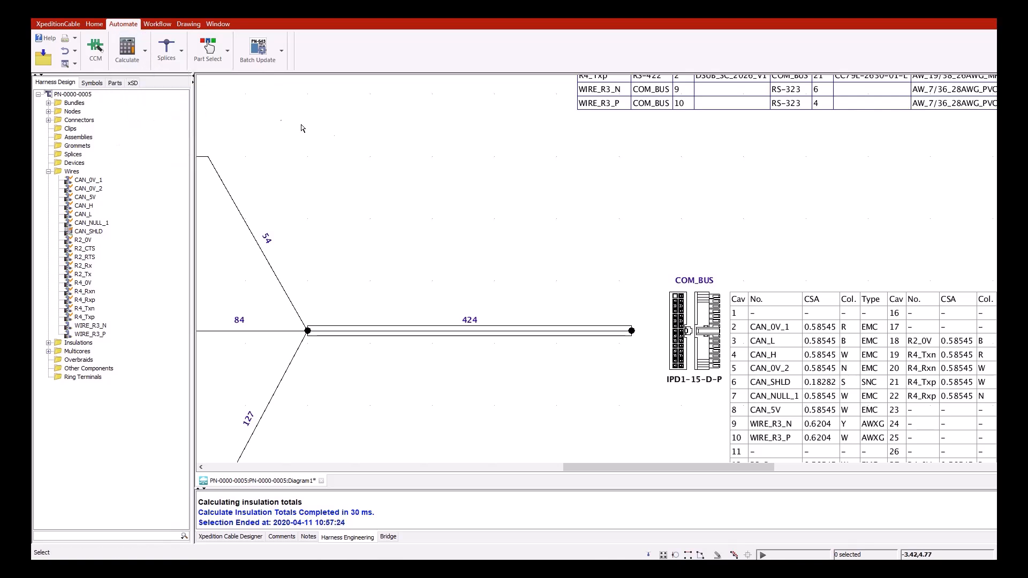
Examine the parts table below the RS-422 connector, checking the part numbers, types, units and quantities, including the tube's entry
{"action": "scroll", "coordinate": [353, 137], "scroll_direction": "down", "scroll_amount": 3}
{"action": "scroll", "coordinate": [355, 185], "scroll_direction": "down", "scroll_amount": 3}
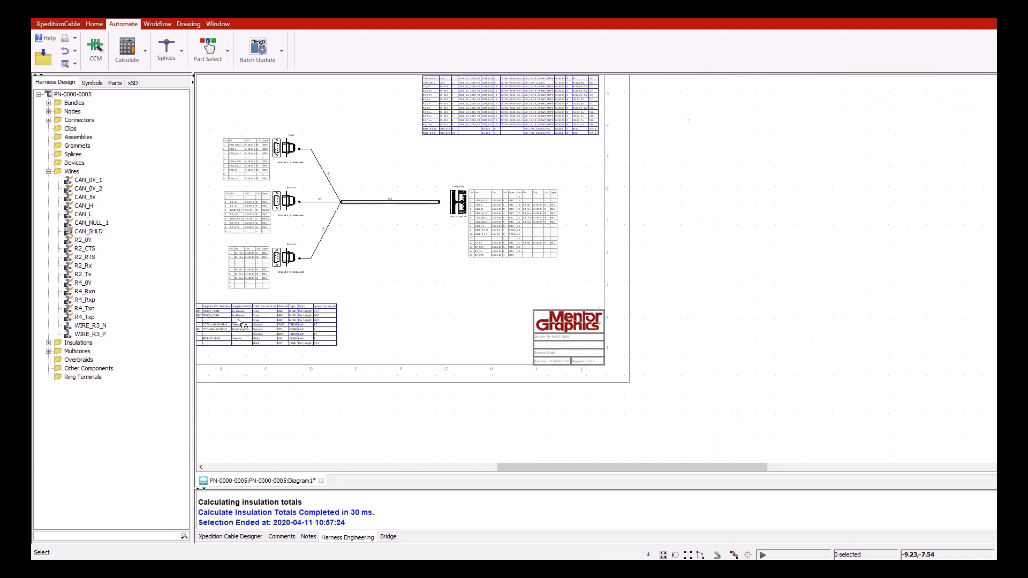
{"action": "scroll", "coordinate": [355, 392], "scroll_direction": "up", "scroll_amount": 5}
{"action": "scroll", "coordinate": [355, 391], "scroll_direction": "up", "scroll_amount": 2}
{"action": "scroll", "coordinate": [621, 393], "scroll_direction": "down", "scroll_amount": 2}
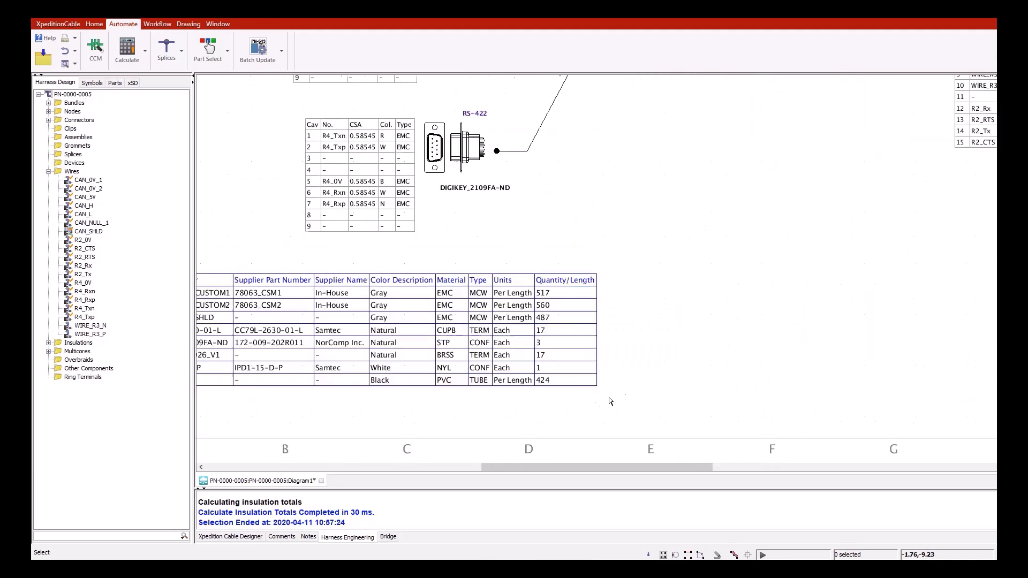
{"action": "scroll", "coordinate": [428, 401], "scroll_direction": "down", "scroll_amount": 1}
{"action": "scroll", "coordinate": [252, 407], "scroll_direction": "up", "scroll_amount": 2}
{"action": "scroll", "coordinate": [271, 413], "scroll_direction": "down", "scroll_amount": 2}
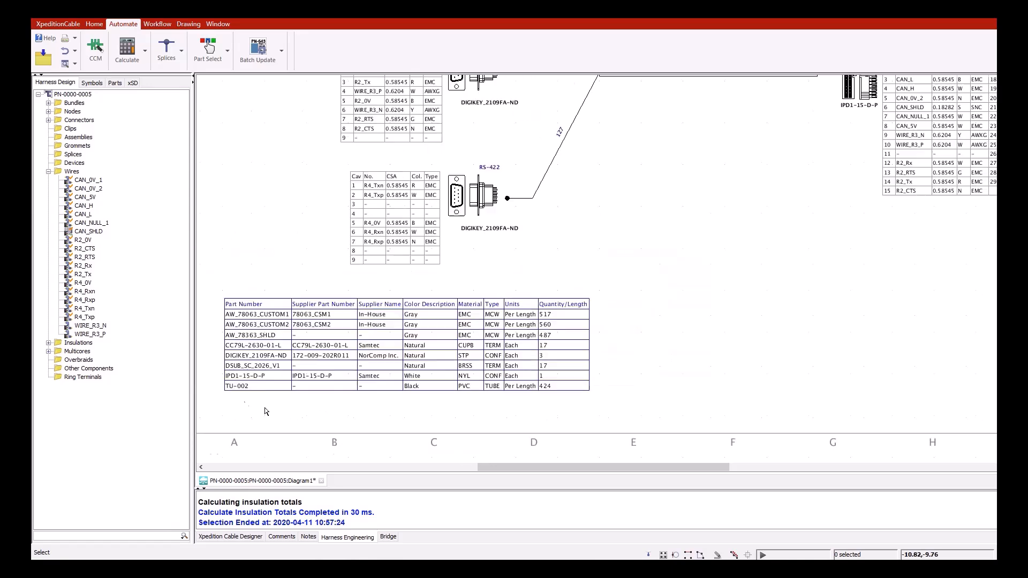
{"action": "scroll", "coordinate": [353, 428], "scroll_direction": "up", "scroll_amount": 2}
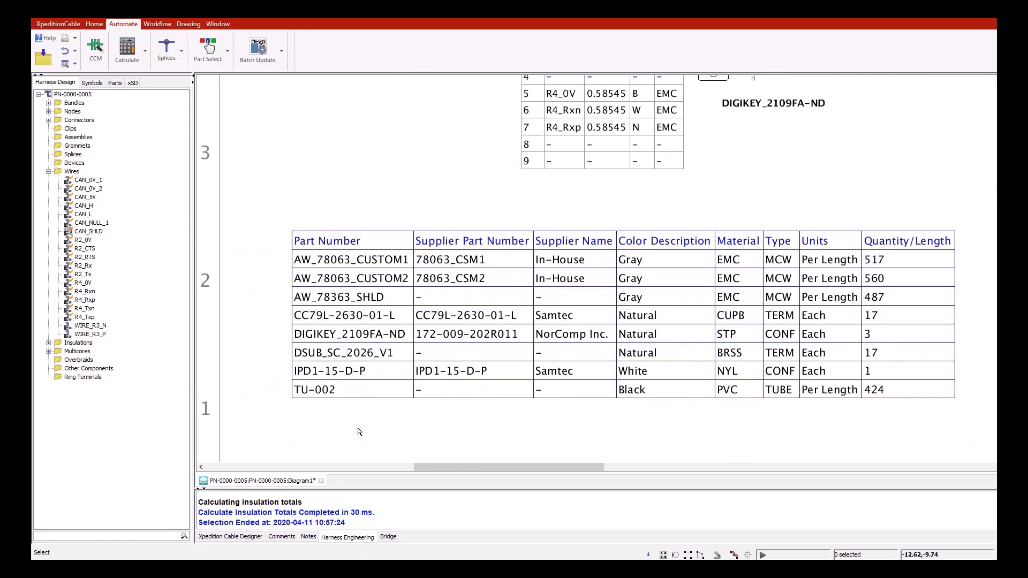